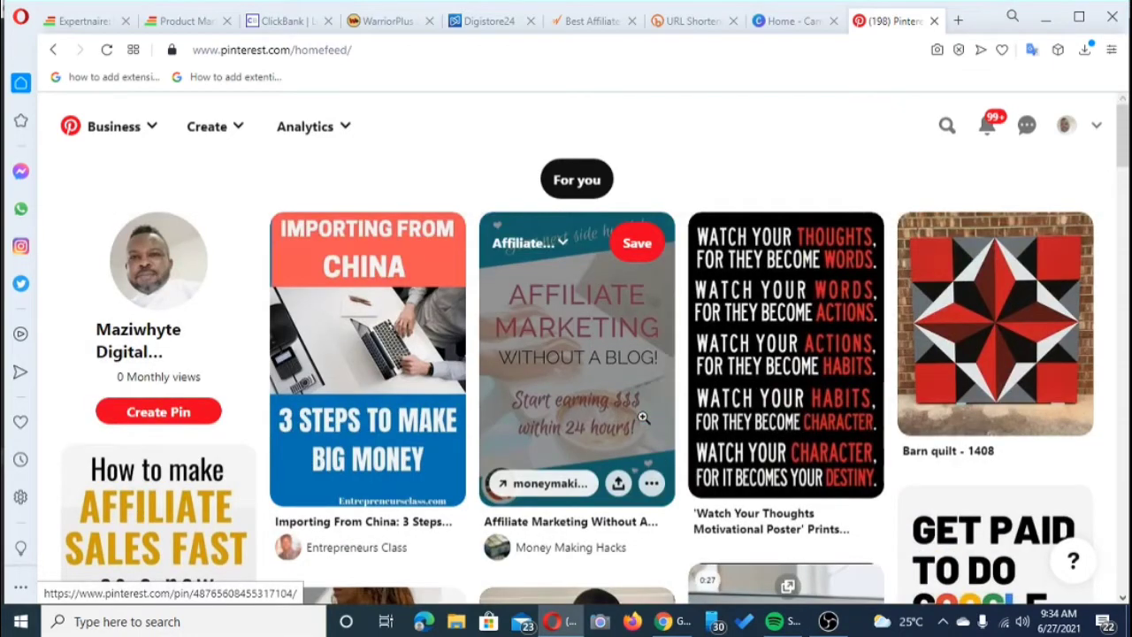
{"action": "scroll", "coordinate": [642, 417], "scroll_direction": "down", "scroll_amount": 6}
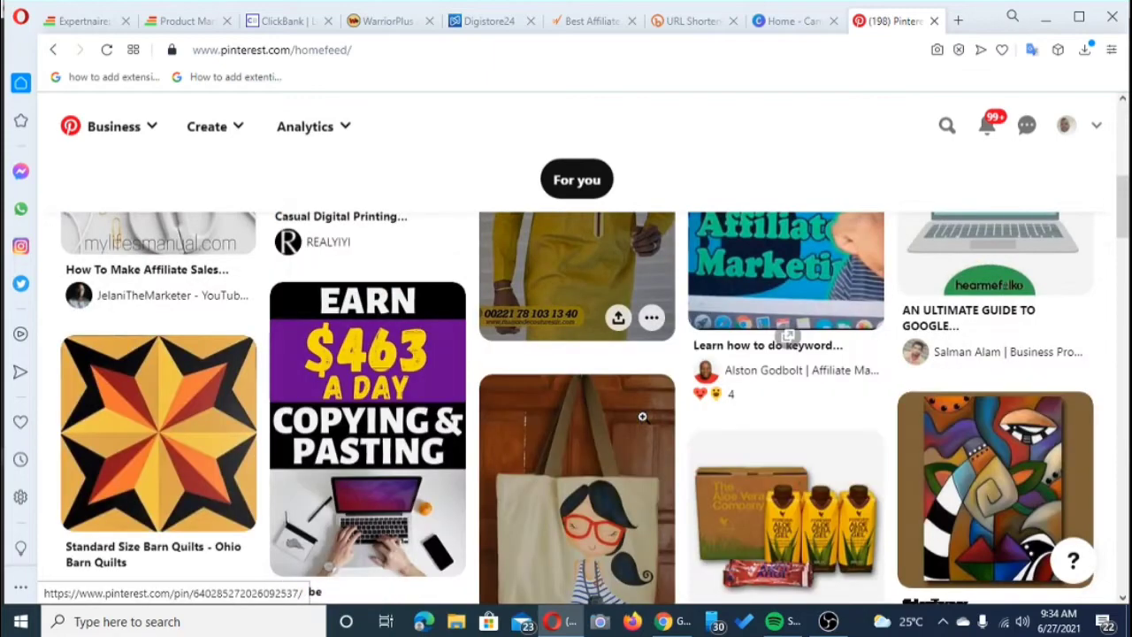
{"action": "scroll", "coordinate": [641, 416], "scroll_direction": "up", "scroll_amount": 6}
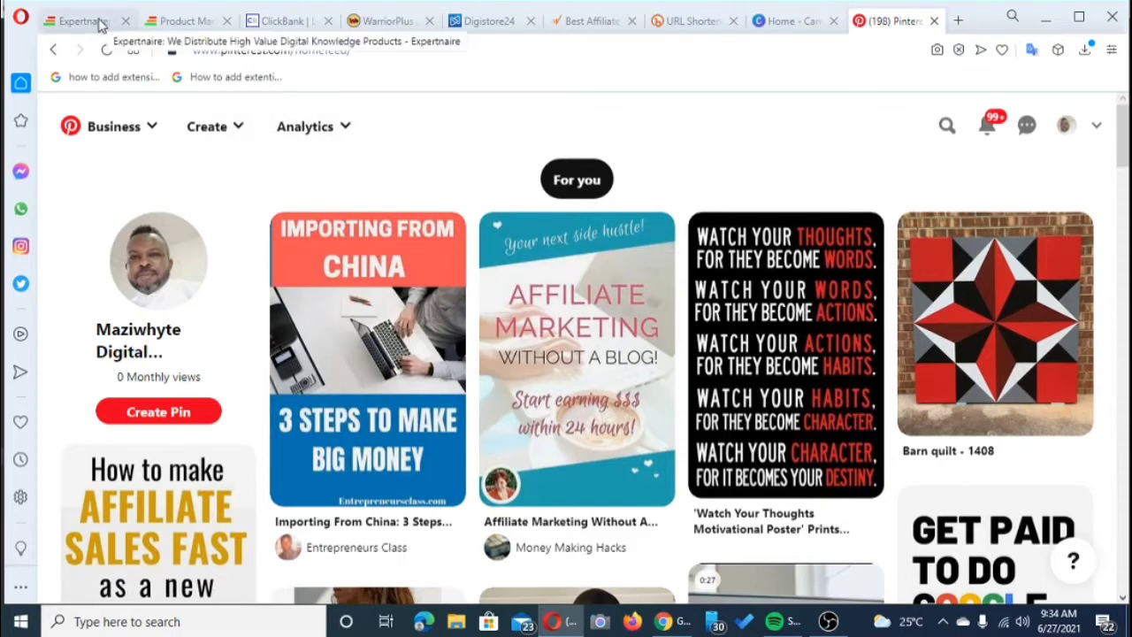
- Examine the Expertnaire homepage, from its marketplace description and vendor and affiliate sections down to the listed products
{"action": "left_click", "coordinate": [99, 22]}
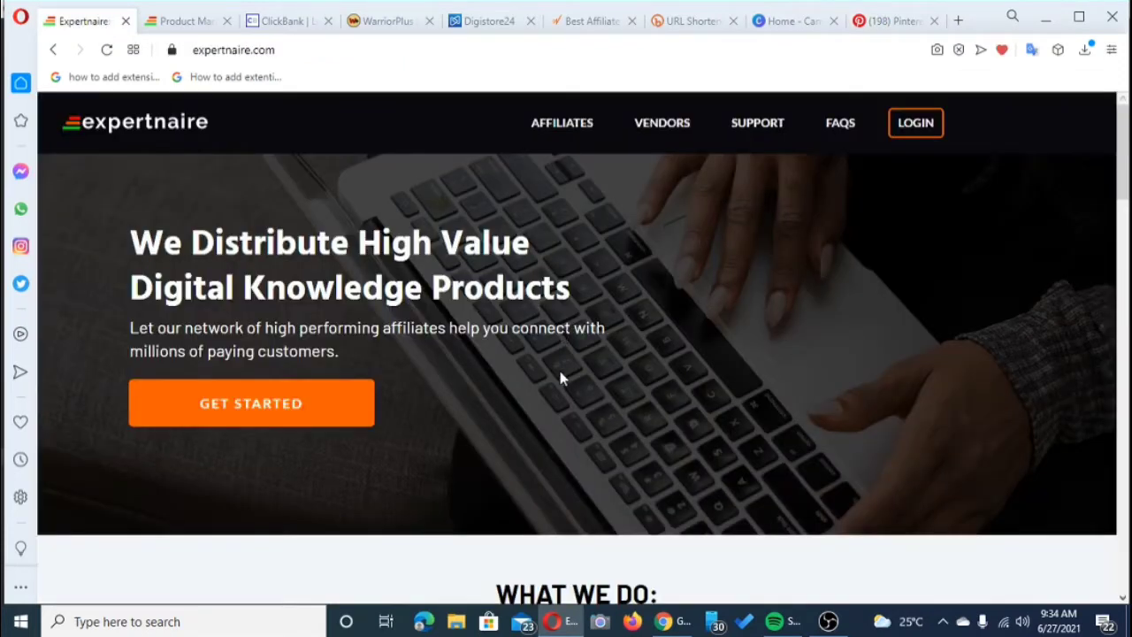
{"action": "scroll", "coordinate": [560, 377], "scroll_direction": "down", "scroll_amount": 3}
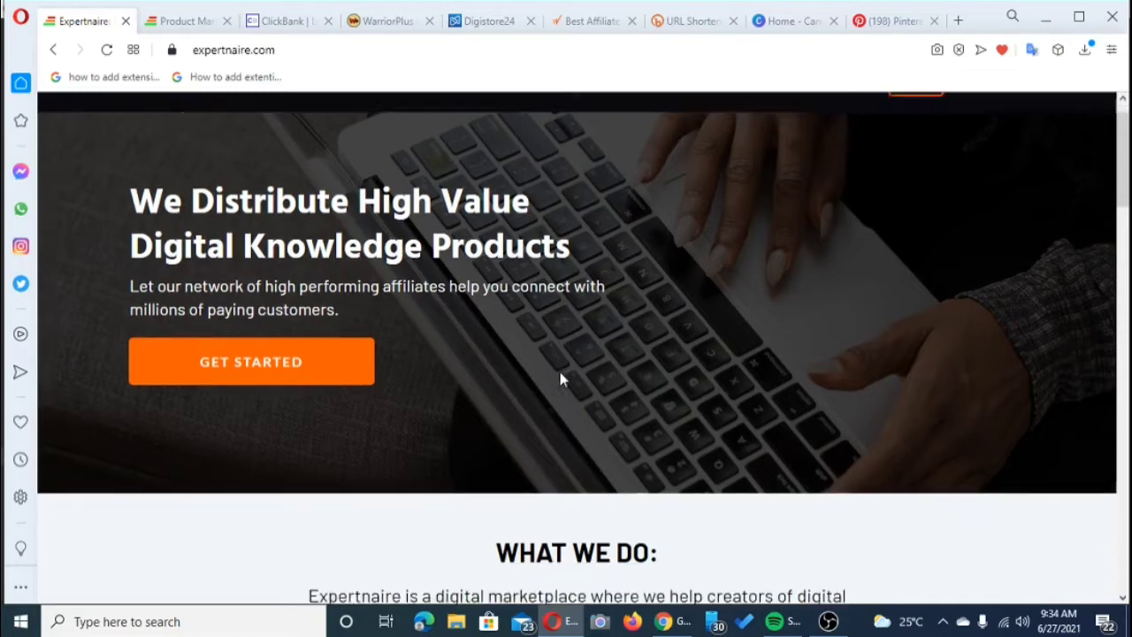
{"action": "scroll", "coordinate": [560, 378], "scroll_direction": "down", "scroll_amount": 1}
{"action": "scroll", "coordinate": [560, 379], "scroll_direction": "up", "scroll_amount": 4}
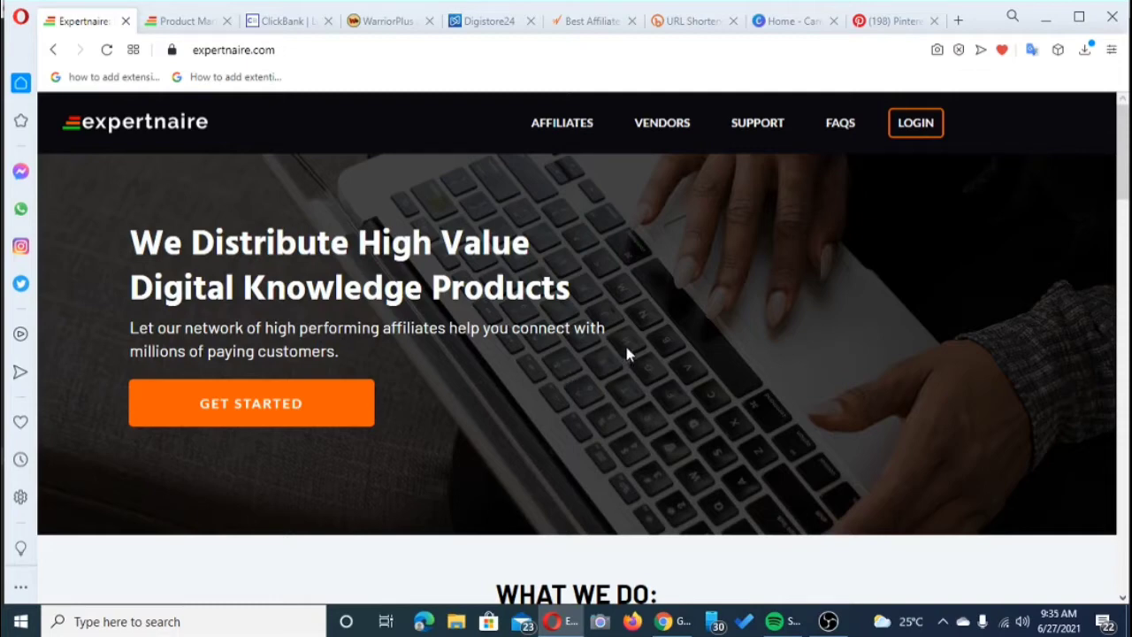
{"action": "scroll", "coordinate": [626, 354], "scroll_direction": "down", "scroll_amount": 1}
{"action": "scroll", "coordinate": [626, 354], "scroll_direction": "down", "scroll_amount": 3}
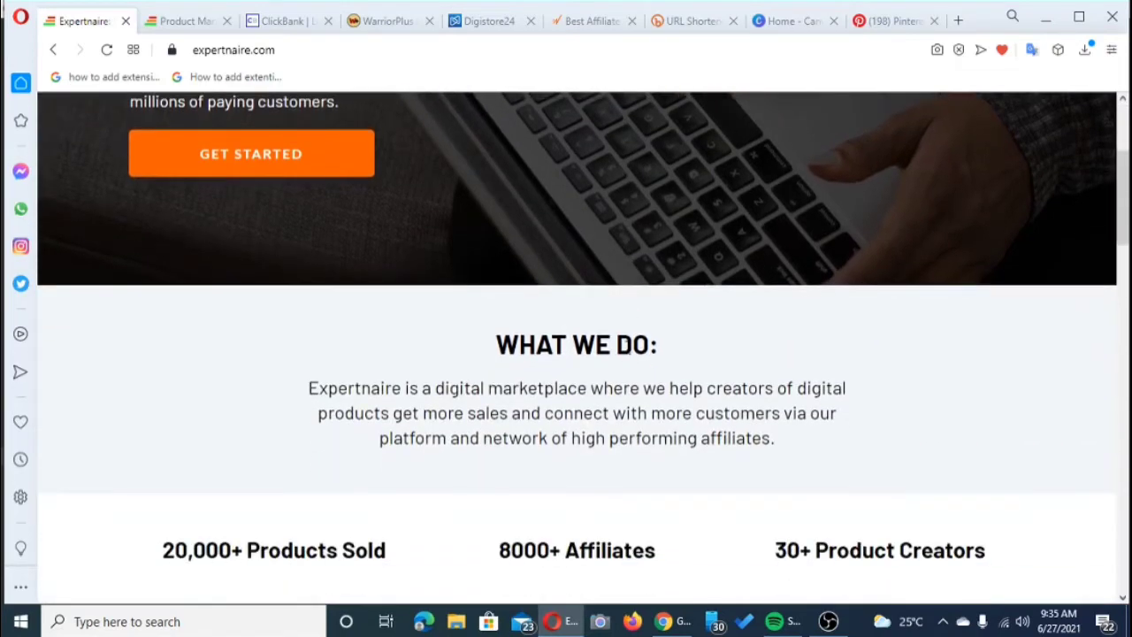
{"action": "scroll", "coordinate": [625, 353], "scroll_direction": "up", "scroll_amount": 3}
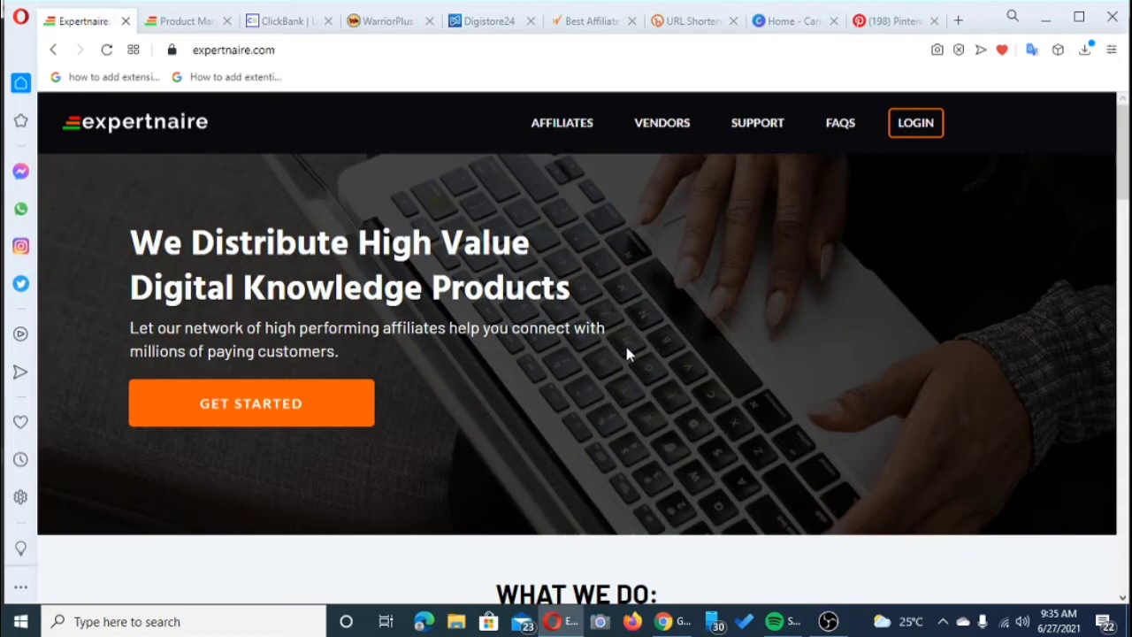
{"action": "scroll", "coordinate": [626, 354], "scroll_direction": "down", "scroll_amount": 8}
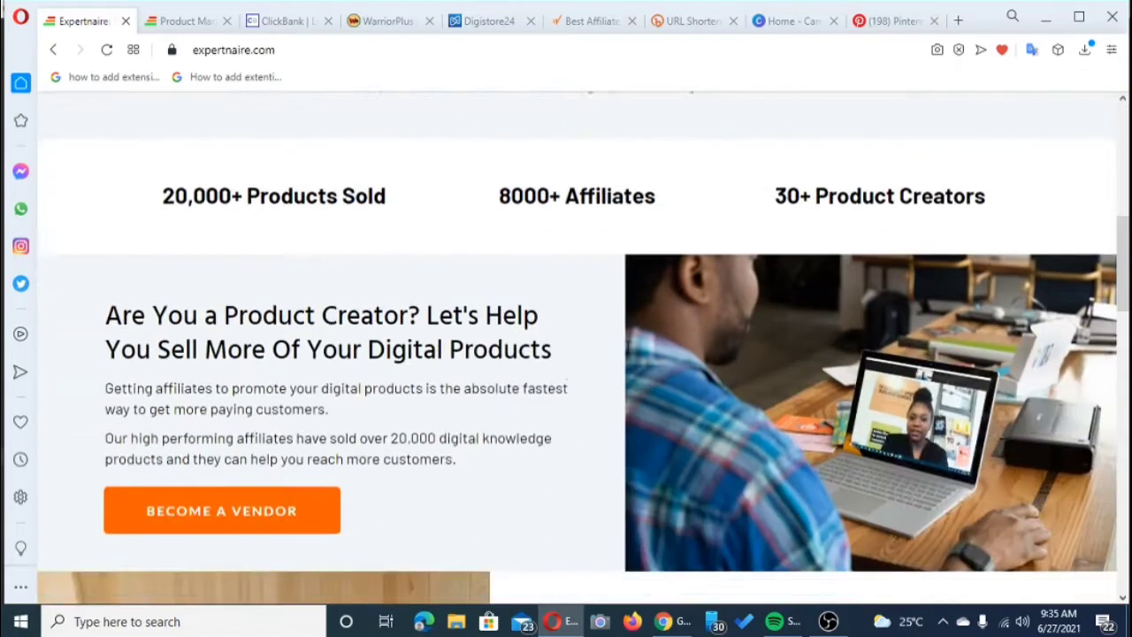
{"action": "scroll", "coordinate": [626, 351], "scroll_direction": "down", "scroll_amount": 6}
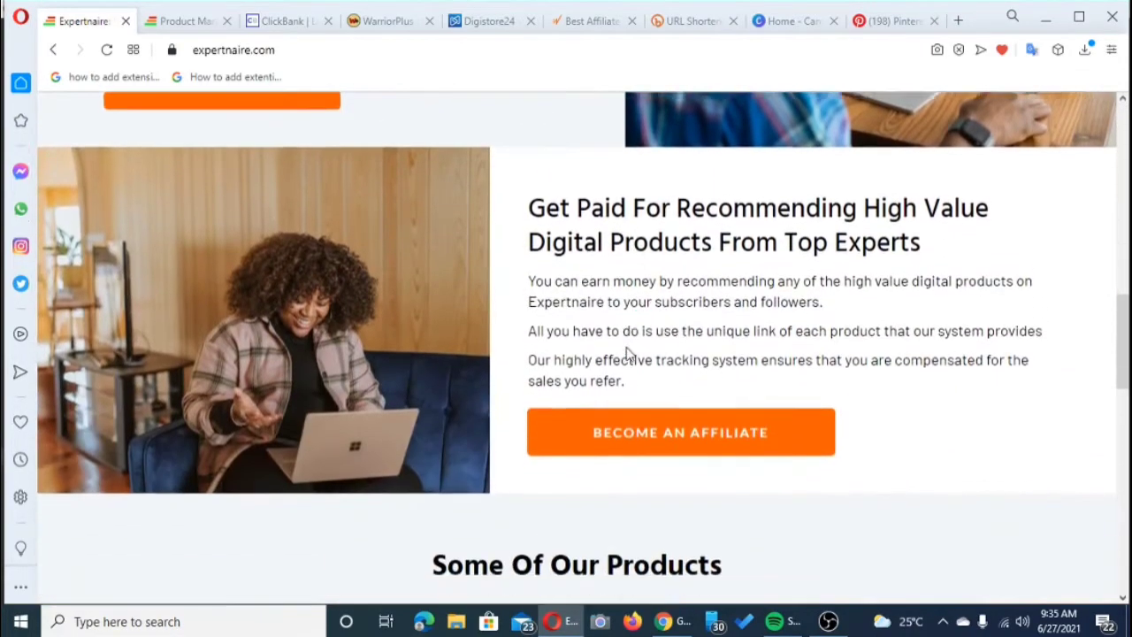
{"action": "scroll", "coordinate": [628, 352], "scroll_direction": "down", "scroll_amount": 1}
{"action": "scroll", "coordinate": [628, 354], "scroll_direction": "down", "scroll_amount": 3}
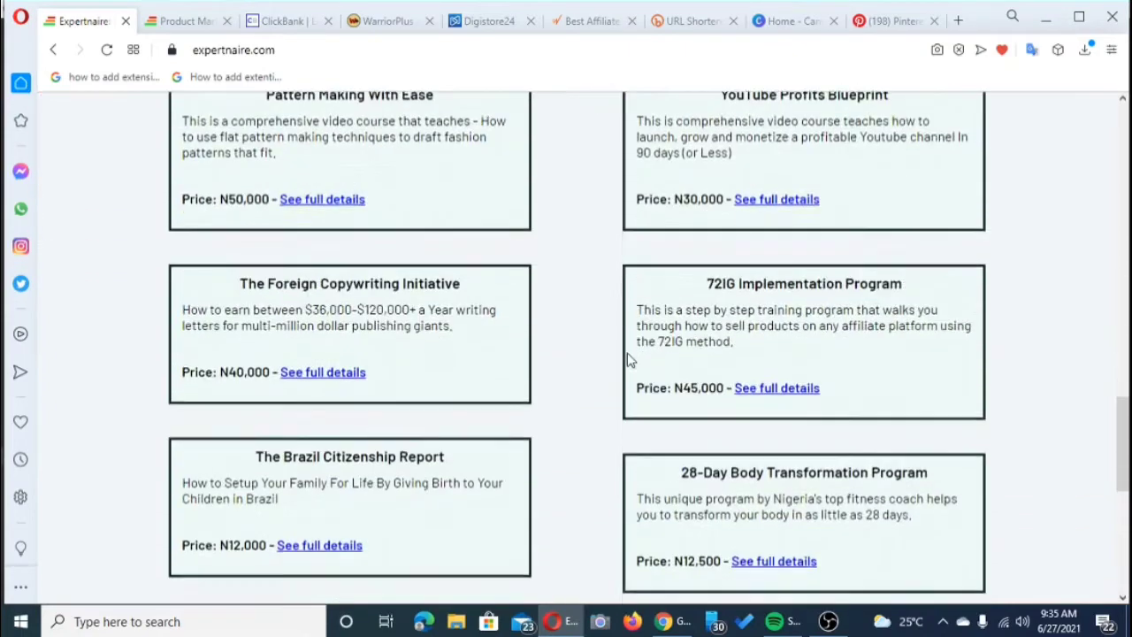
{"action": "scroll", "coordinate": [627, 358], "scroll_direction": "up", "scroll_amount": 18}
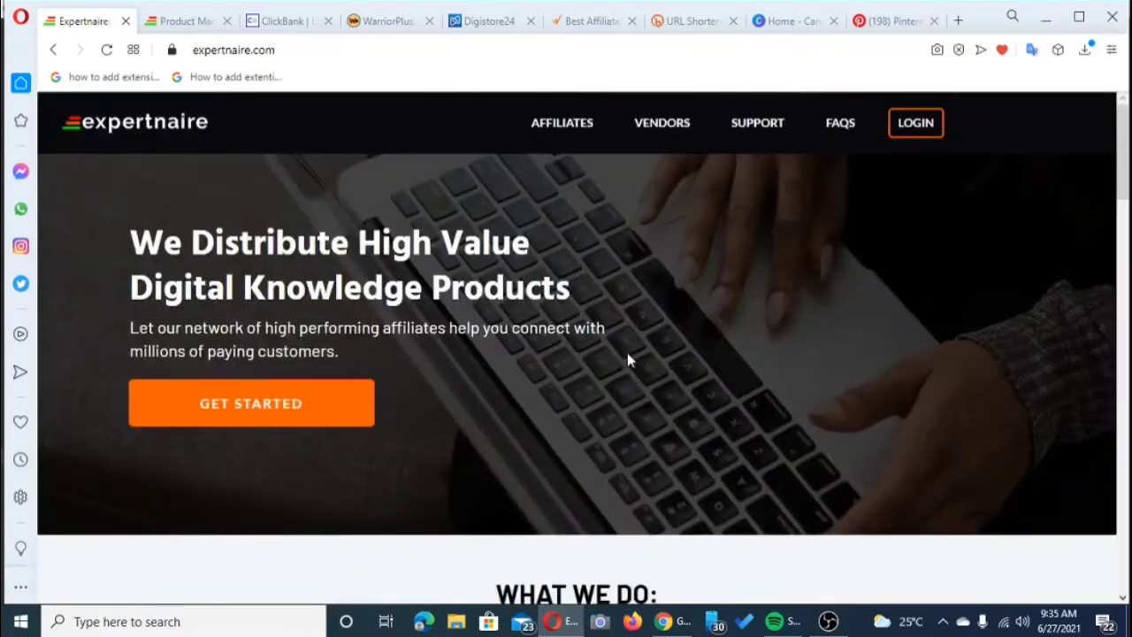
- View the homepages of the other affiliate networks: ClickBank, WarriorPlus and Digistore24
{"action": "left_click", "coordinate": [280, 20]}
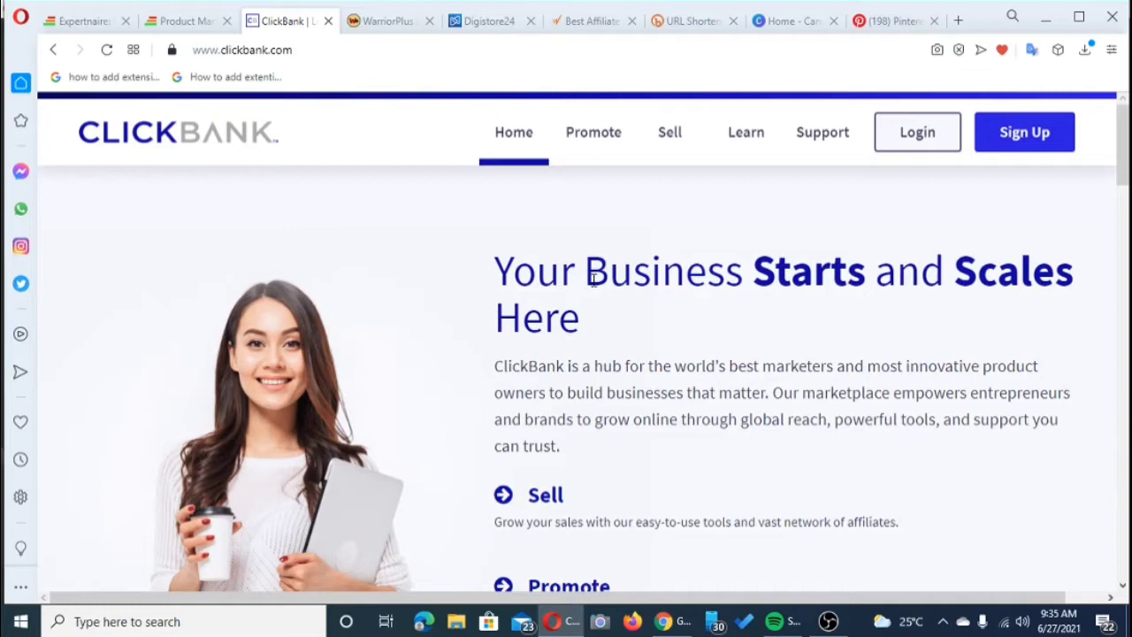
{"action": "left_click", "coordinate": [96, 22]}
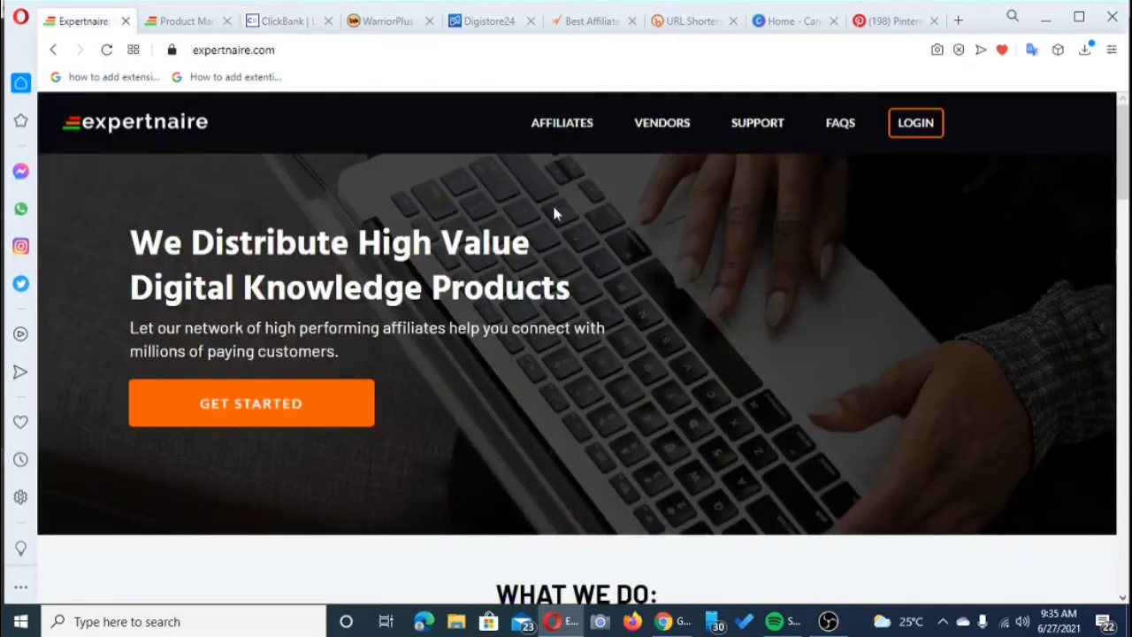
{"action": "scroll", "coordinate": [602, 370], "scroll_direction": "down", "scroll_amount": 1}
{"action": "scroll", "coordinate": [602, 369], "scroll_direction": "up", "scroll_amount": 1}
{"action": "left_click", "coordinate": [289, 23]}
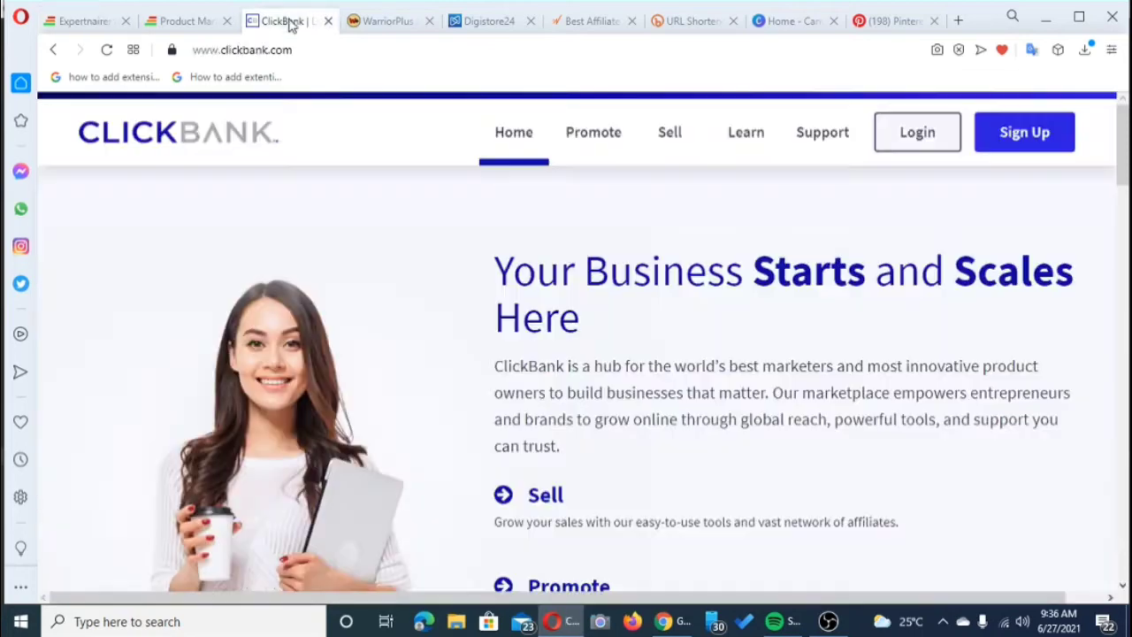
{"action": "left_click", "coordinate": [392, 25]}
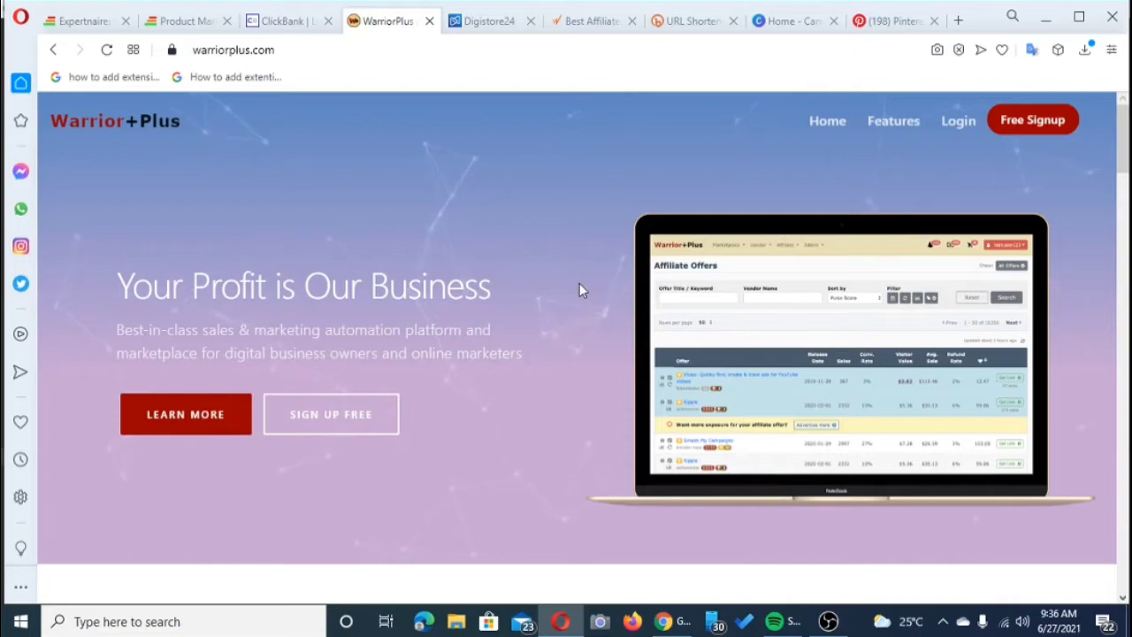
{"action": "left_click", "coordinate": [483, 21]}
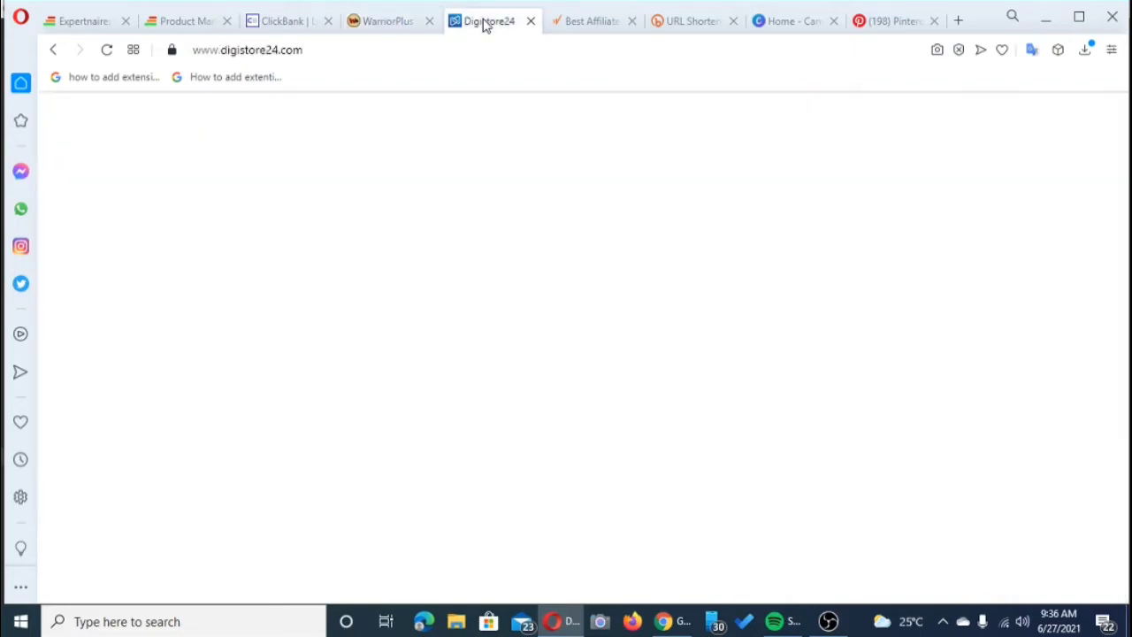
{"action": "scroll", "coordinate": [603, 270], "scroll_direction": "up", "scroll_amount": 3}
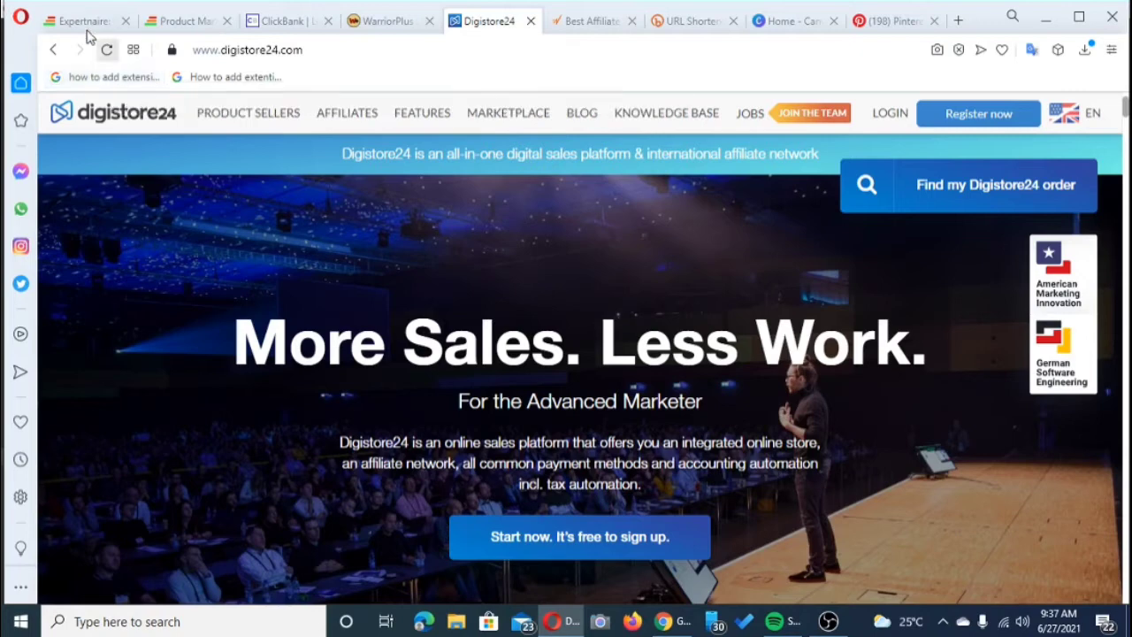
- Review the products in the Expertnaire Product Marketplace with their prices and affiliate commissions
{"action": "left_click", "coordinate": [182, 20]}
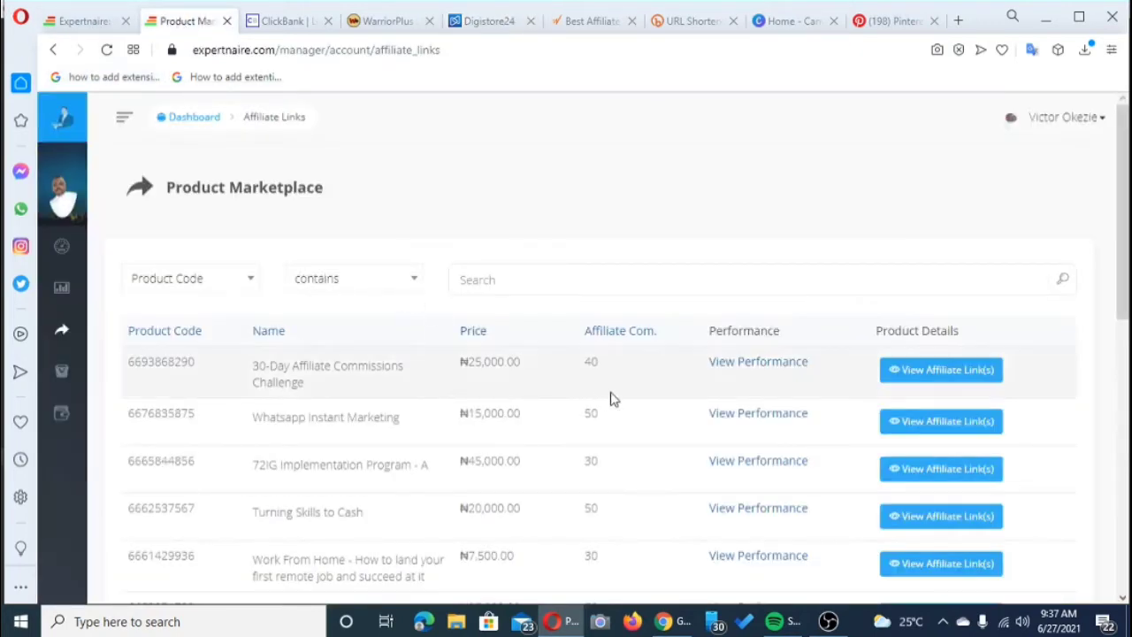
{"action": "scroll", "coordinate": [613, 400], "scroll_direction": "down", "scroll_amount": 3}
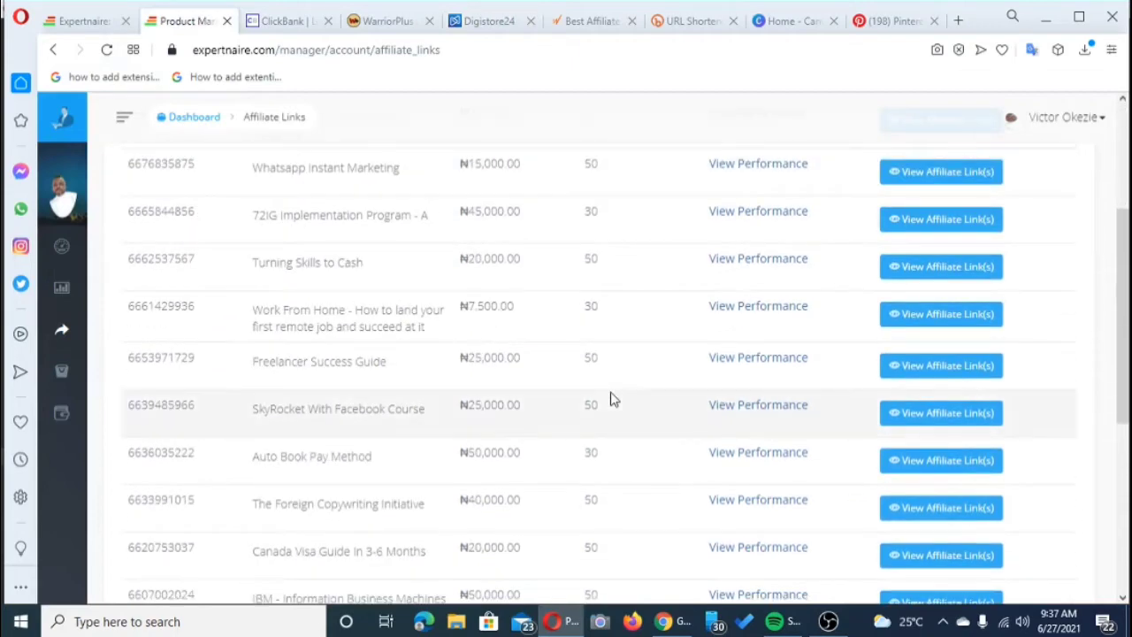
{"action": "scroll", "coordinate": [610, 398], "scroll_direction": "down", "scroll_amount": 5}
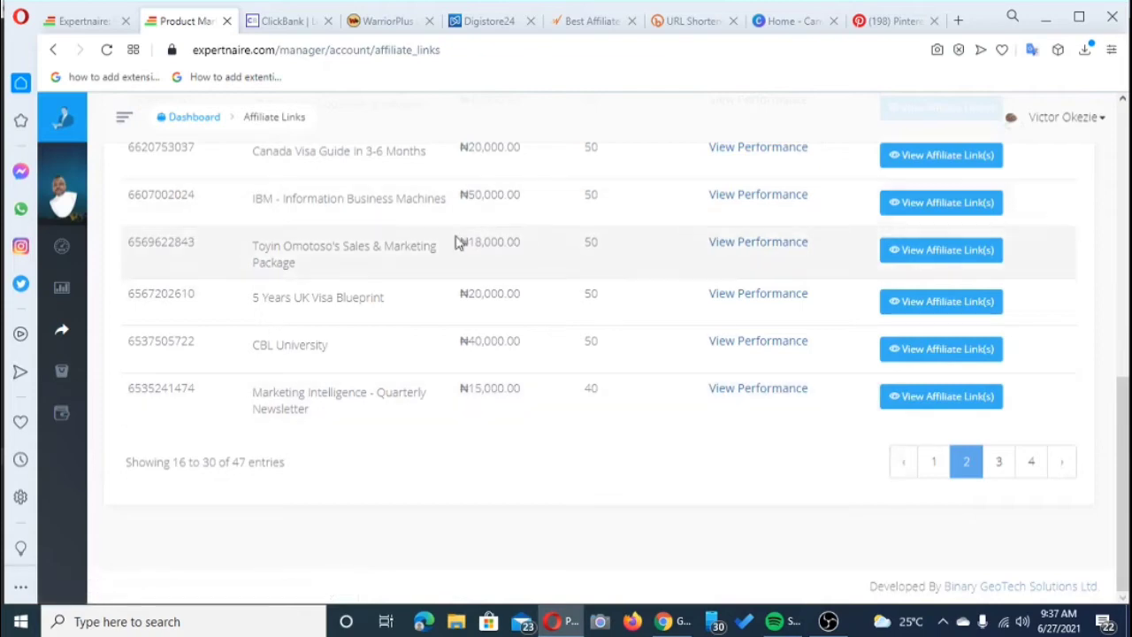
{"action": "scroll", "coordinate": [491, 280], "scroll_direction": "up", "scroll_amount": 2}
{"action": "scroll", "coordinate": [491, 280], "scroll_direction": "up", "scroll_amount": 2}
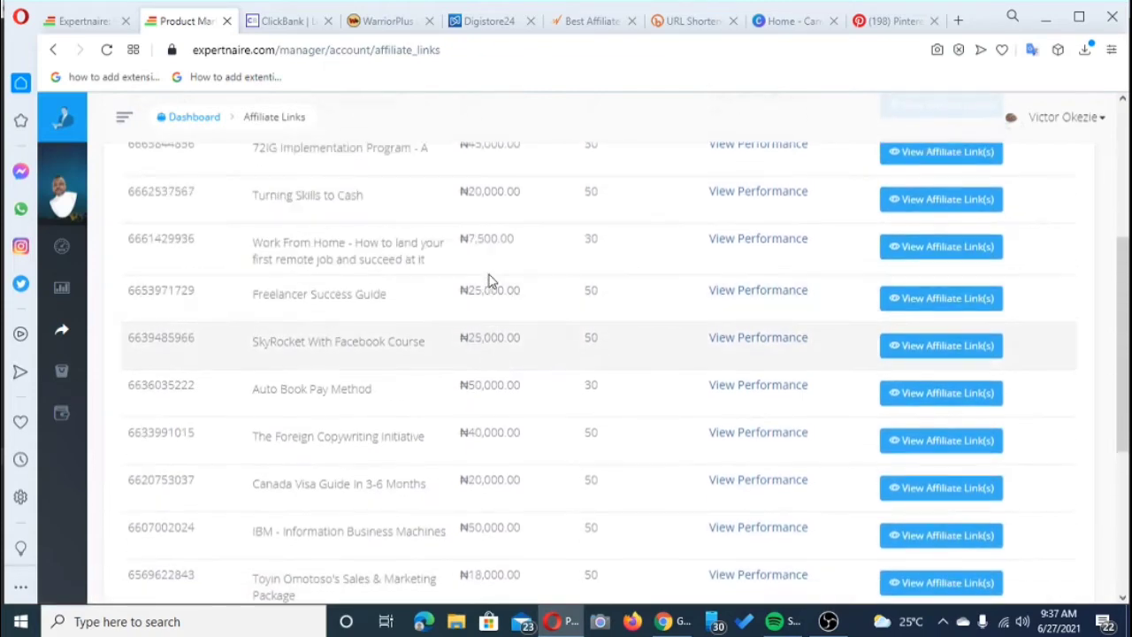
{"action": "scroll", "coordinate": [430, 356], "scroll_direction": "down", "scroll_amount": 3}
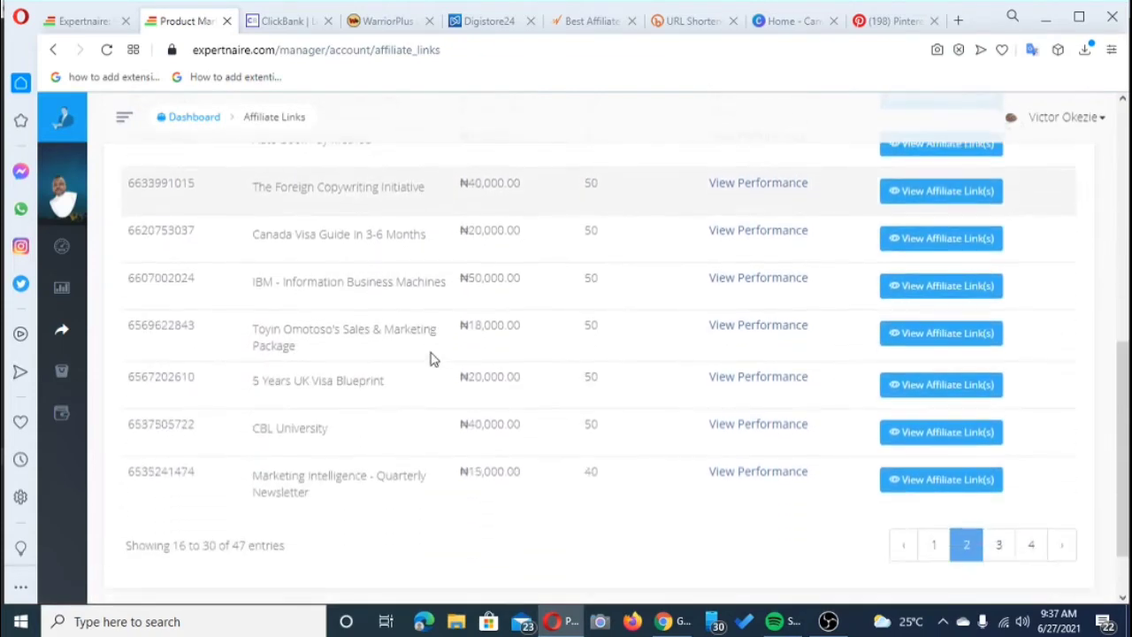
{"action": "scroll", "coordinate": [432, 358], "scroll_direction": "up", "scroll_amount": 4}
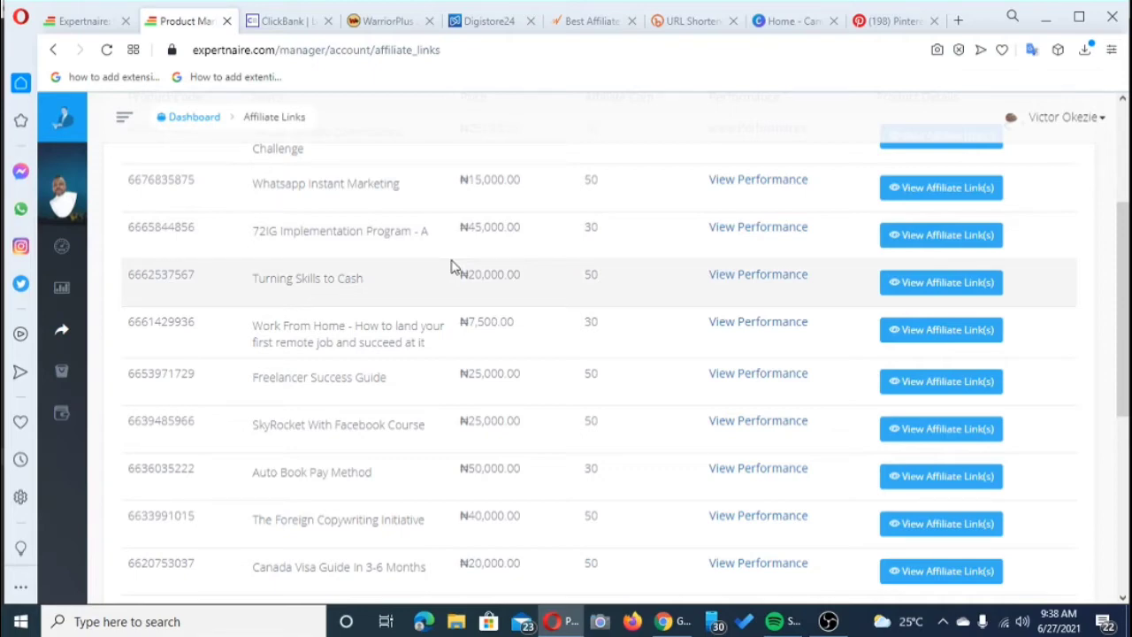
{"action": "scroll", "coordinate": [451, 265], "scroll_direction": "up", "scroll_amount": 3}
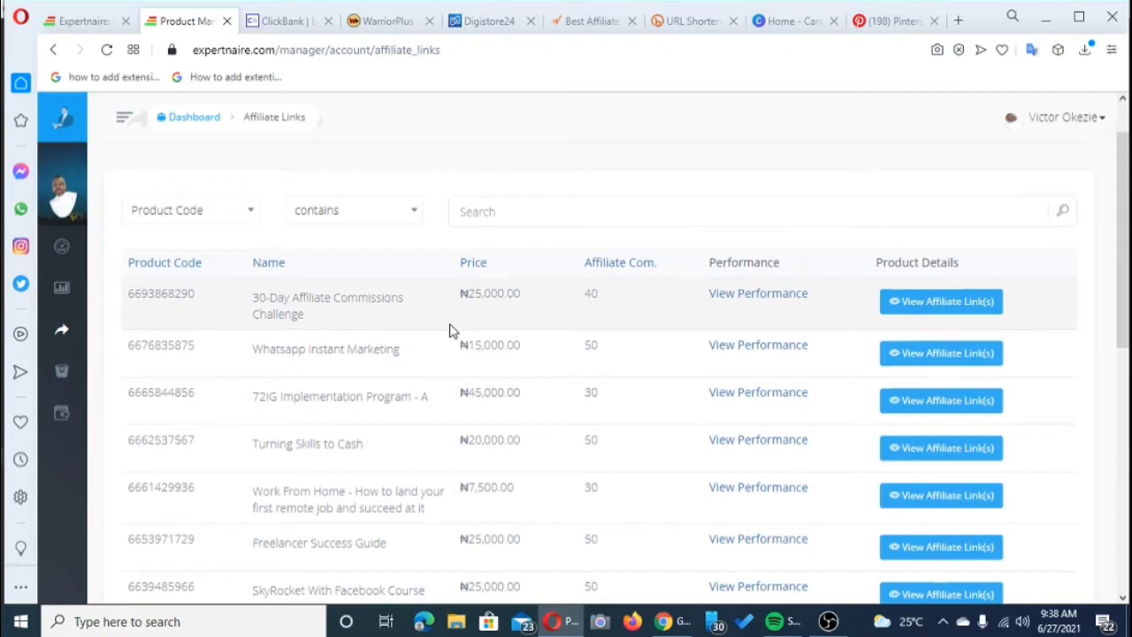
{"action": "scroll", "coordinate": [449, 328], "scroll_direction": "down", "scroll_amount": 1}
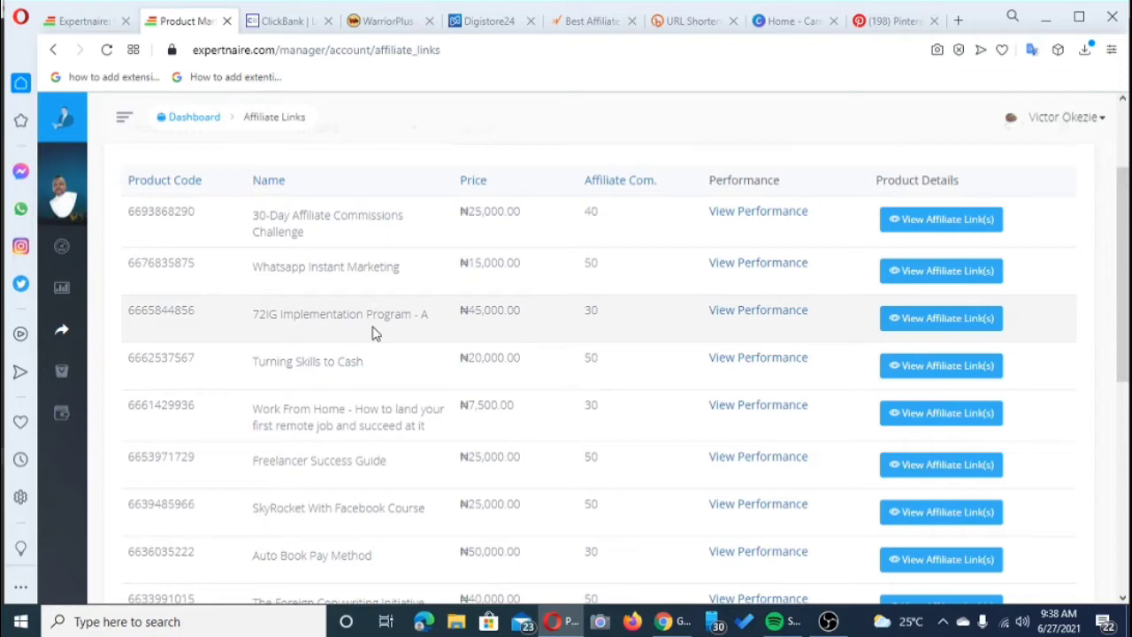
{"action": "scroll", "coordinate": [364, 336], "scroll_direction": "down", "scroll_amount": 2}
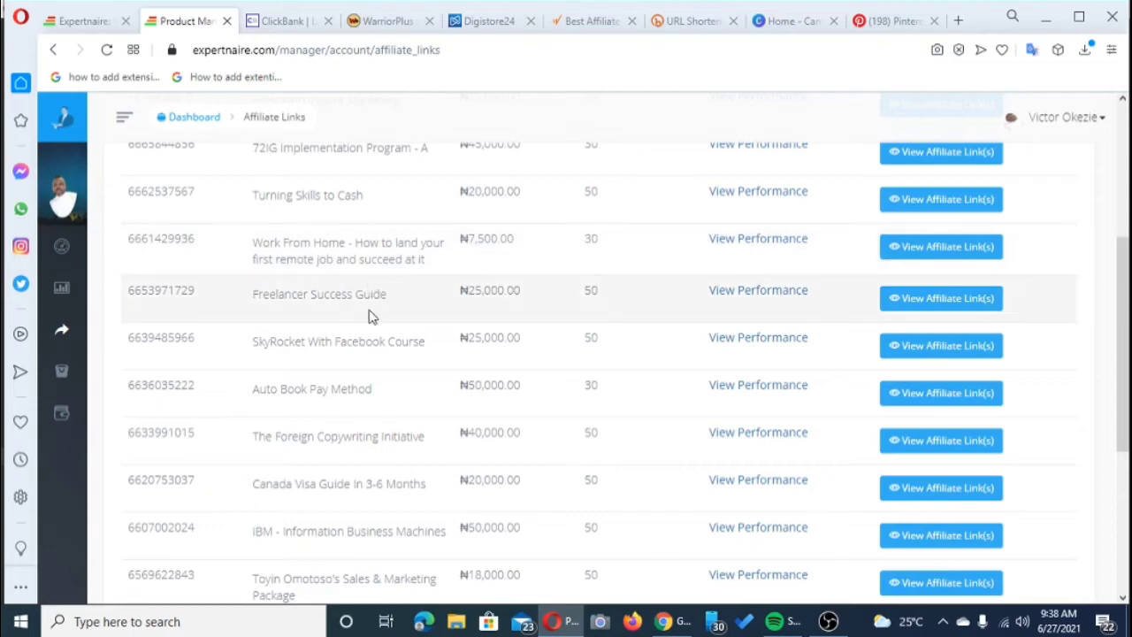
{"action": "scroll", "coordinate": [371, 319], "scroll_direction": "down", "scroll_amount": 2}
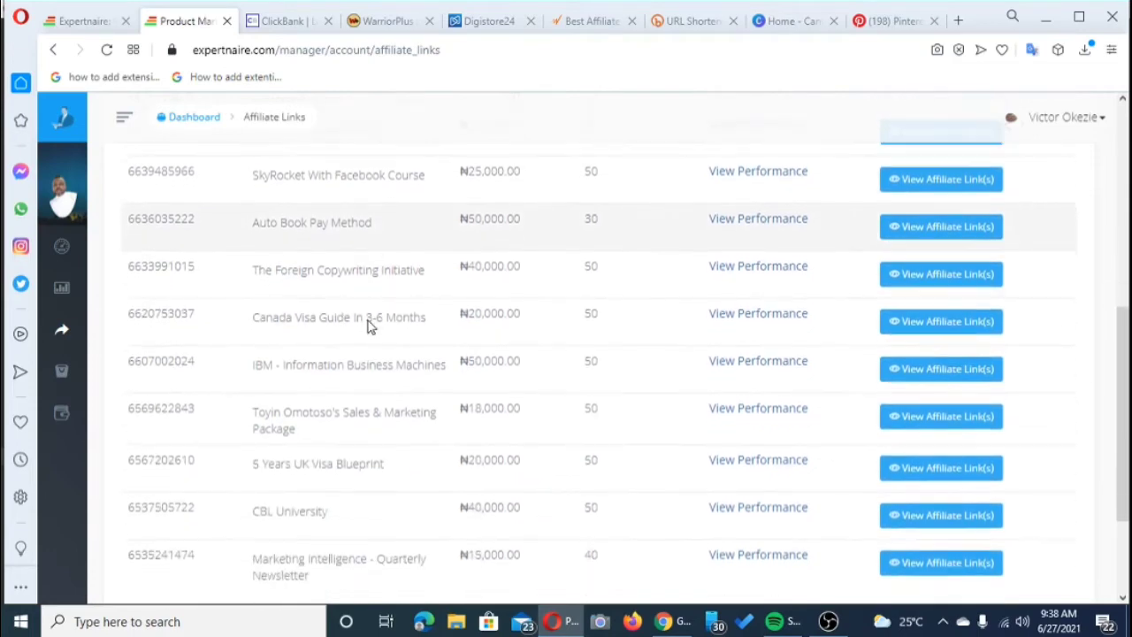
{"action": "scroll", "coordinate": [369, 320], "scroll_direction": "down", "scroll_amount": 2}
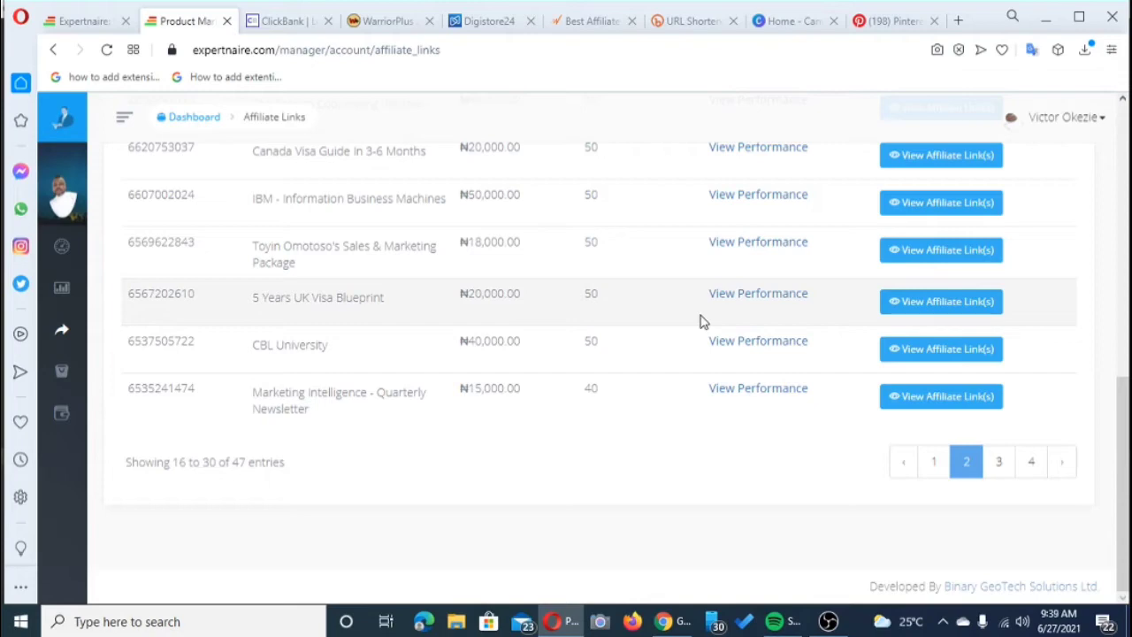
- Copy the first affiliate link of the 72IG Implementation Program - A from its product details
{"action": "scroll", "coordinate": [697, 322], "scroll_direction": "up", "scroll_amount": 4}
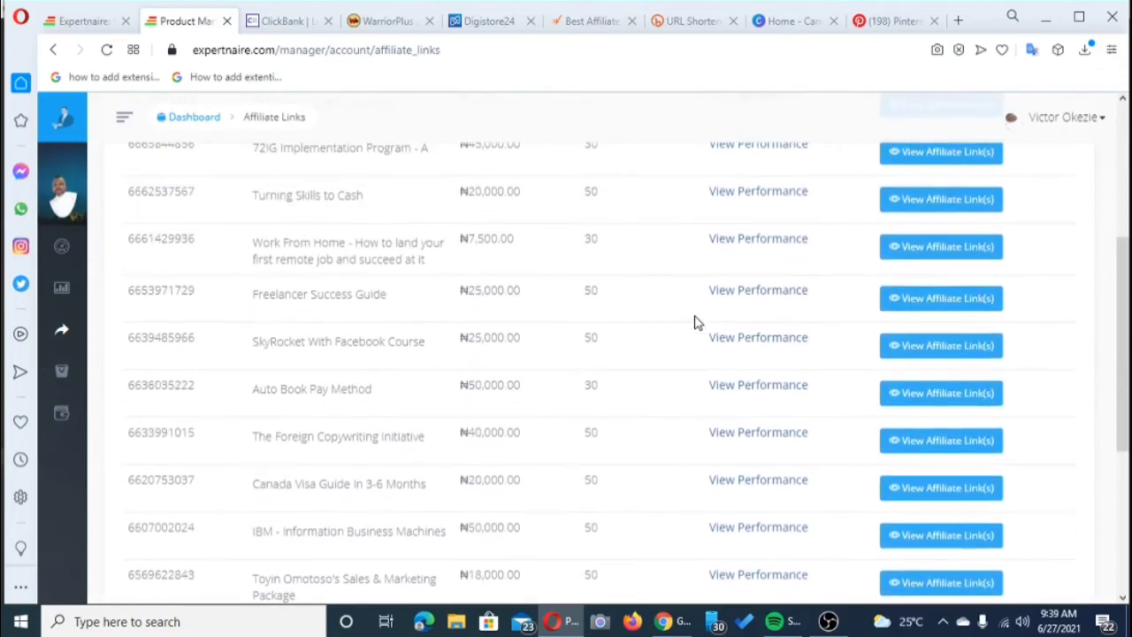
{"action": "scroll", "coordinate": [696, 322], "scroll_direction": "up", "scroll_amount": 1}
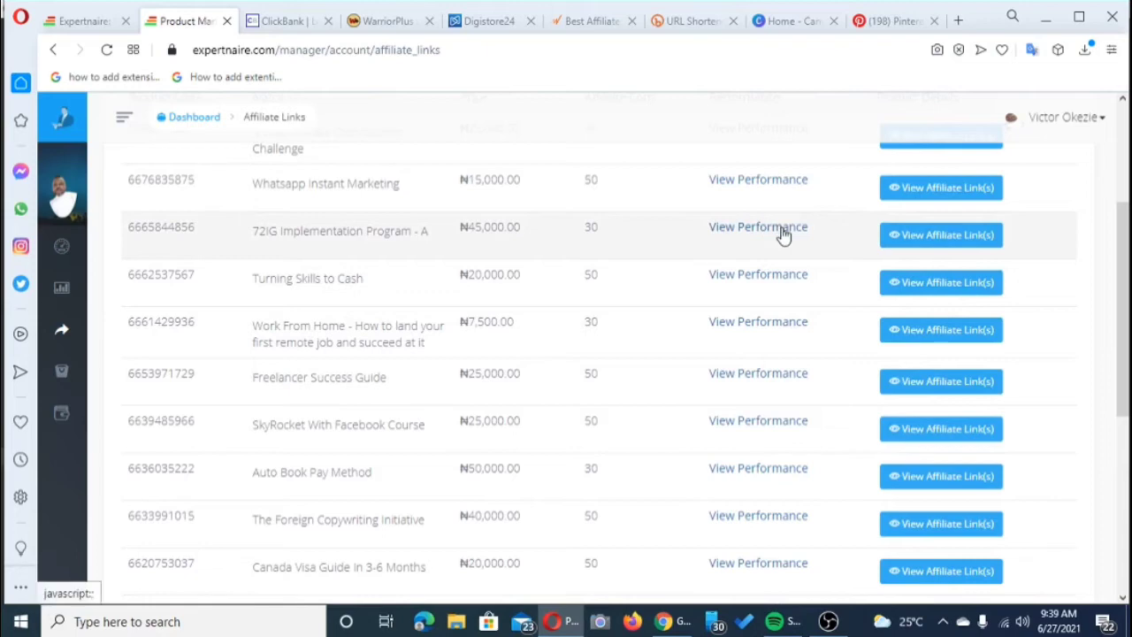
{"action": "left_click", "coordinate": [928, 237]}
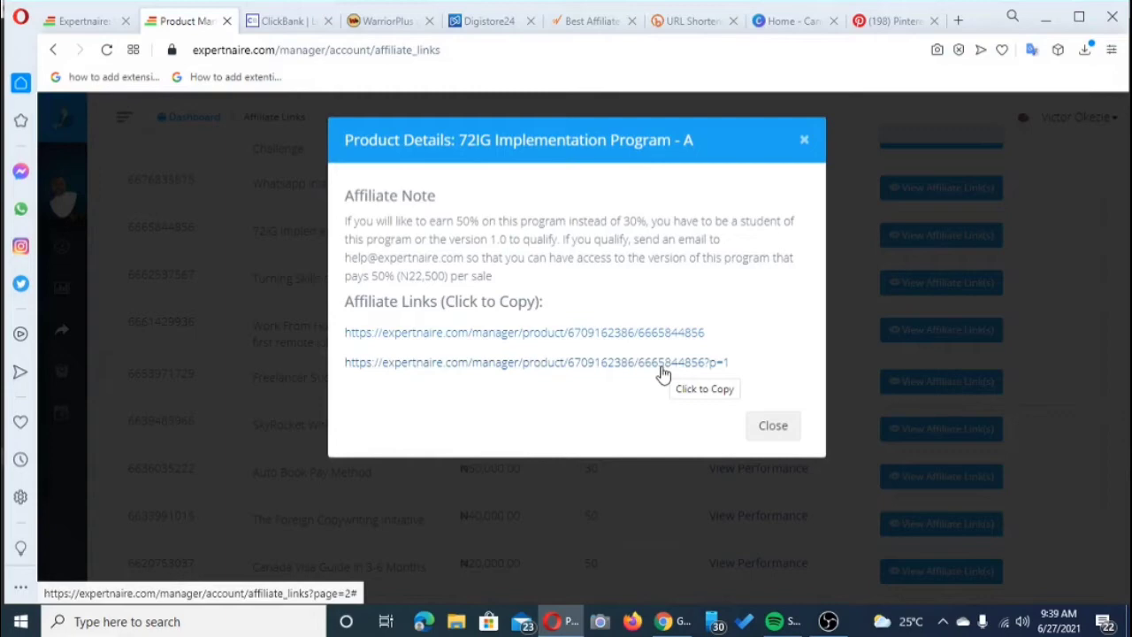
{"action": "left_click", "coordinate": [436, 334]}
{"action": "key", "text": "ctrl+c"}
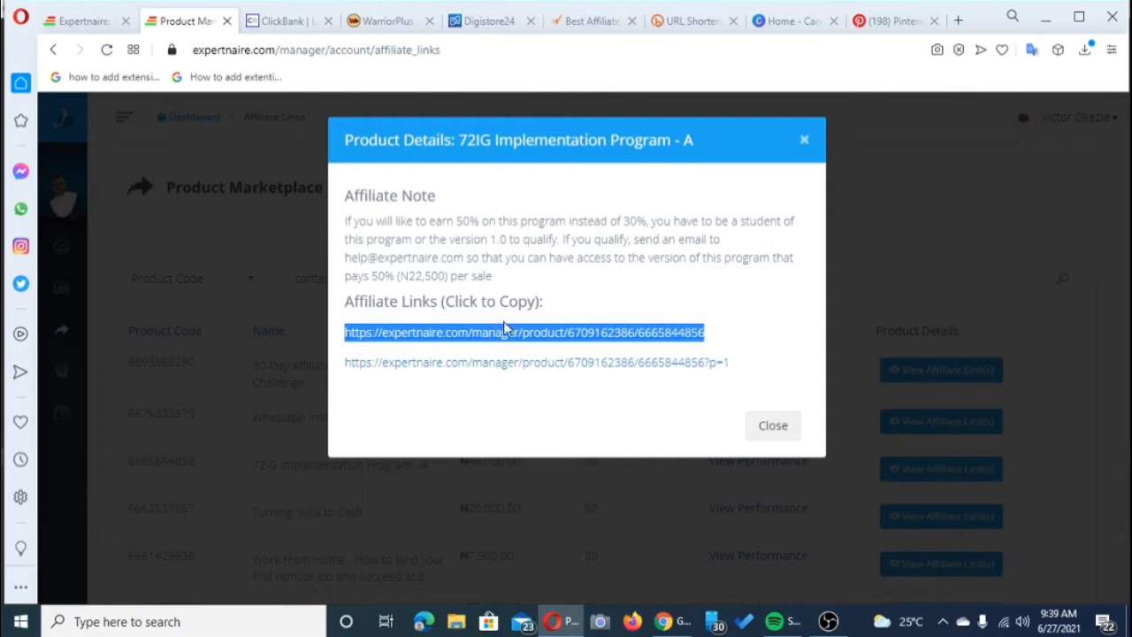
- Paste the copied Expertnaire affiliate link into Bitly's link shortening field and dismiss the QR code announcement
{"action": "left_click", "coordinate": [692, 33]}
{"action": "mouse_move", "coordinate": [613, 279]}
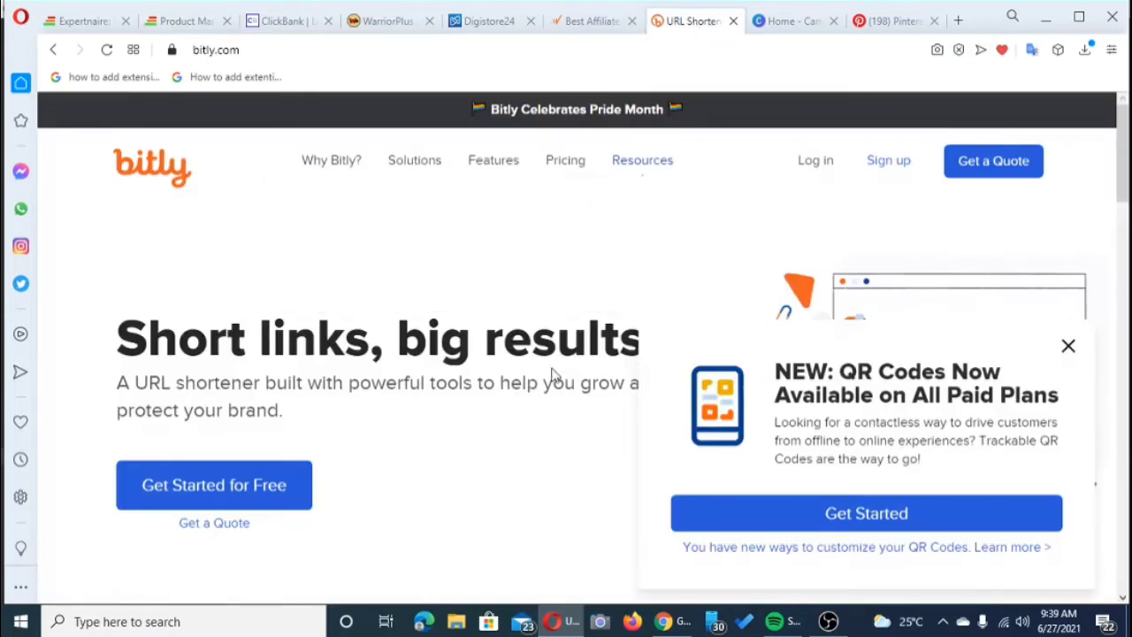
{"action": "scroll", "coordinate": [553, 368], "scroll_direction": "down", "scroll_amount": 4}
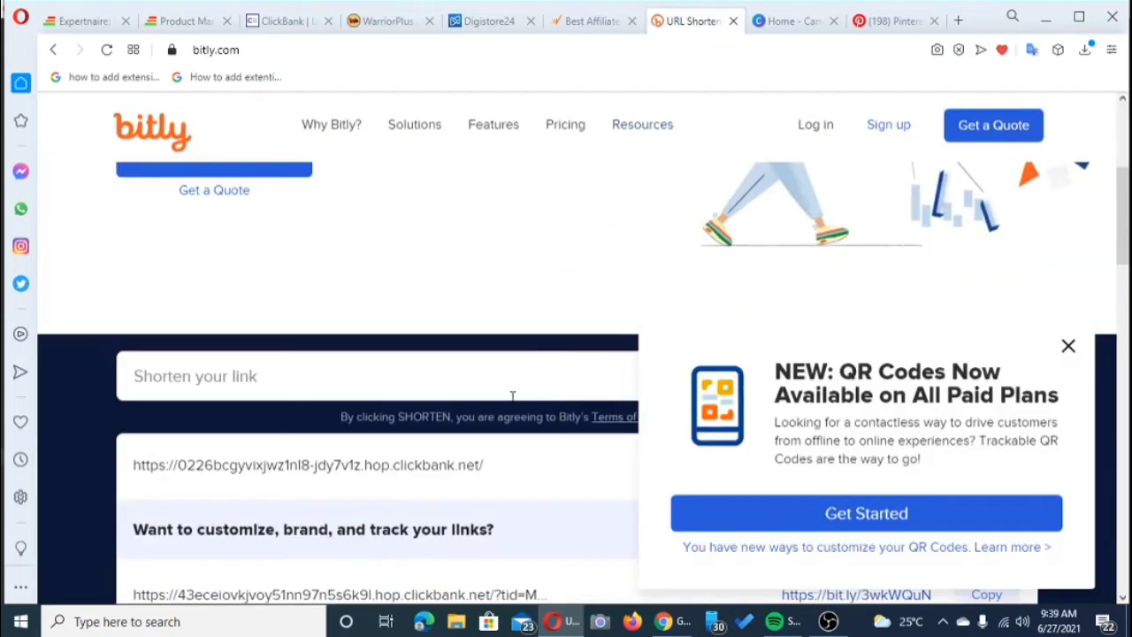
{"action": "left_click", "coordinate": [142, 378]}
{"action": "right_click", "coordinate": [142, 378]}
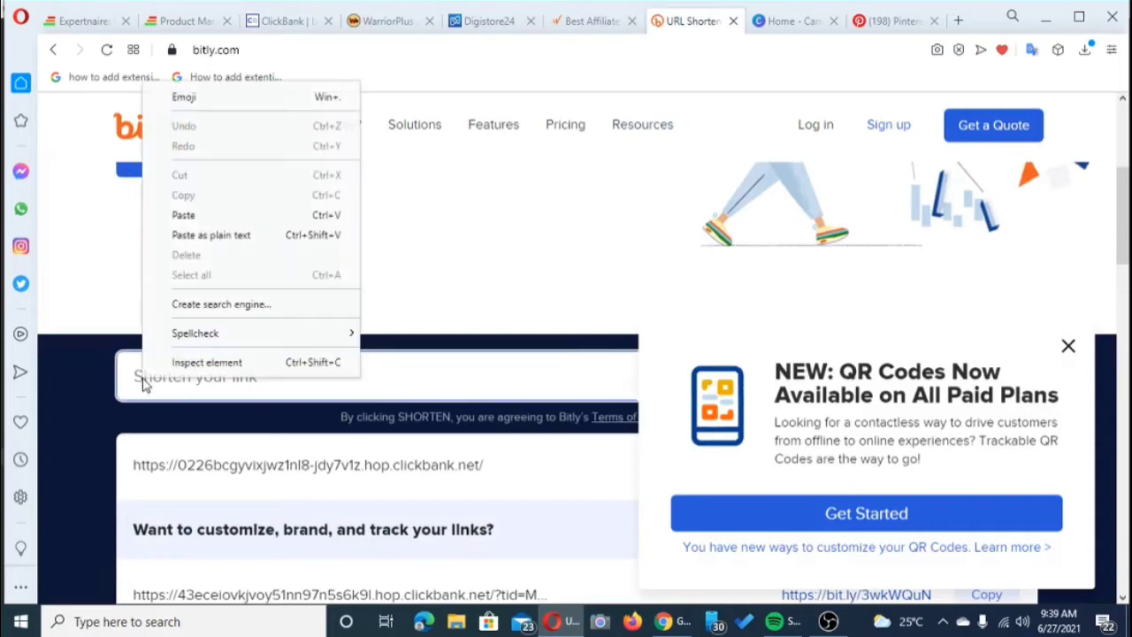
{"action": "left_click", "coordinate": [207, 218]}
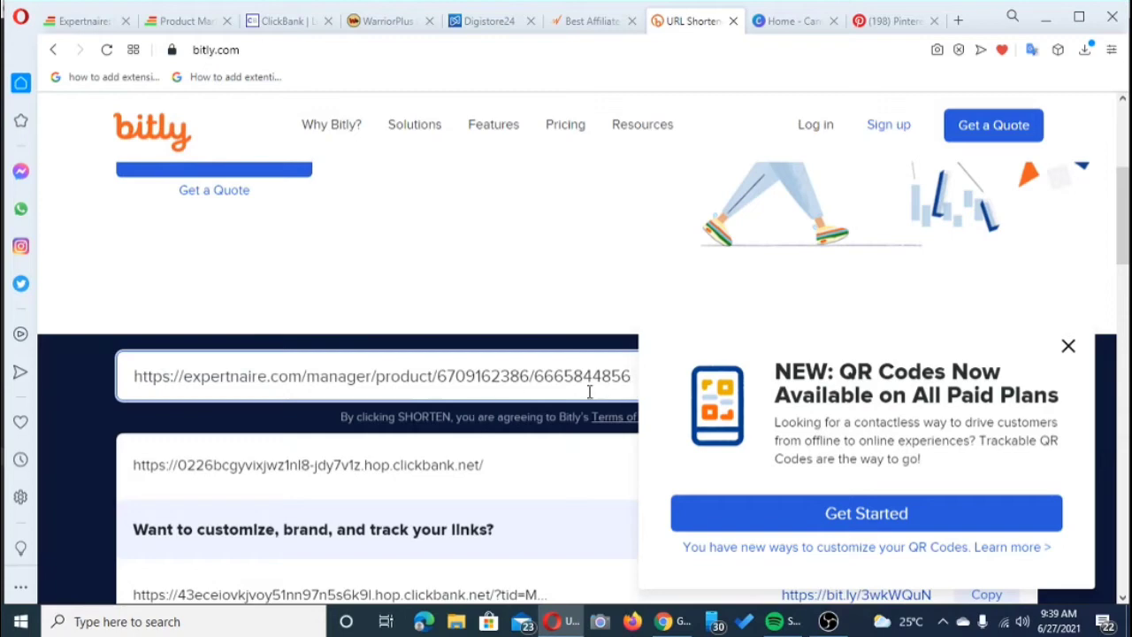
{"action": "left_click", "coordinate": [1068, 348]}
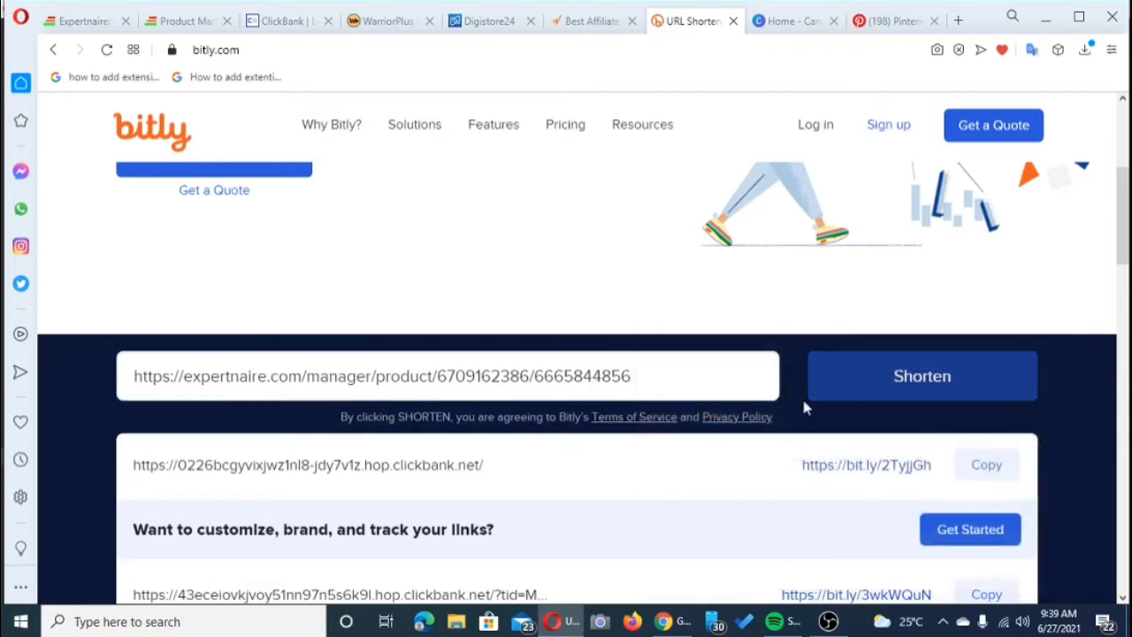
{"action": "scroll", "coordinate": [788, 434], "scroll_direction": "down", "scroll_amount": 2}
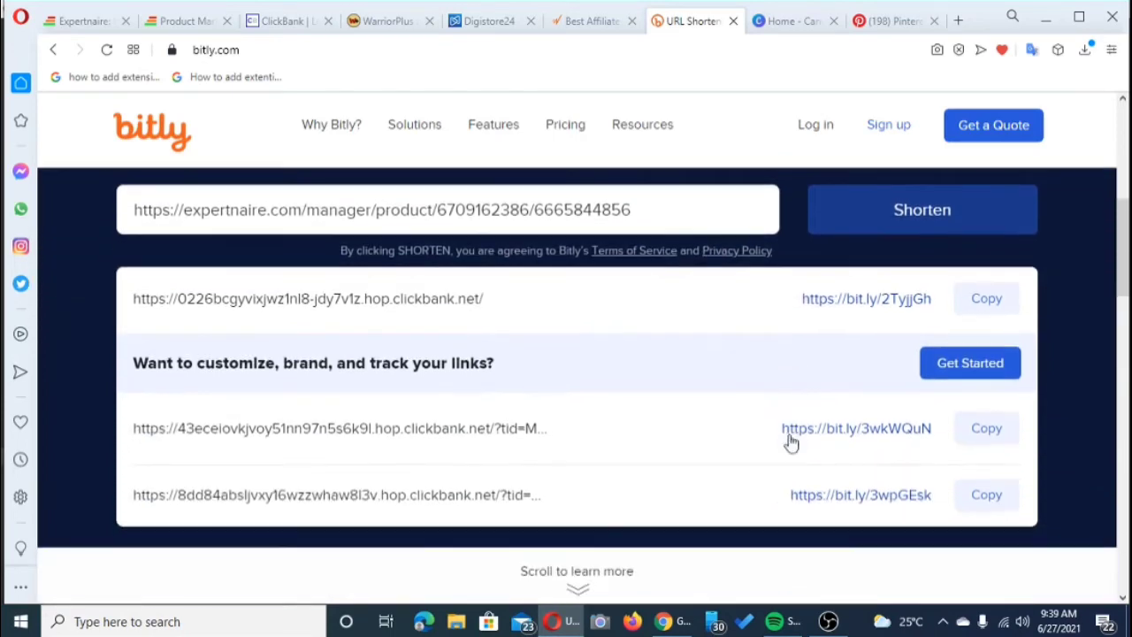
{"action": "scroll", "coordinate": [789, 441], "scroll_direction": "up", "scroll_amount": 2}
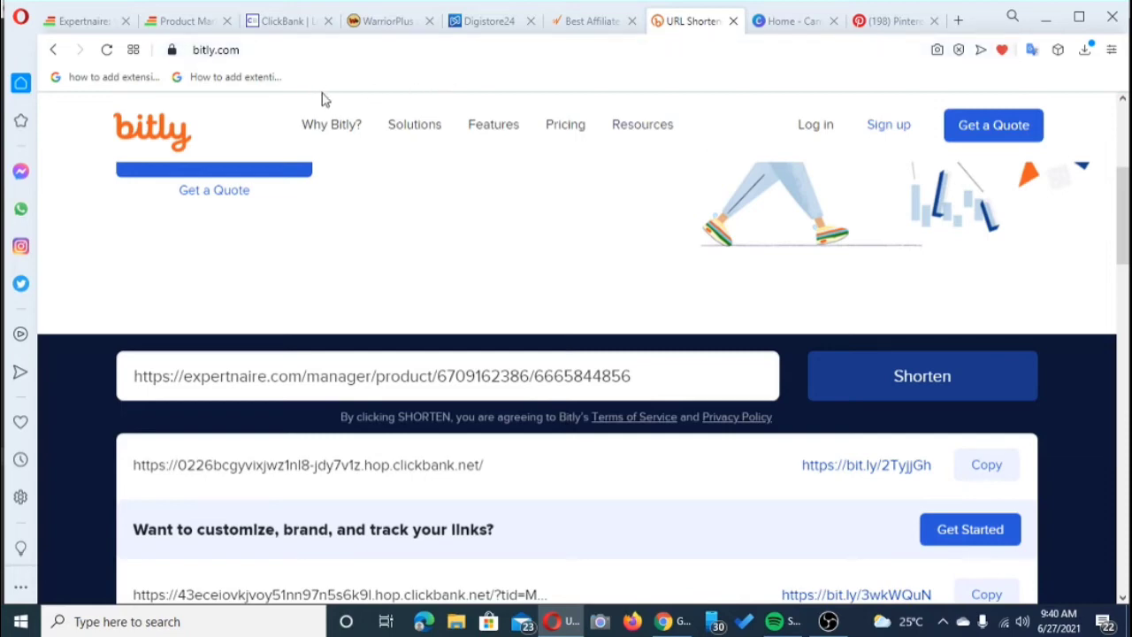
- Switch to Pinterest and examine the home feed for how affiliate marketing and money-making pins are designed
{"action": "left_click", "coordinate": [900, 25]}
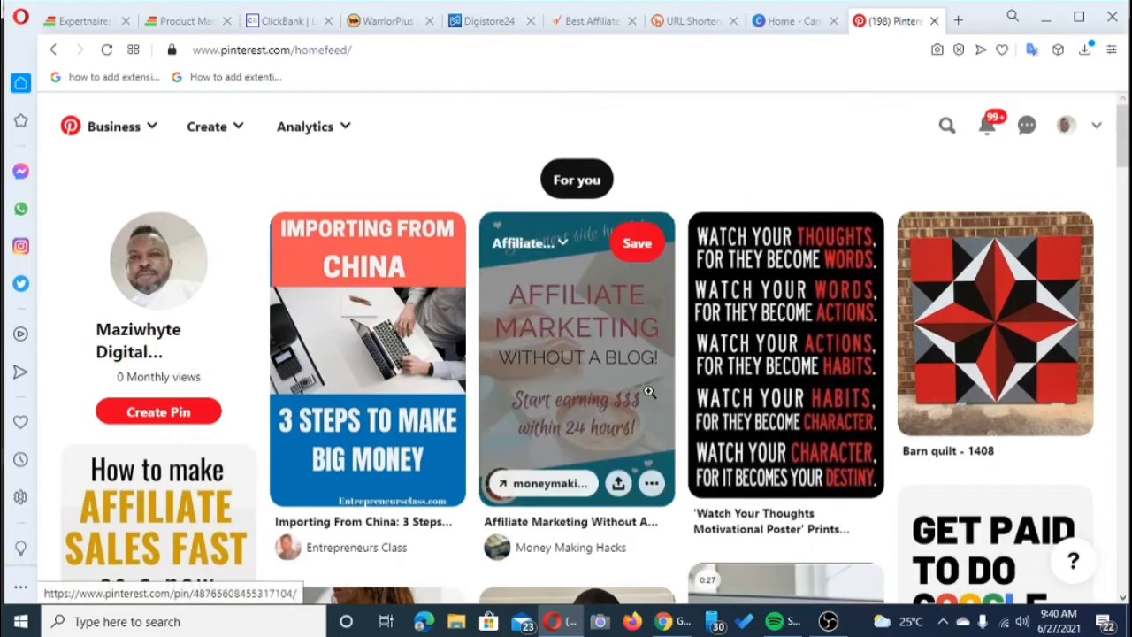
{"action": "scroll", "coordinate": [649, 391], "scroll_direction": "down", "scroll_amount": 6}
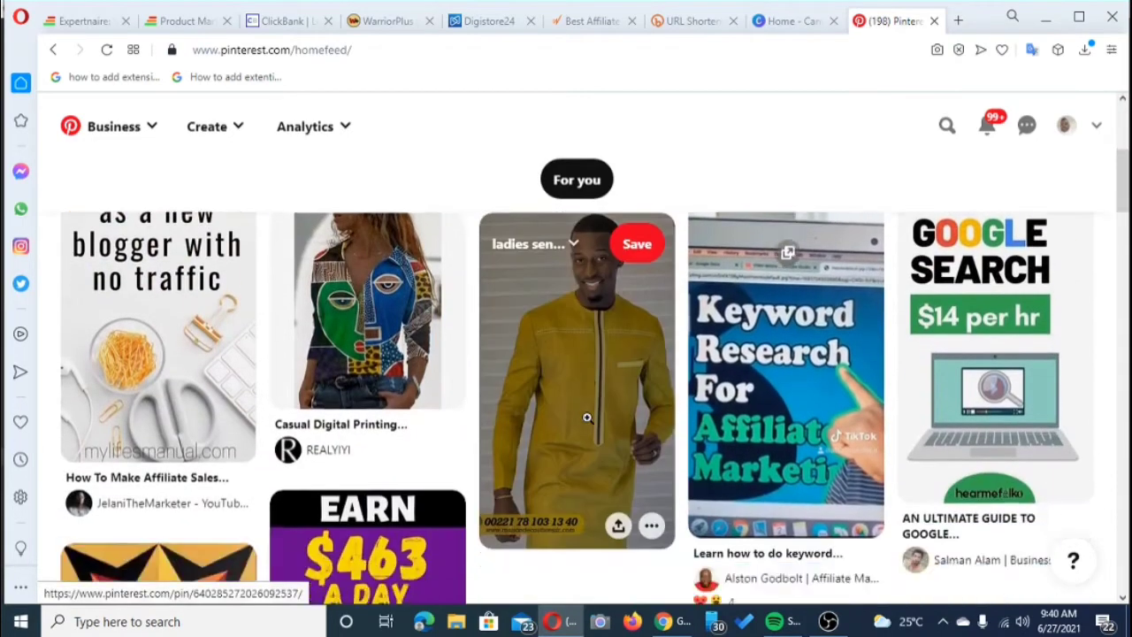
{"action": "scroll", "coordinate": [586, 416], "scroll_direction": "down", "scroll_amount": 2}
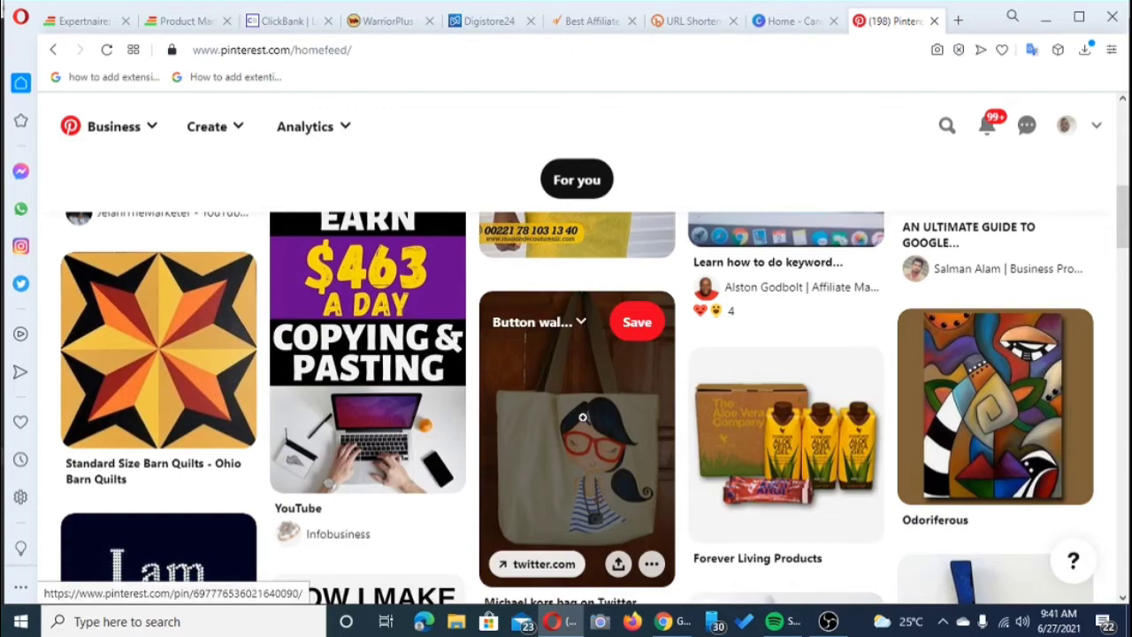
{"action": "scroll", "coordinate": [581, 416], "scroll_direction": "up", "scroll_amount": 1}
{"action": "scroll", "coordinate": [581, 417], "scroll_direction": "down", "scroll_amount": 5}
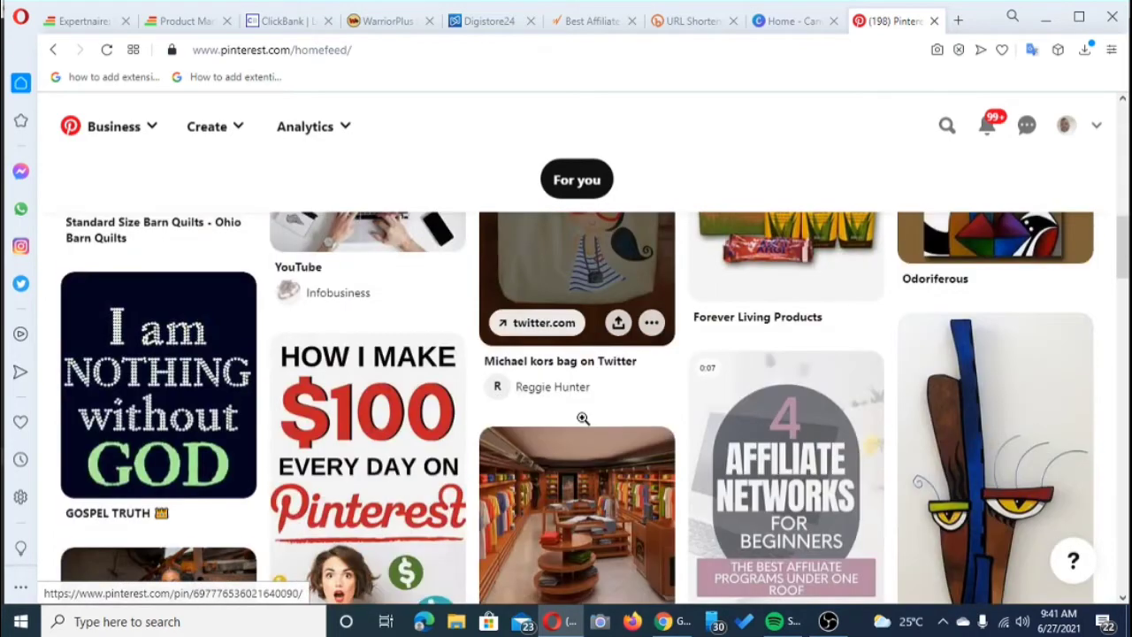
{"action": "scroll", "coordinate": [582, 426], "scroll_direction": "down", "scroll_amount": 1}
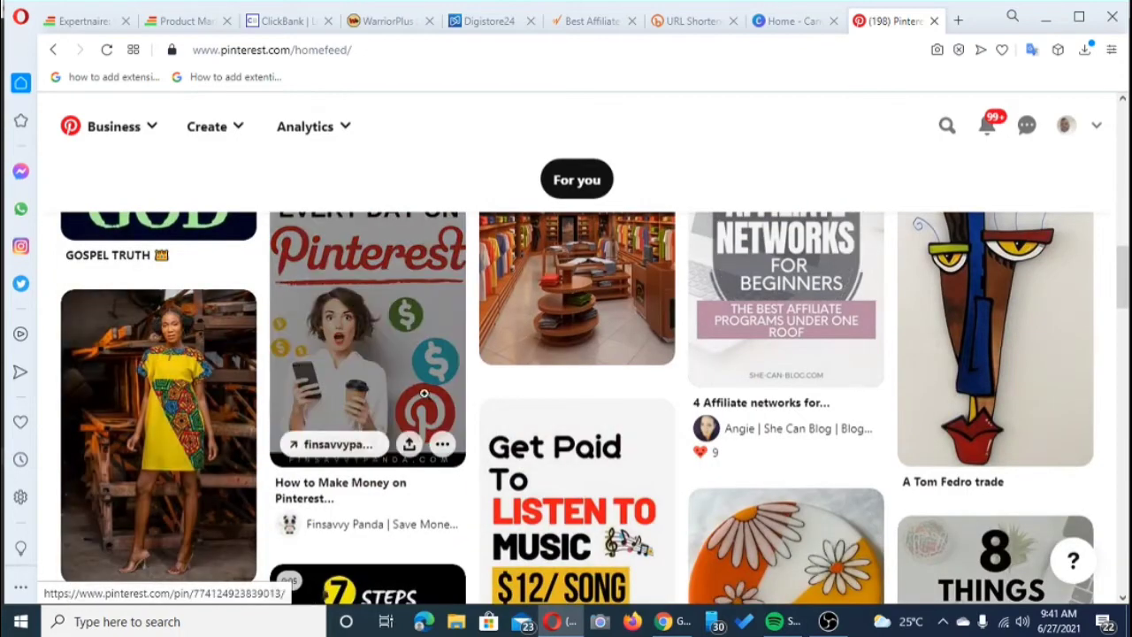
{"action": "scroll", "coordinate": [456, 390], "scroll_direction": "up", "scroll_amount": 2}
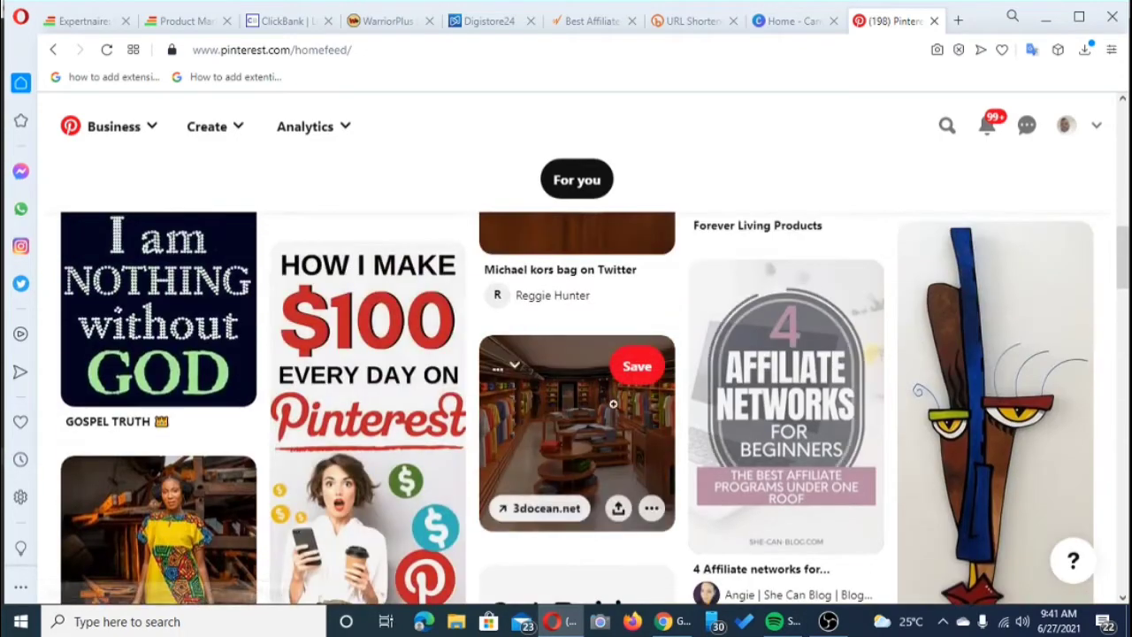
{"action": "scroll", "coordinate": [604, 424], "scroll_direction": "down", "scroll_amount": 3}
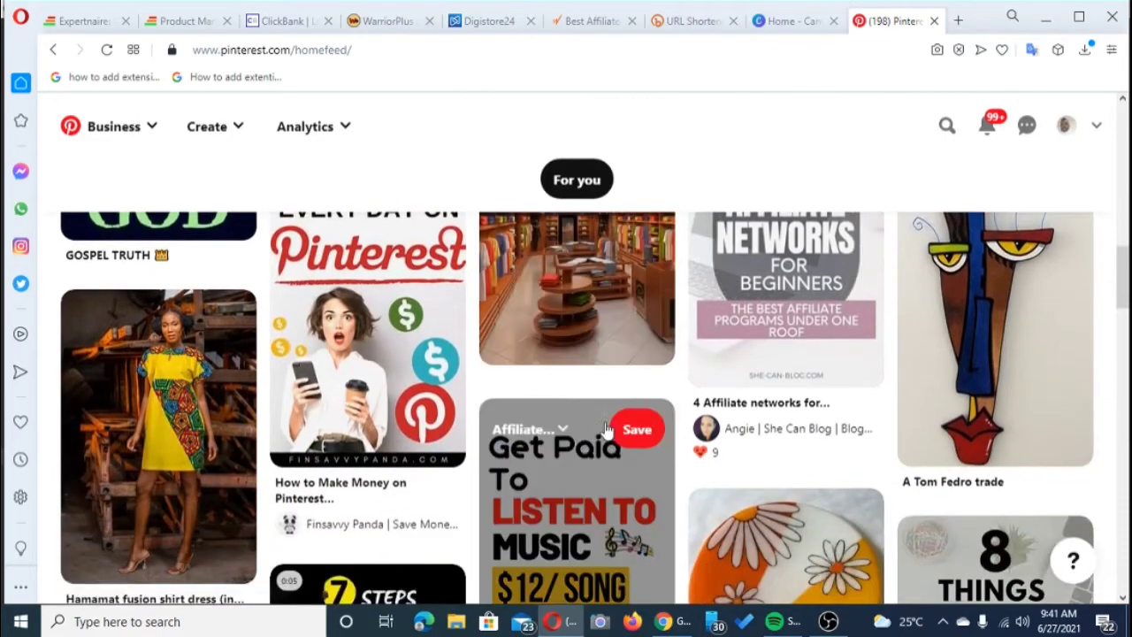
{"action": "scroll", "coordinate": [668, 439], "scroll_direction": "down", "scroll_amount": 3}
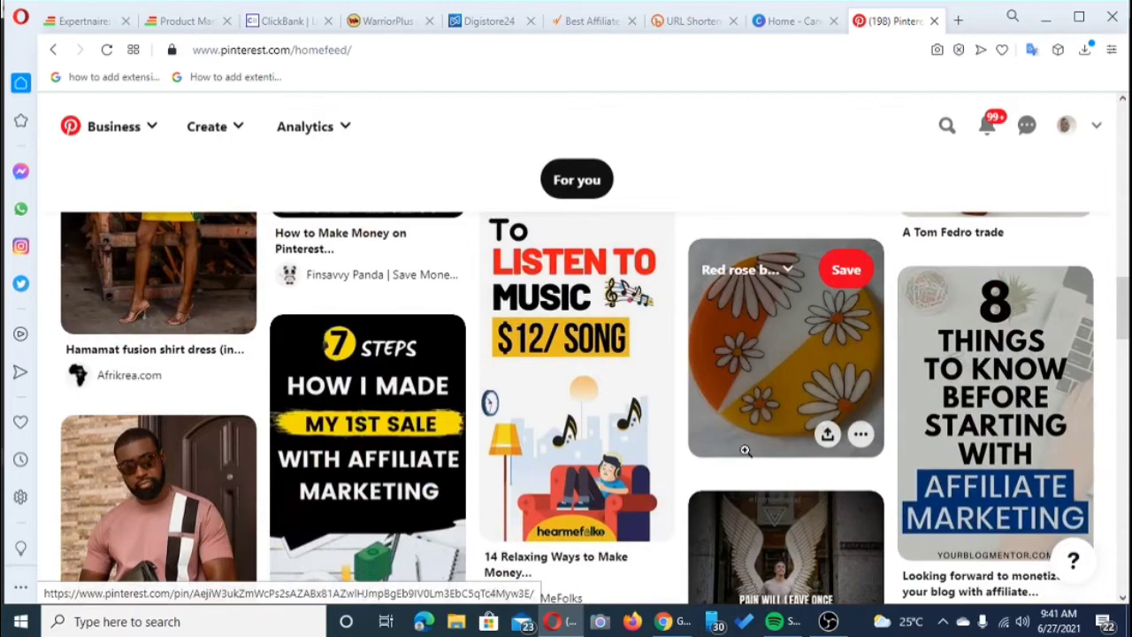
{"action": "scroll", "coordinate": [745, 451], "scroll_direction": "down", "scroll_amount": 4}
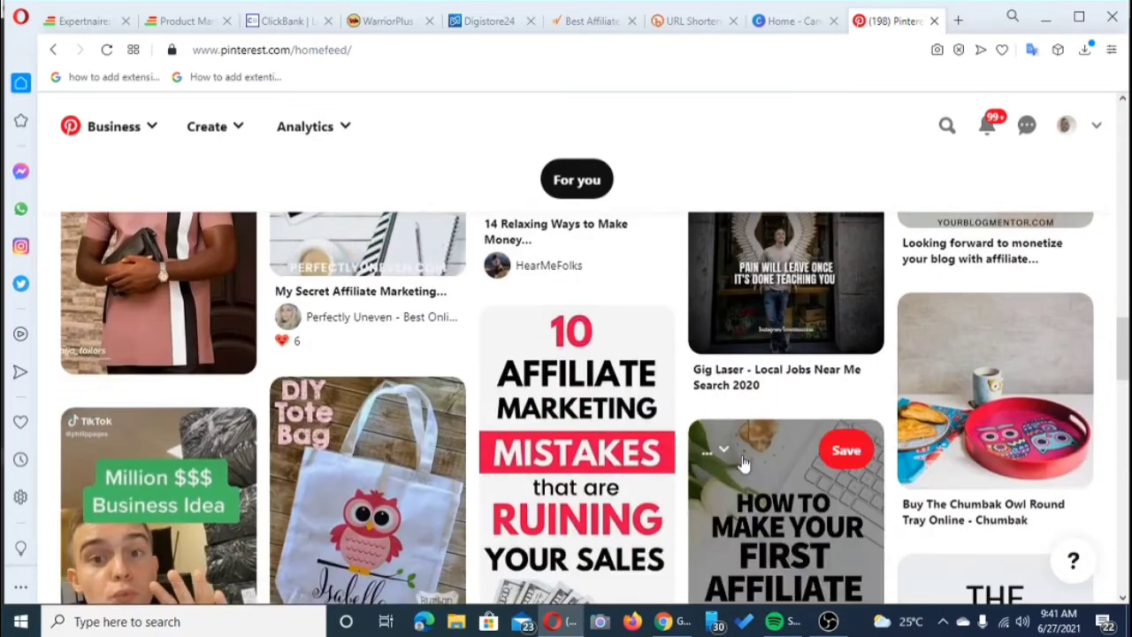
{"action": "scroll", "coordinate": [672, 464], "scroll_direction": "down", "scroll_amount": 2}
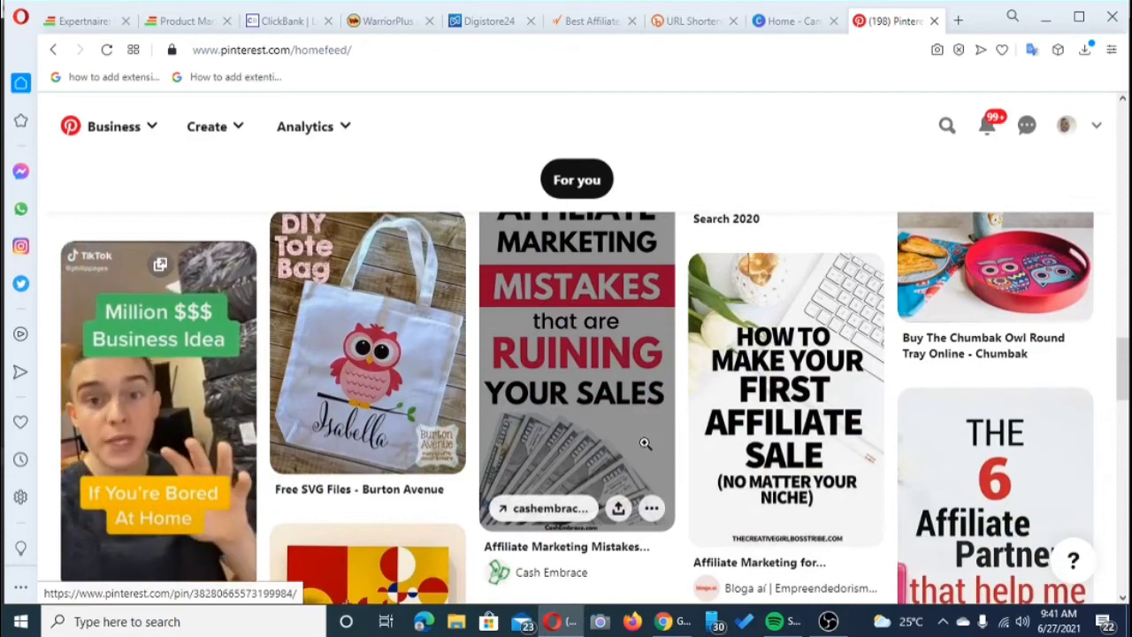
{"action": "scroll", "coordinate": [644, 443], "scroll_direction": "down", "scroll_amount": 2}
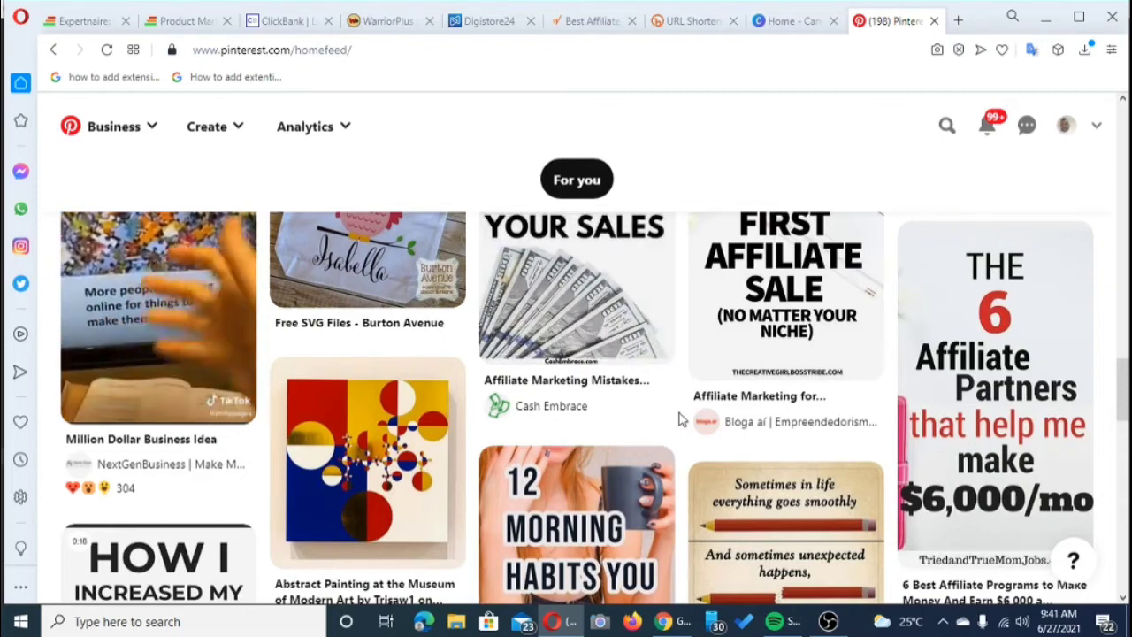
{"action": "scroll", "coordinate": [679, 413], "scroll_direction": "down", "scroll_amount": 1}
{"action": "scroll", "coordinate": [679, 417], "scroll_direction": "down", "scroll_amount": 2}
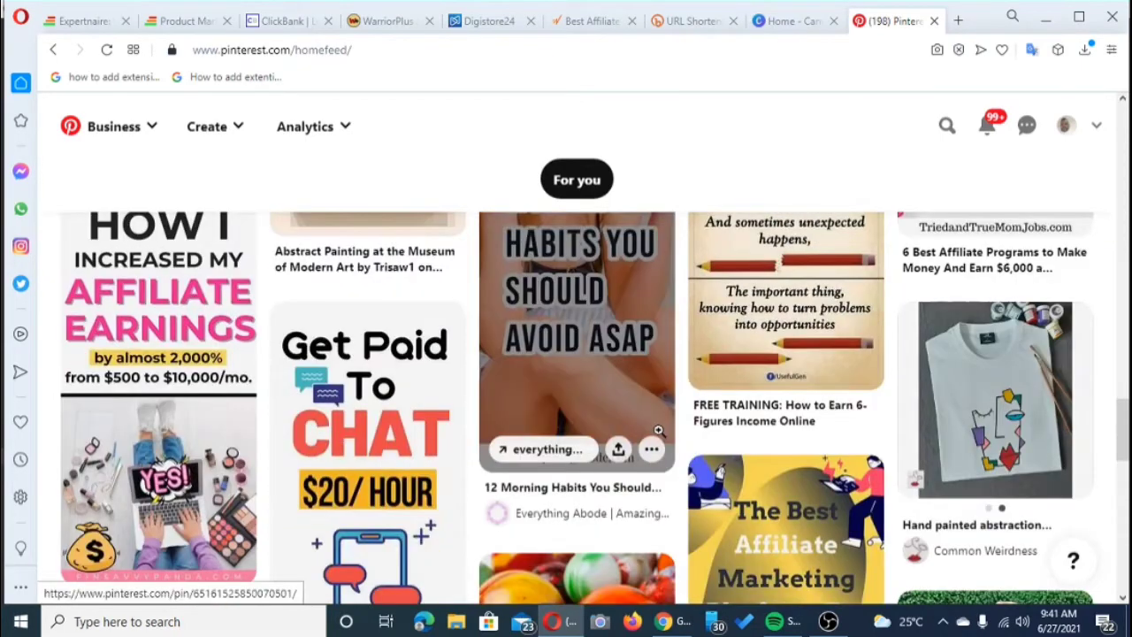
{"action": "scroll", "coordinate": [658, 433], "scroll_direction": "down", "scroll_amount": 3}
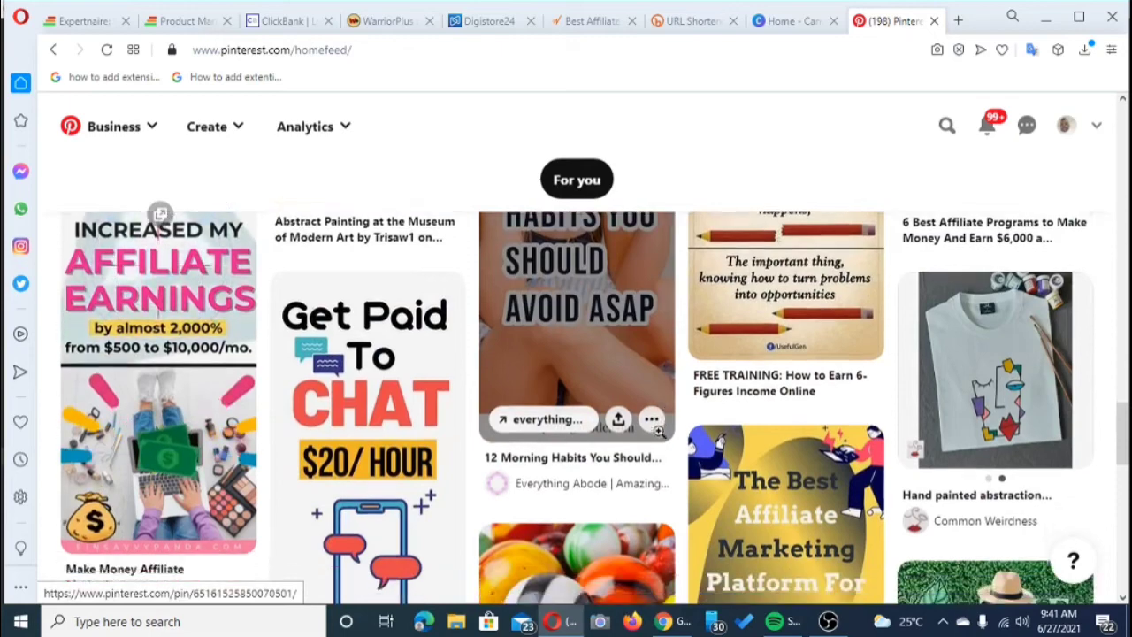
{"action": "scroll", "coordinate": [659, 439], "scroll_direction": "down", "scroll_amount": 1}
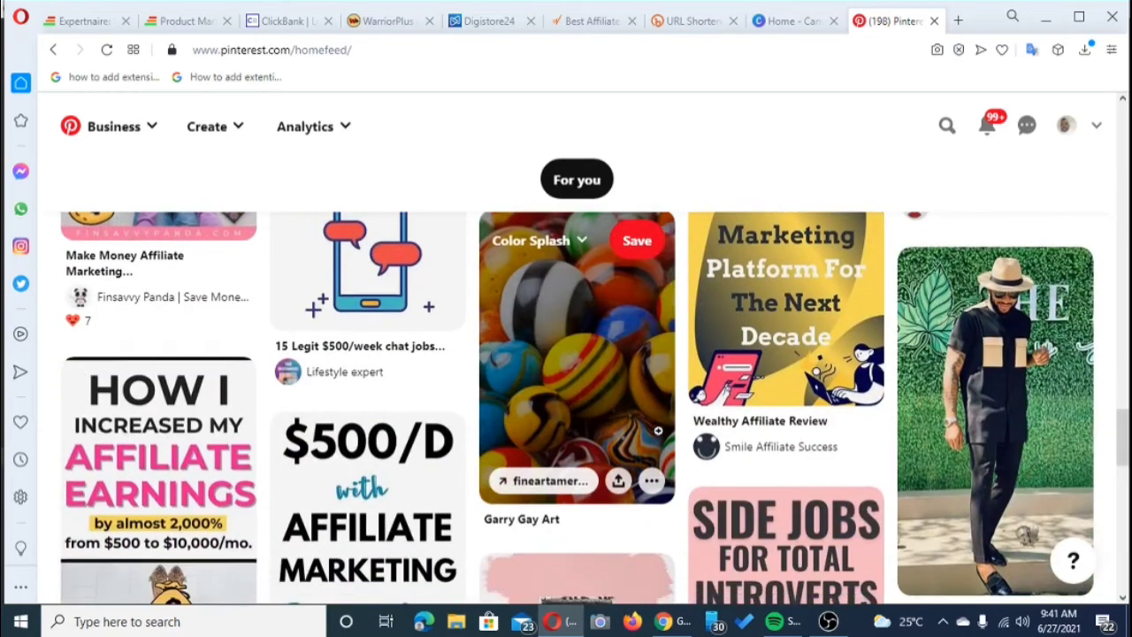
{"action": "scroll", "coordinate": [658, 431], "scroll_direction": "down", "scroll_amount": 4}
{"action": "scroll", "coordinate": [657, 431], "scroll_direction": "up", "scroll_amount": 6}
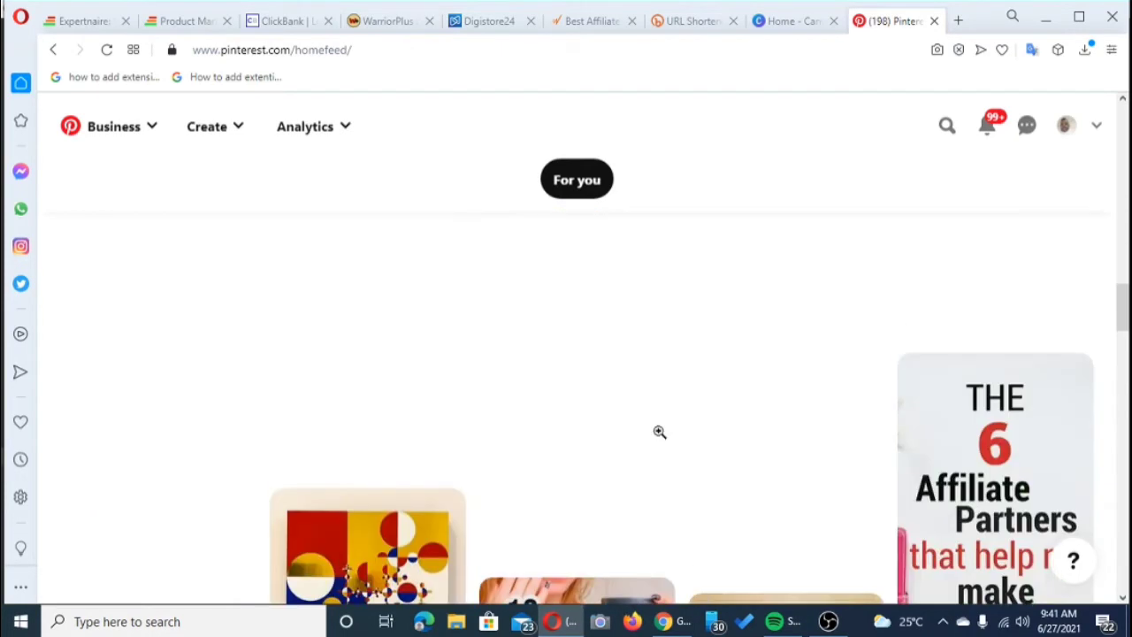
{"action": "scroll", "coordinate": [658, 431], "scroll_direction": "up", "scroll_amount": 3}
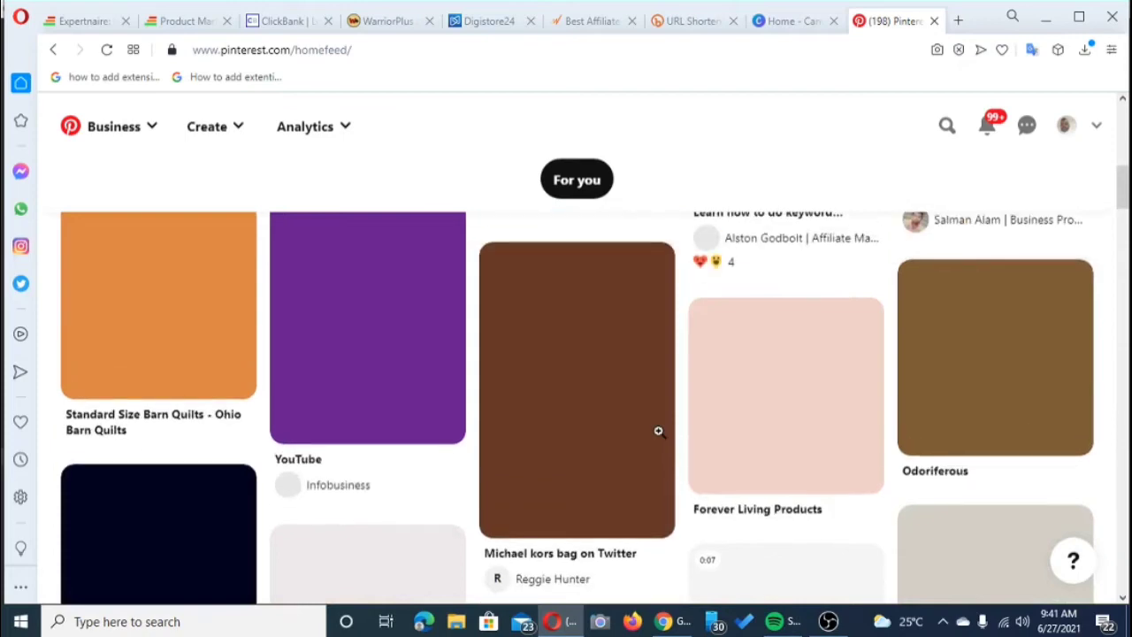
{"action": "scroll", "coordinate": [658, 431], "scroll_direction": "up", "scroll_amount": 3}
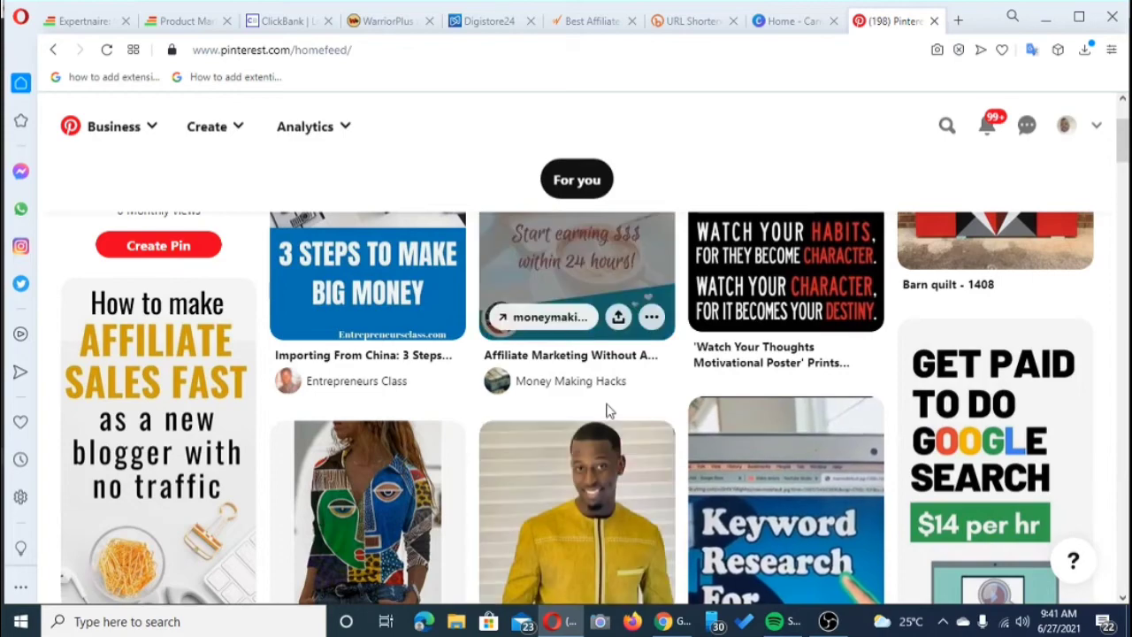
{"action": "scroll", "coordinate": [606, 406], "scroll_direction": "up", "scroll_amount": 2}
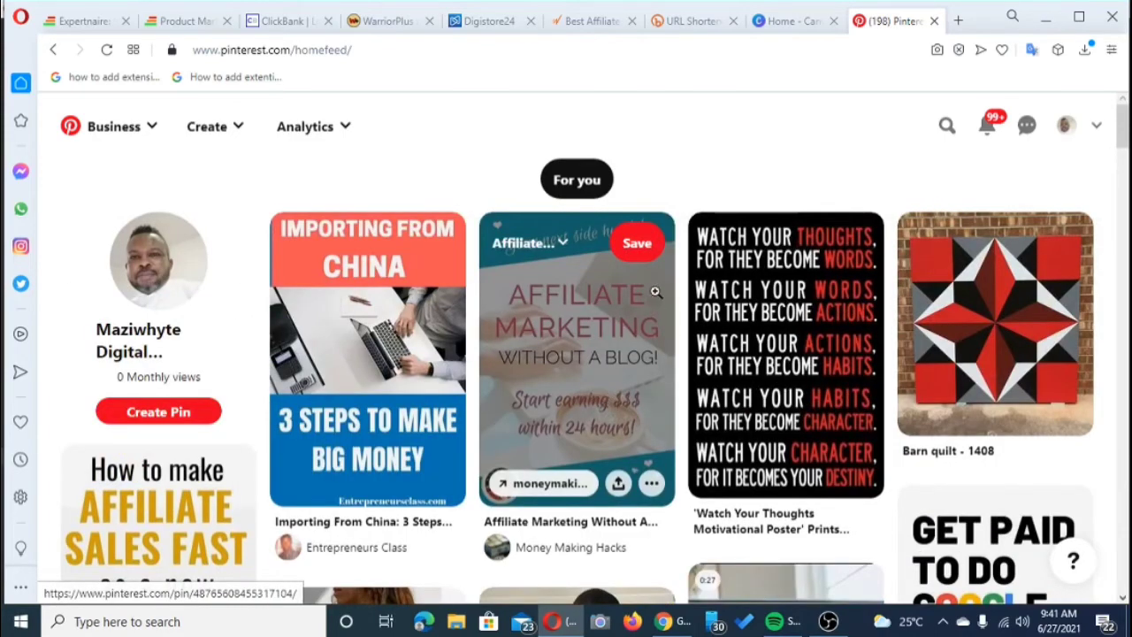
- Switch to Canva, search for pinterest pin, and look through the Pinterest Pin templates and the blank pin option
{"action": "left_click", "coordinate": [805, 28]}
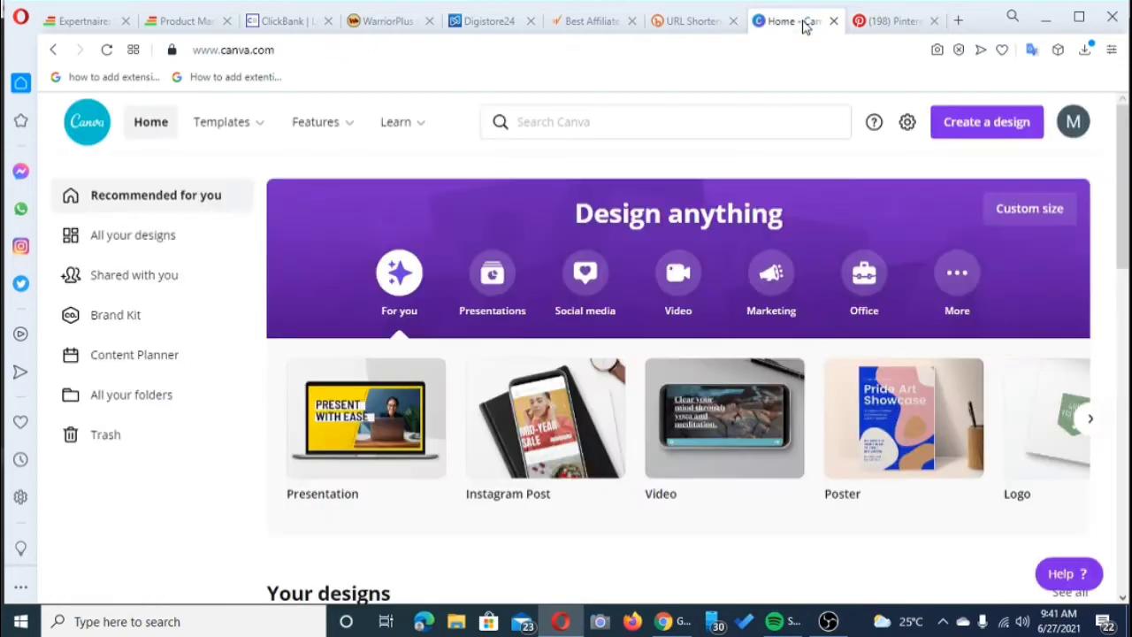
{"action": "left_click", "coordinate": [539, 124]}
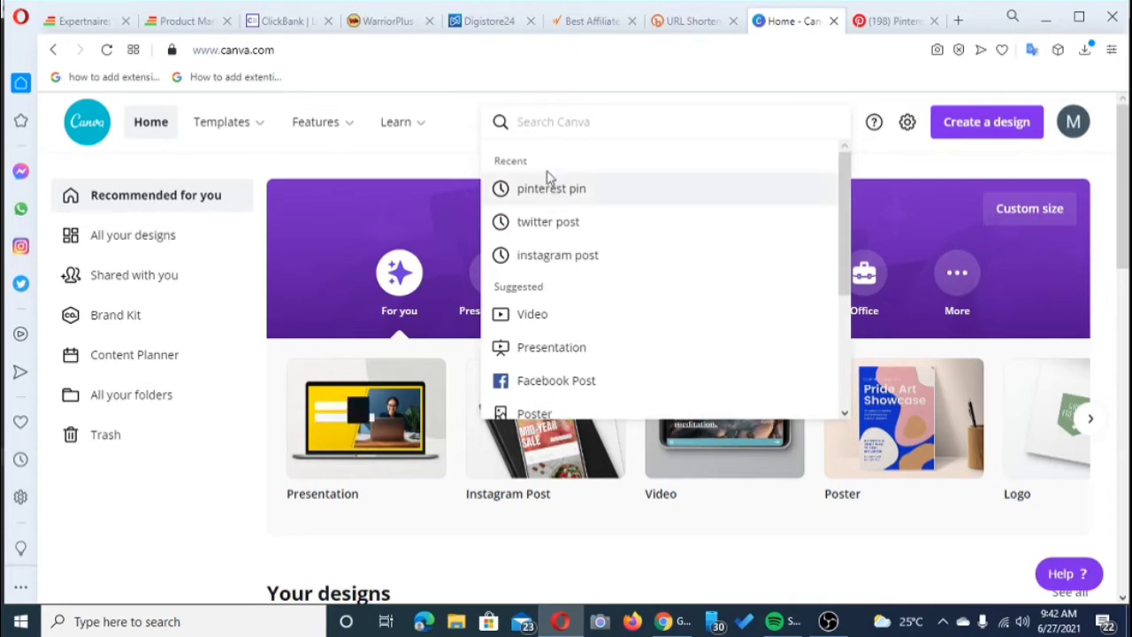
{"action": "left_click", "coordinate": [564, 190]}
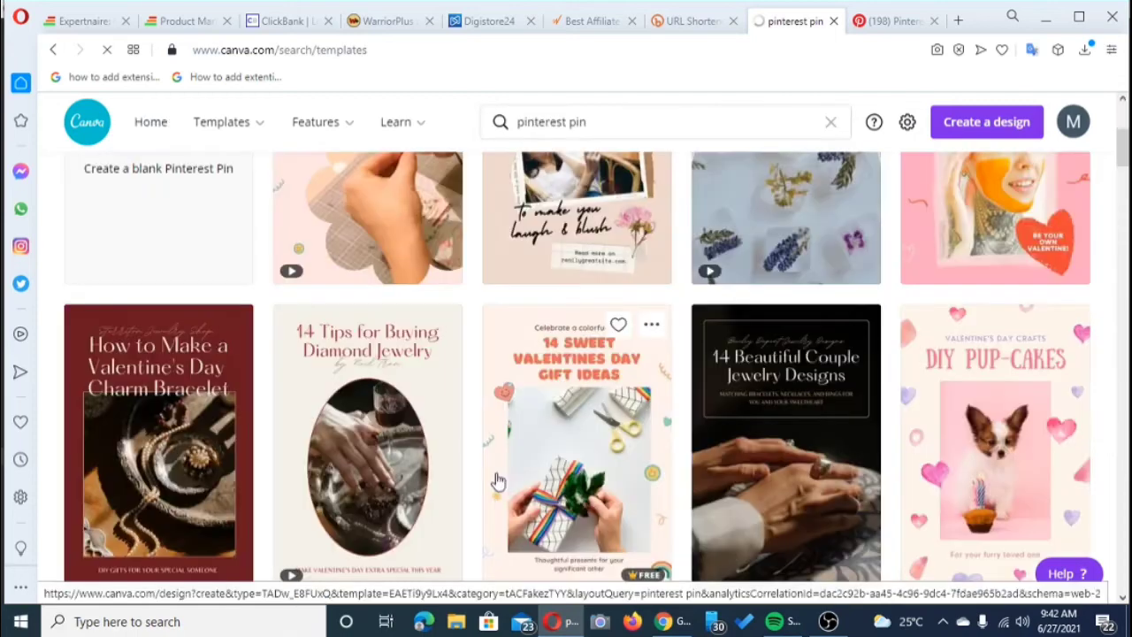
{"action": "scroll", "coordinate": [498, 479], "scroll_direction": "down", "scroll_amount": 3}
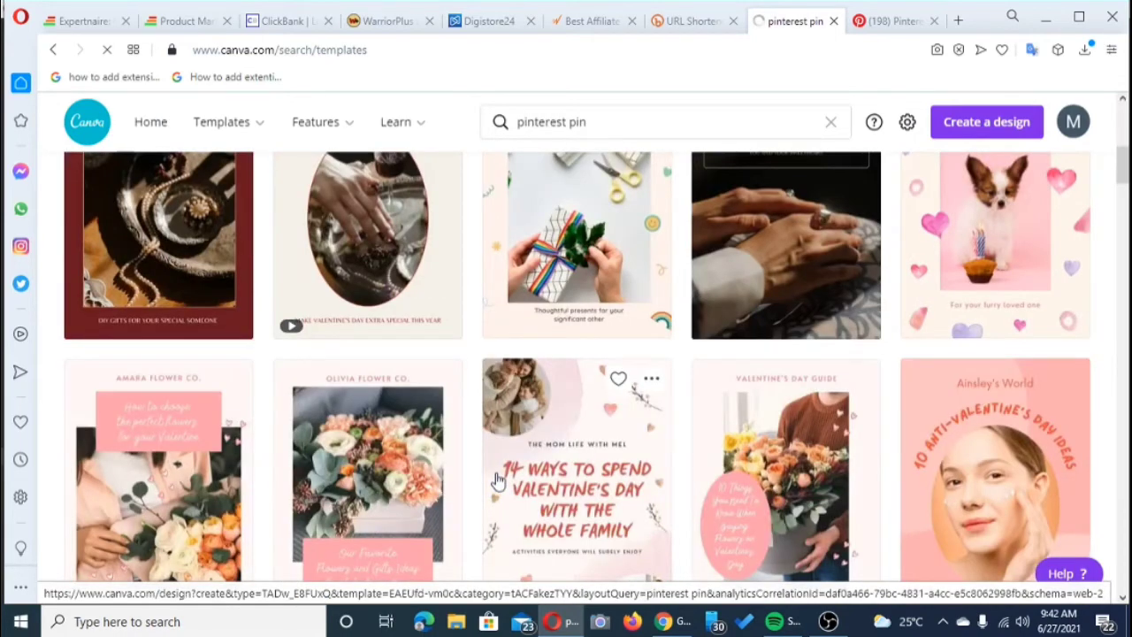
{"action": "scroll", "coordinate": [494, 487], "scroll_direction": "down", "scroll_amount": 5}
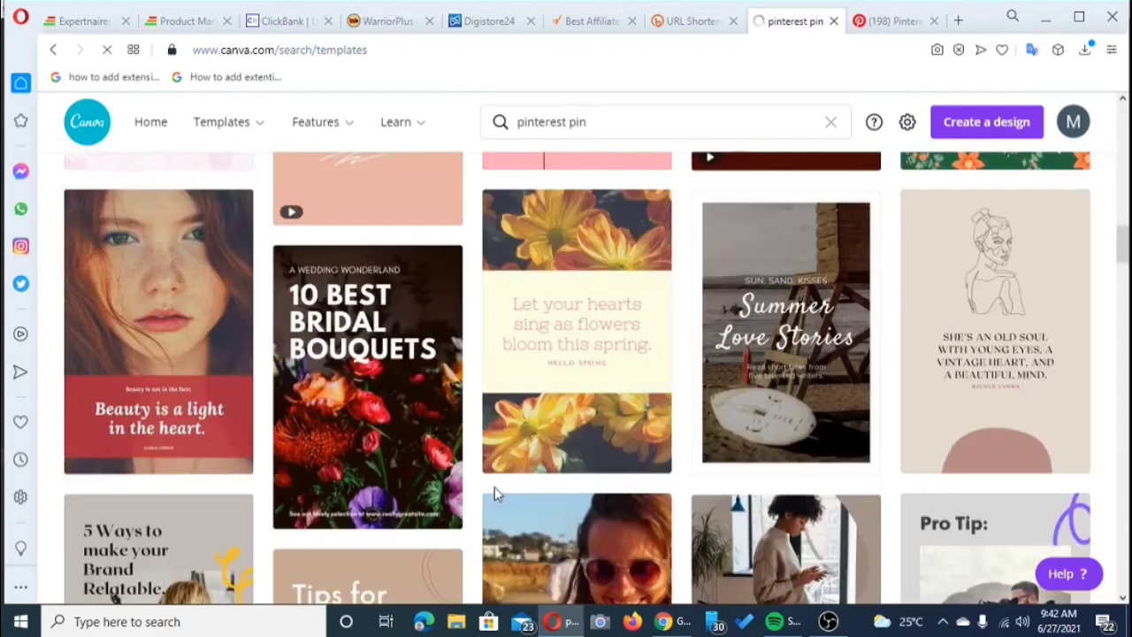
{"action": "scroll", "coordinate": [494, 486], "scroll_direction": "down", "scroll_amount": 4}
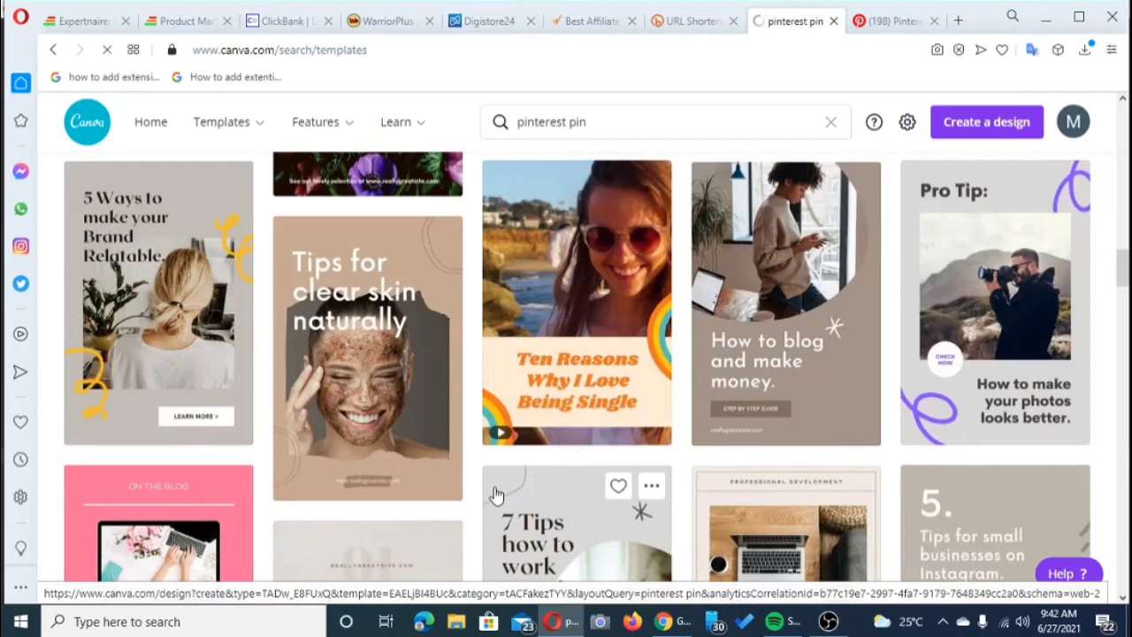
{"action": "scroll", "coordinate": [496, 495], "scroll_direction": "up", "scroll_amount": 5}
{"action": "scroll", "coordinate": [496, 495], "scroll_direction": "up", "scroll_amount": 4}
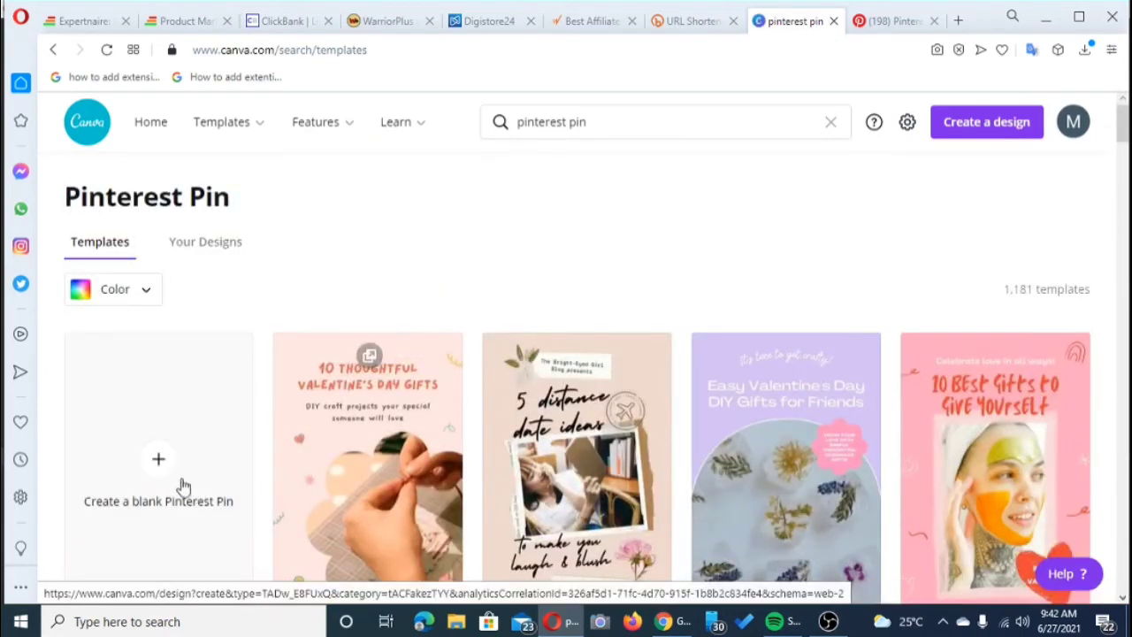
{"action": "scroll", "coordinate": [271, 462], "scroll_direction": "down", "scroll_amount": 2}
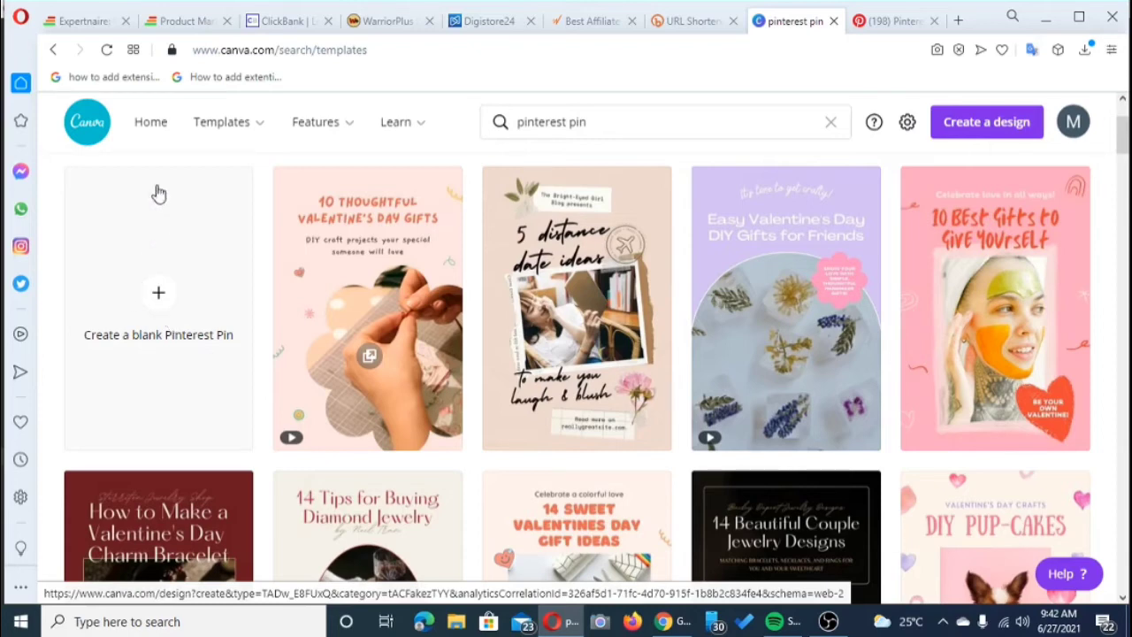
- Return to the Canva home page and open the existing HOW TO MAKE EXTRA $2000 design from the recent designs
{"action": "left_click", "coordinate": [152, 129]}
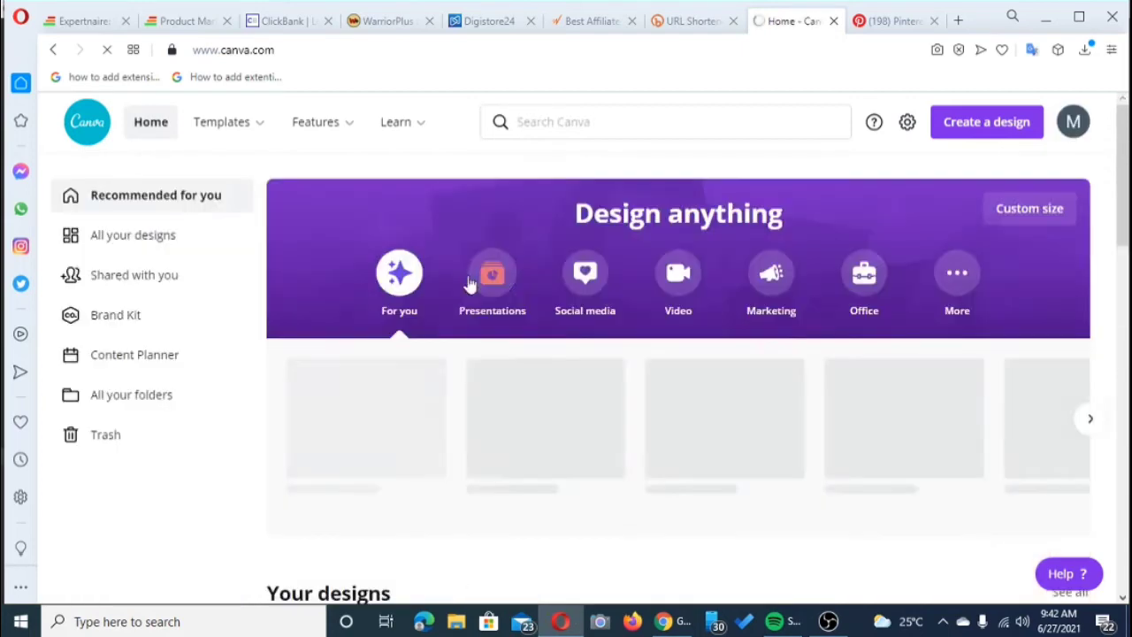
{"action": "scroll", "coordinate": [461, 307], "scroll_direction": "down", "scroll_amount": 4}
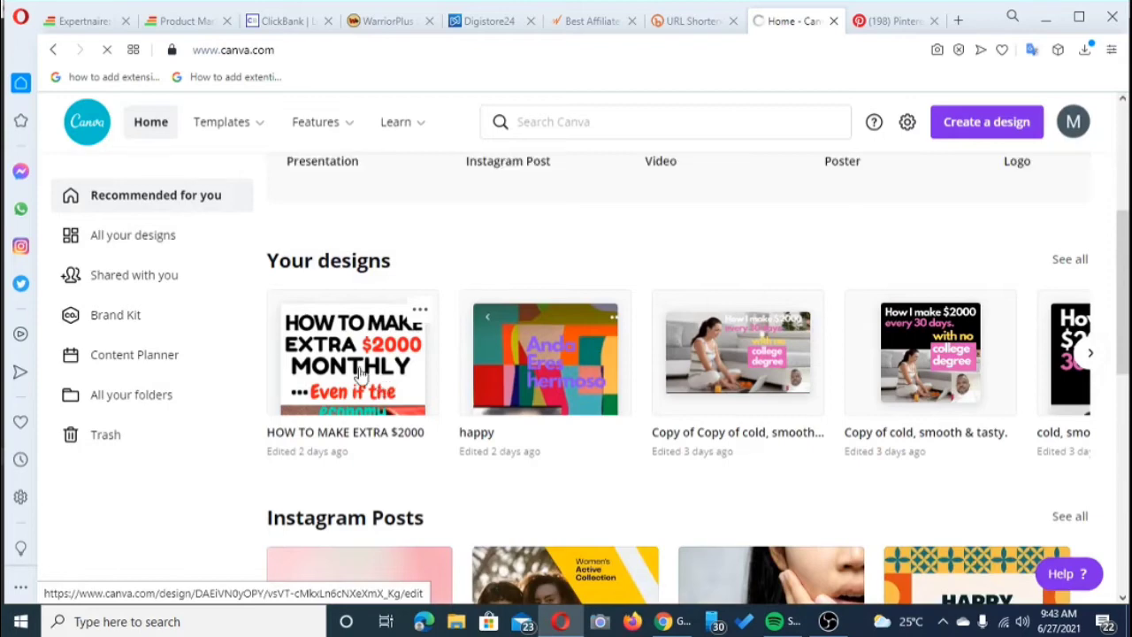
{"action": "left_click", "coordinate": [360, 375]}
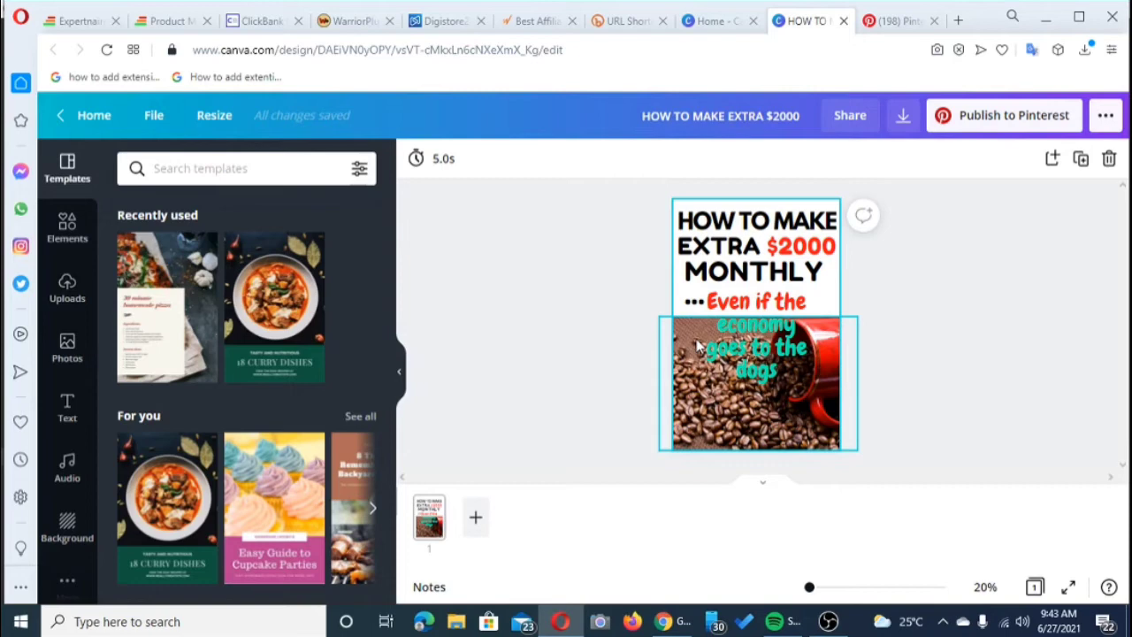
- Switch to Pinterest and examine the home feed for how affiliate marketing and money-making pins present their headlines and images
{"action": "left_click", "coordinate": [897, 21]}
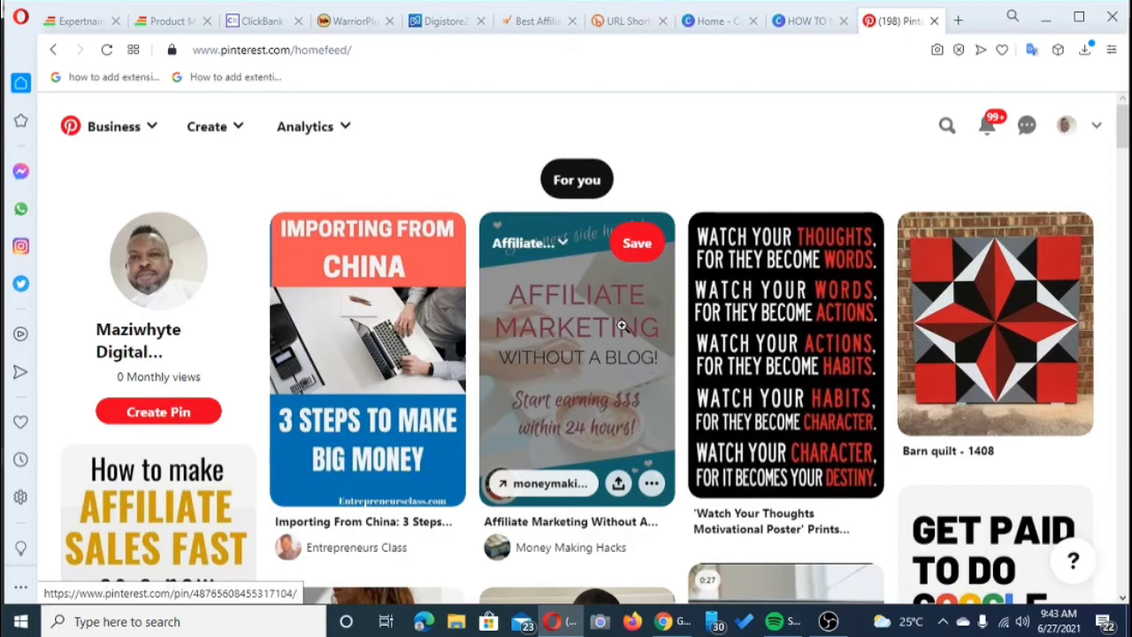
{"action": "scroll", "coordinate": [621, 326], "scroll_direction": "down", "scroll_amount": 3}
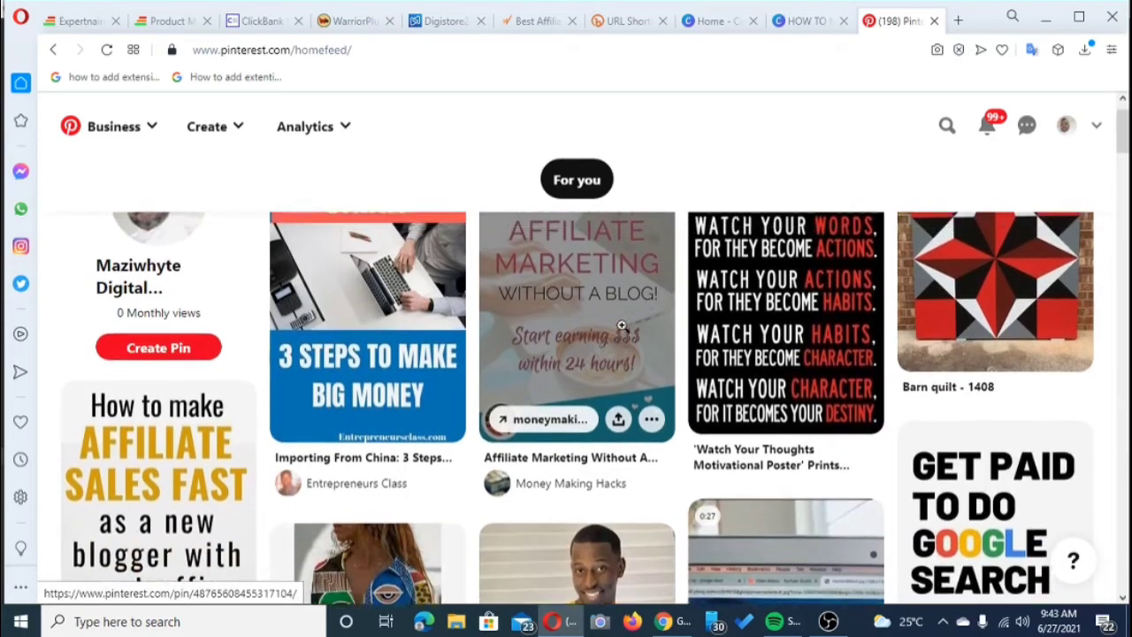
{"action": "scroll", "coordinate": [622, 327], "scroll_direction": "up", "scroll_amount": 3}
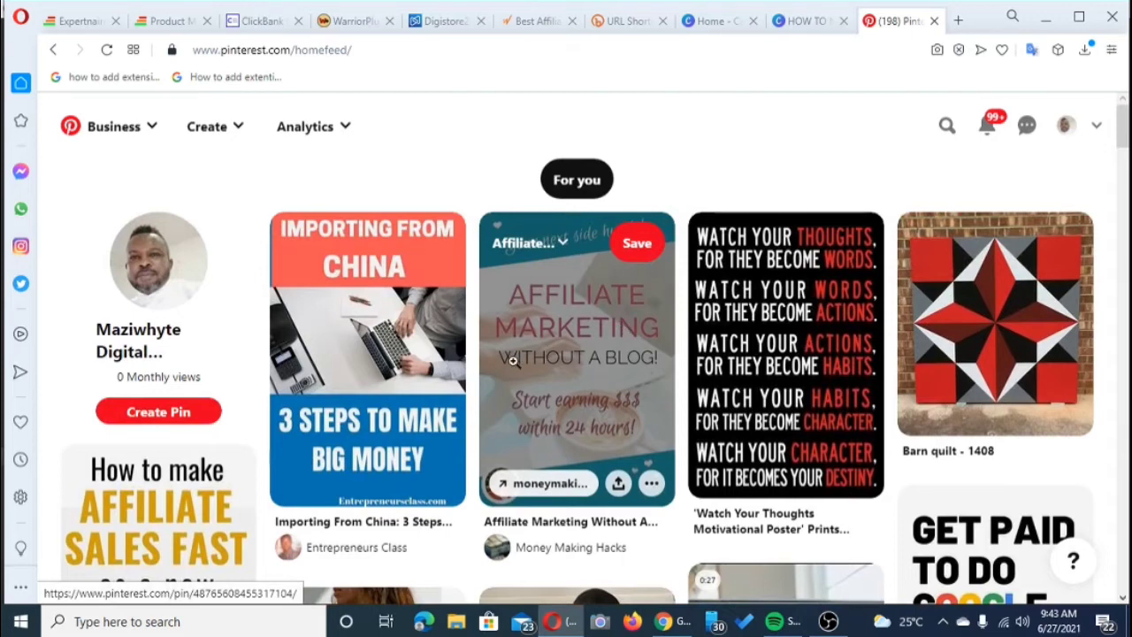
{"action": "scroll", "coordinate": [511, 360], "scroll_direction": "down", "scroll_amount": 1}
{"action": "scroll", "coordinate": [512, 360], "scroll_direction": "up", "scroll_amount": 1}
{"action": "scroll", "coordinate": [512, 360], "scroll_direction": "down", "scroll_amount": 5}
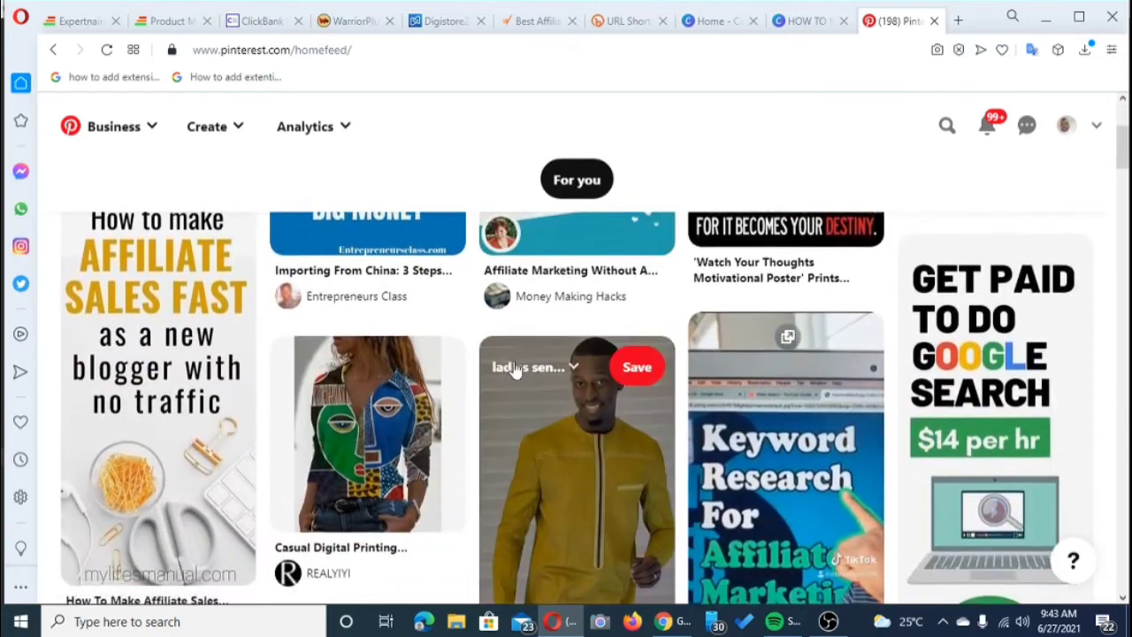
{"action": "scroll", "coordinate": [462, 358], "scroll_direction": "up", "scroll_amount": 5}
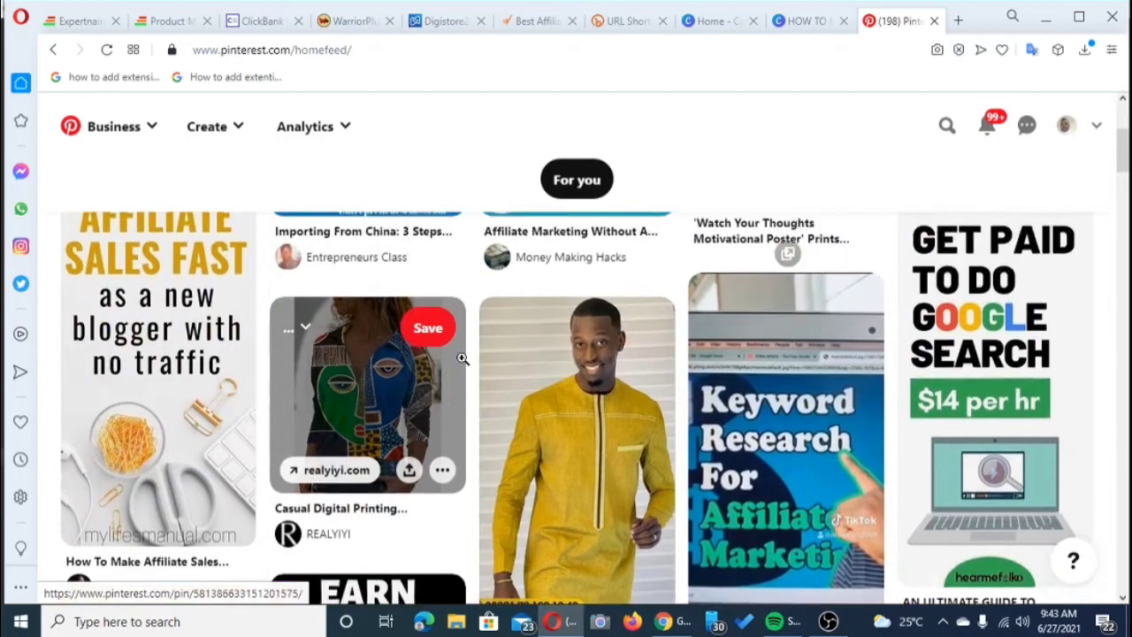
{"action": "mouse_move", "coordinate": [462, 358]}
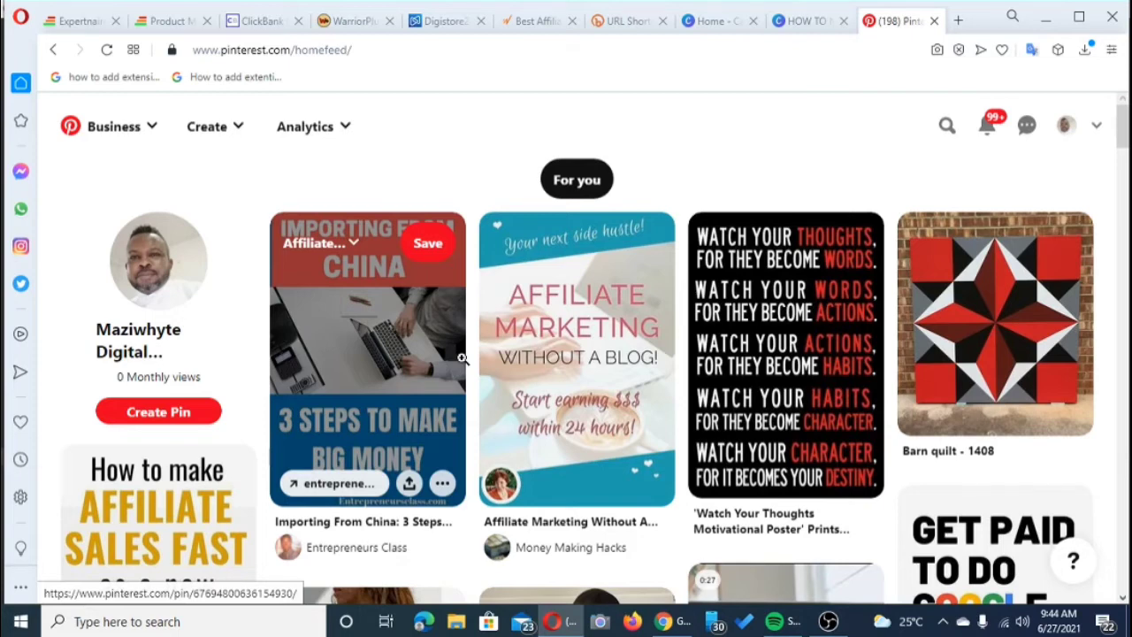
- Start creating a new pin on Pinterest and look over the empty pin form
{"action": "left_click", "coordinate": [154, 131]}
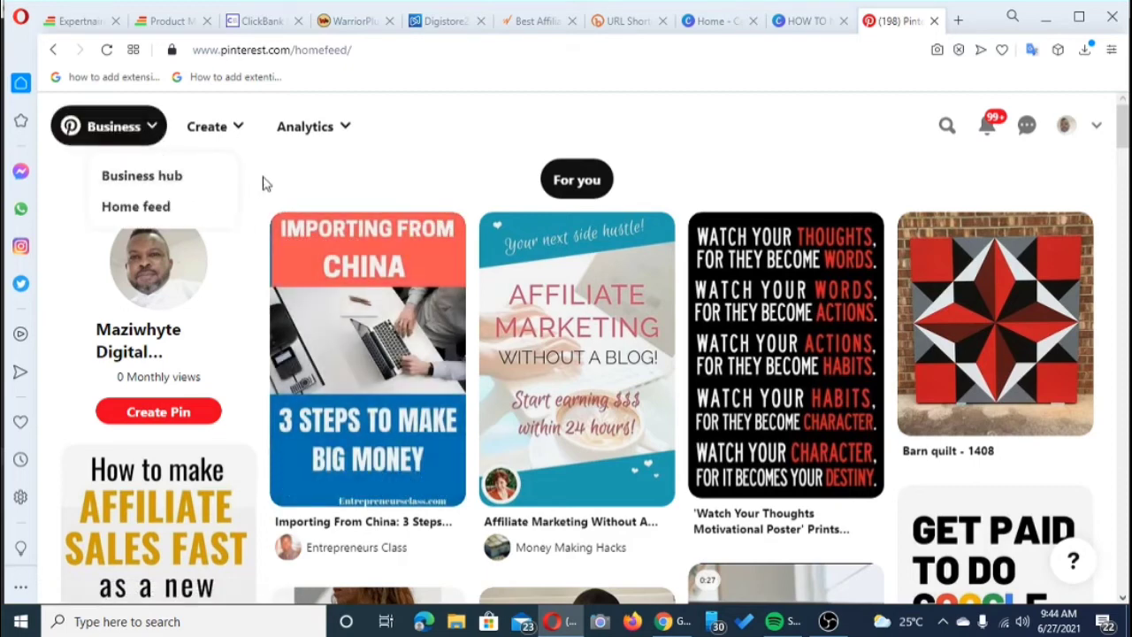
{"action": "left_click", "coordinate": [246, 152]}
{"action": "left_click", "coordinate": [235, 129]}
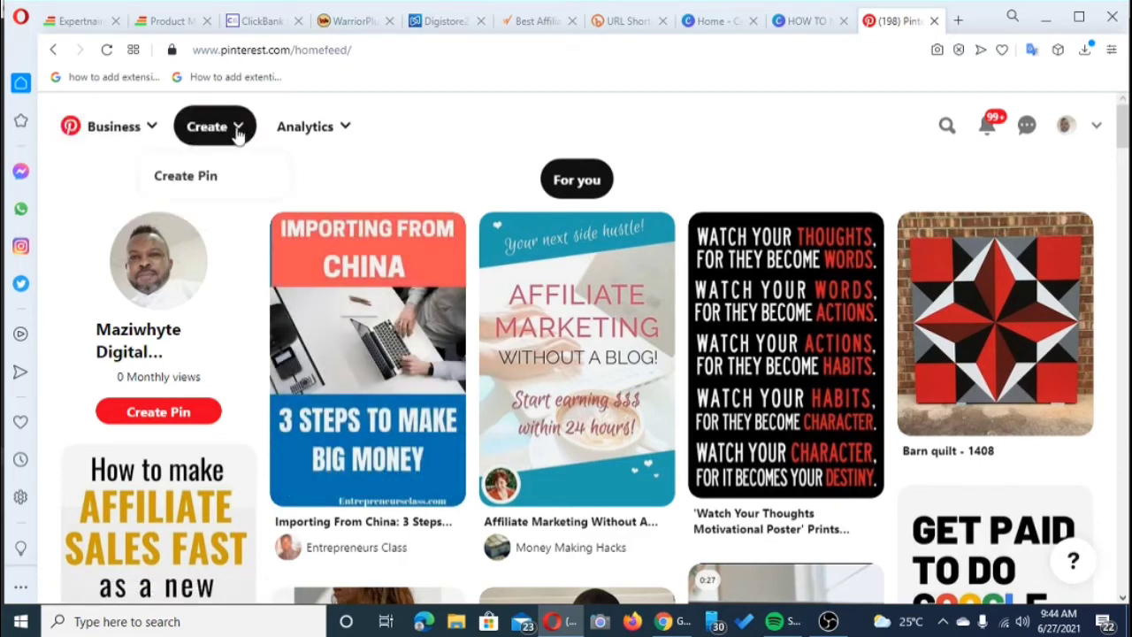
{"action": "left_click", "coordinate": [207, 178]}
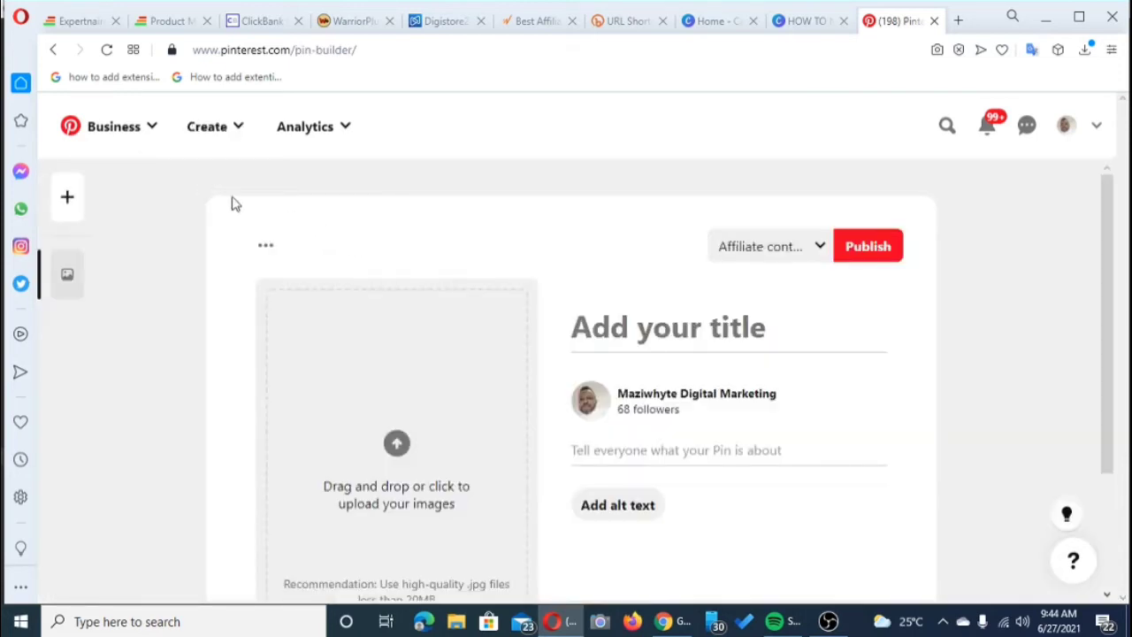
{"action": "scroll", "coordinate": [598, 357], "scroll_direction": "down", "scroll_amount": 2}
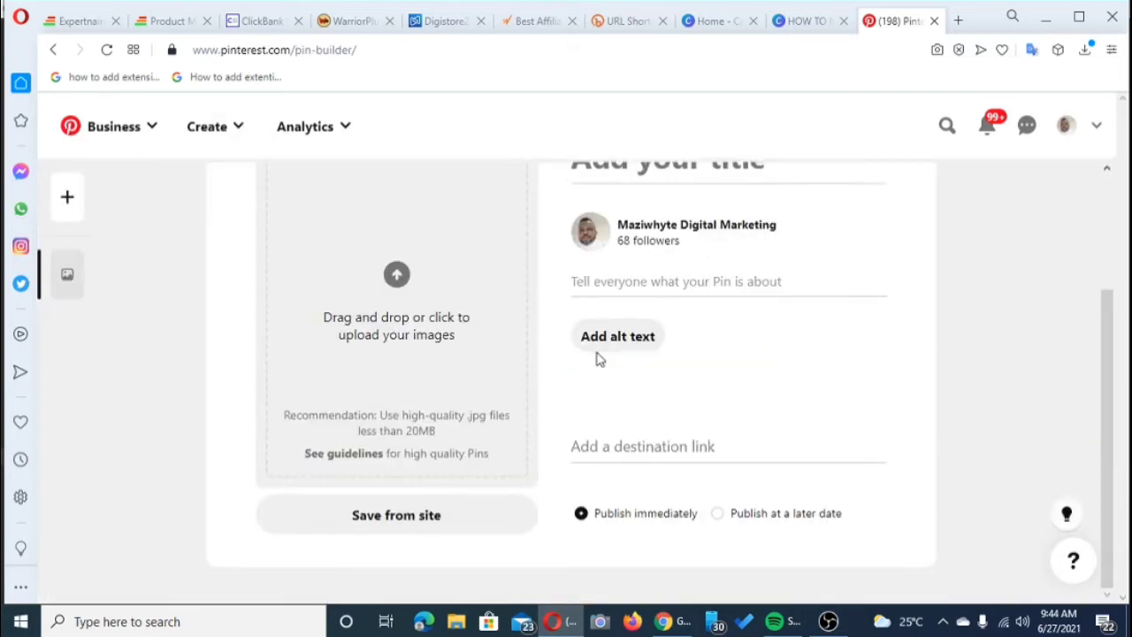
{"action": "scroll", "coordinate": [599, 356], "scroll_direction": "up", "scroll_amount": 2}
{"action": "scroll", "coordinate": [430, 450], "scroll_direction": "down", "scroll_amount": 1}
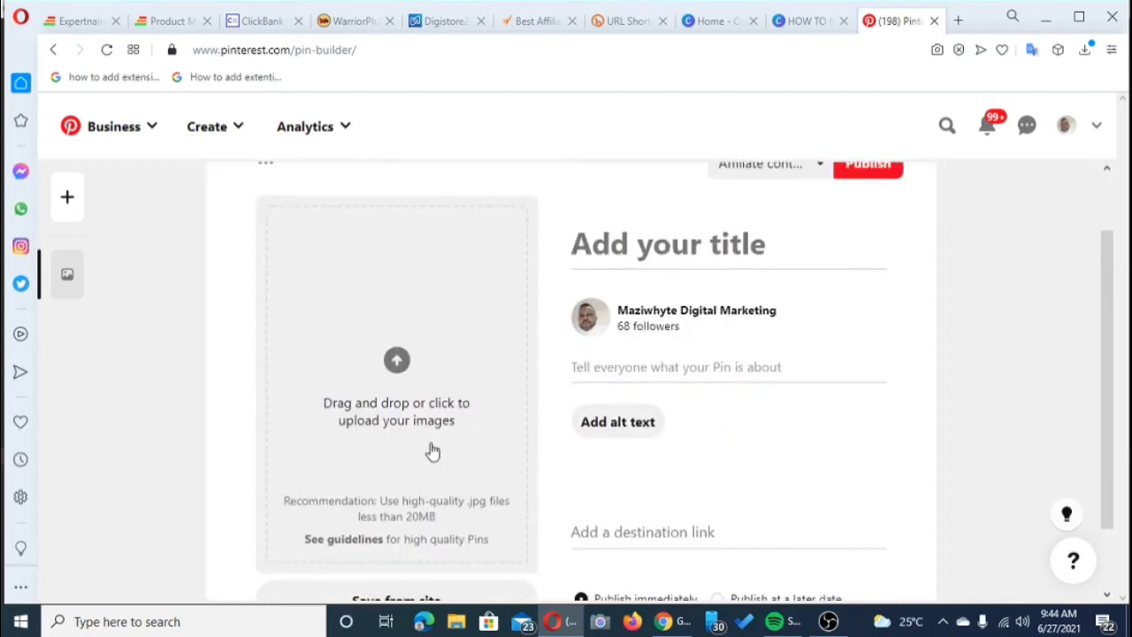
- Upload the downloaded HOW TO MAKE EXTRA PNG as the pin's image and review the form around it
{"action": "left_click", "coordinate": [398, 366]}
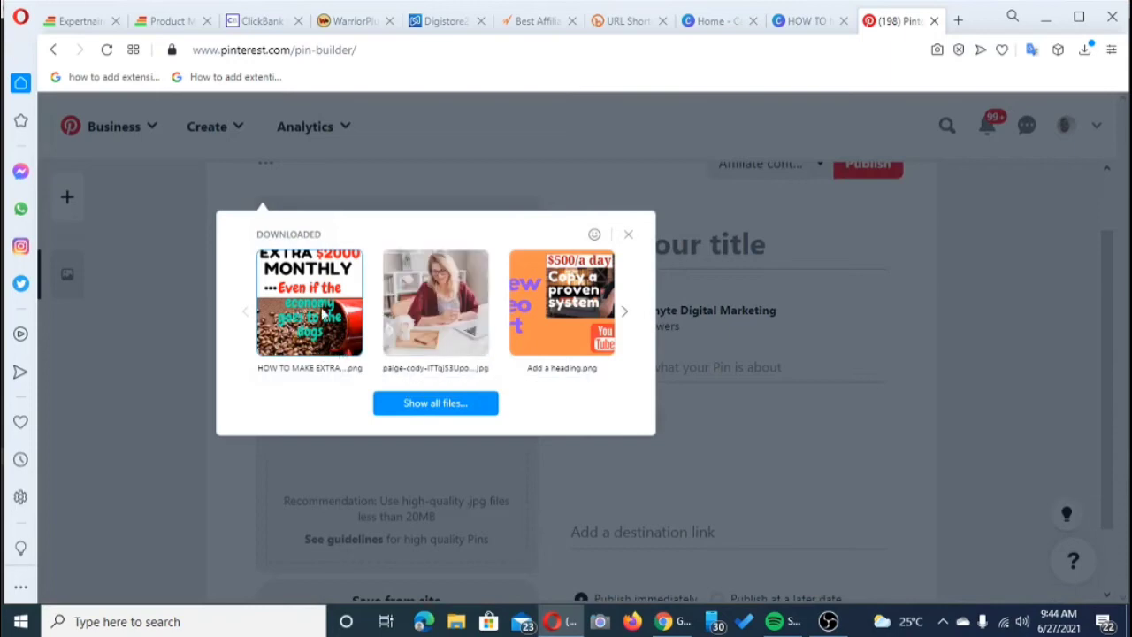
{"action": "left_click", "coordinate": [314, 310]}
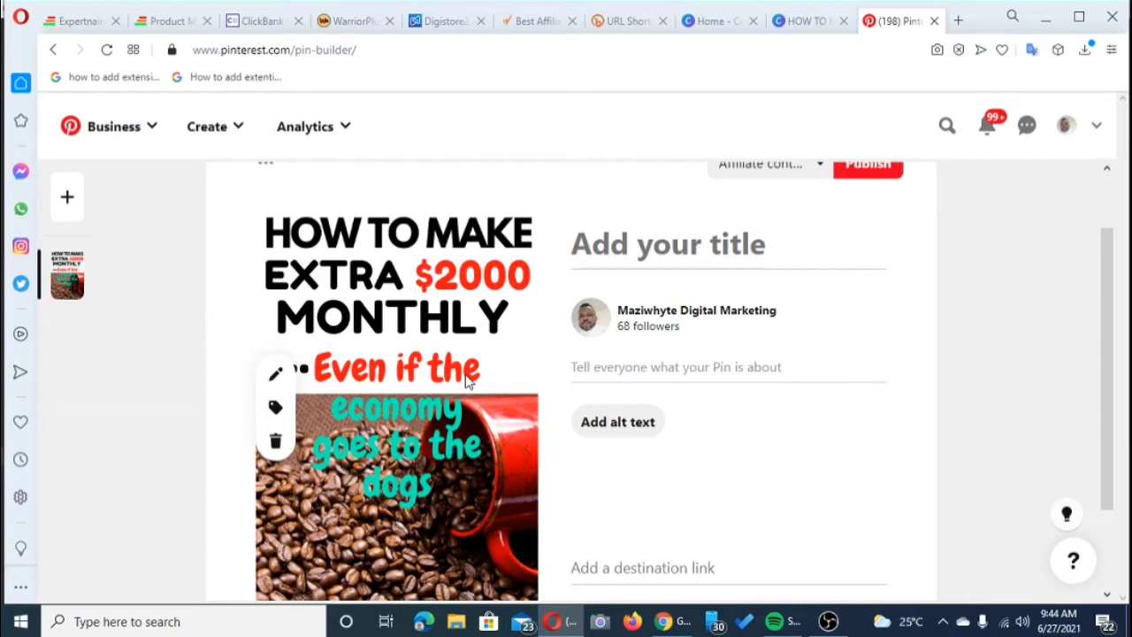
{"action": "scroll", "coordinate": [468, 380], "scroll_direction": "down", "scroll_amount": 1}
{"action": "scroll", "coordinate": [469, 381], "scroll_direction": "up", "scroll_amount": 2}
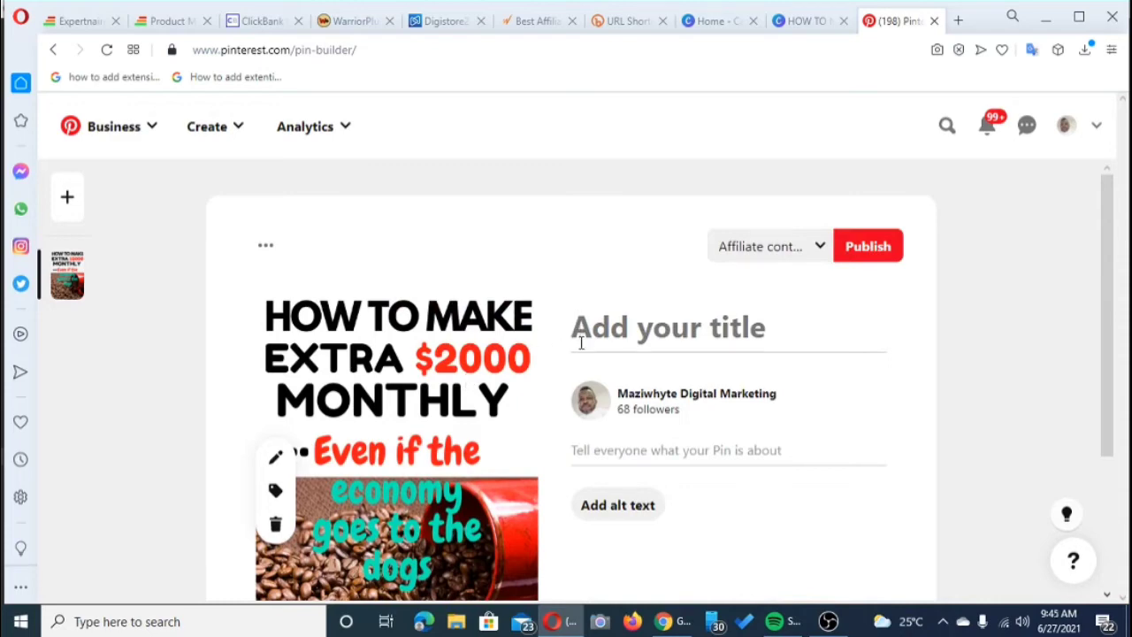
{"action": "scroll", "coordinate": [565, 361], "scroll_direction": "down", "scroll_amount": 2}
{"action": "scroll", "coordinate": [566, 361], "scroll_direction": "up", "scroll_amount": 2}
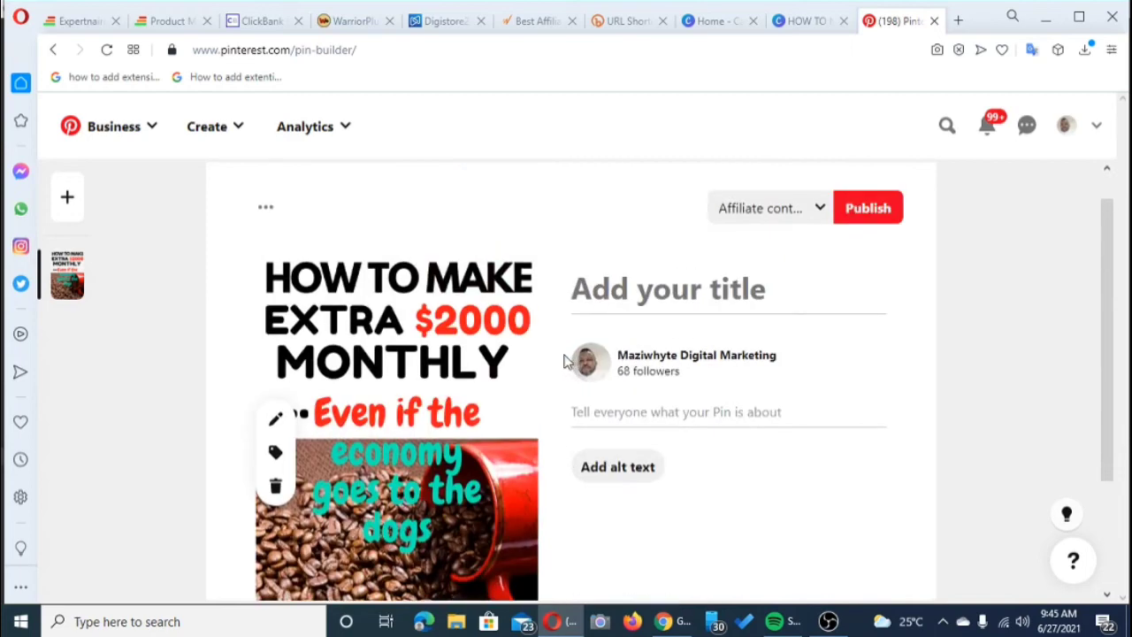
{"action": "scroll", "coordinate": [520, 376], "scroll_direction": "down", "scroll_amount": 1}
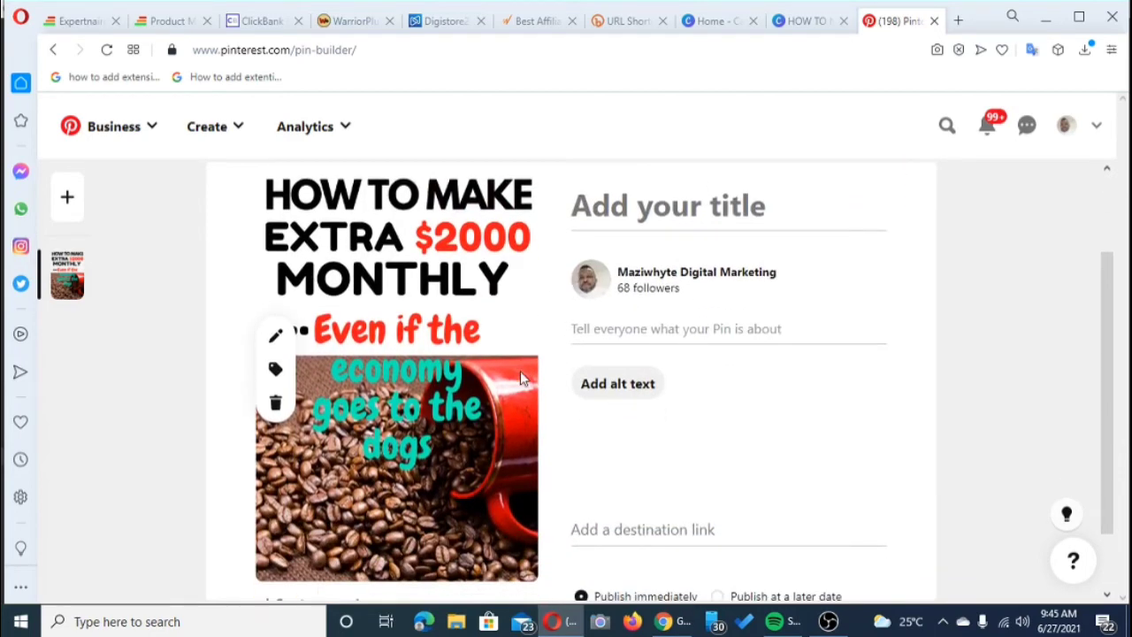
{"action": "scroll", "coordinate": [420, 351], "scroll_direction": "up", "scroll_amount": 1}
{"action": "scroll", "coordinate": [420, 351], "scroll_direction": "down", "scroll_amount": 1}
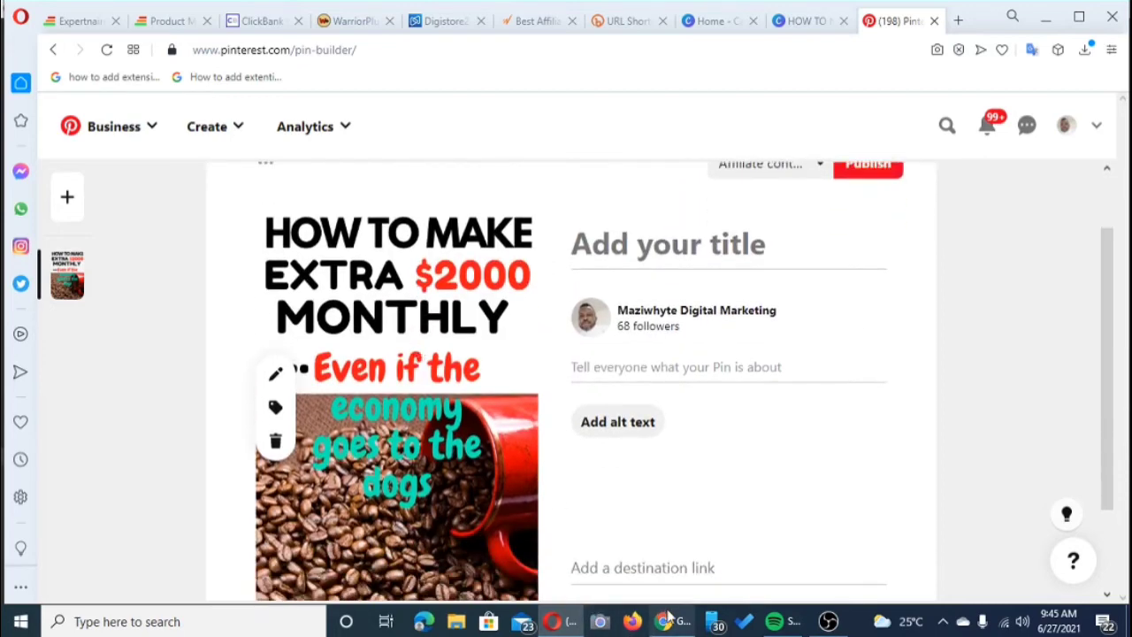
- Switch to Google Keep and copy the note title "AFFILIATE MARKETING TRAINING: BEST STEP BY STEP GUIDE TO MAKE $10,000 MONTHLY. WITHOUT A BLOG"
{"action": "left_click", "coordinate": [666, 618]}
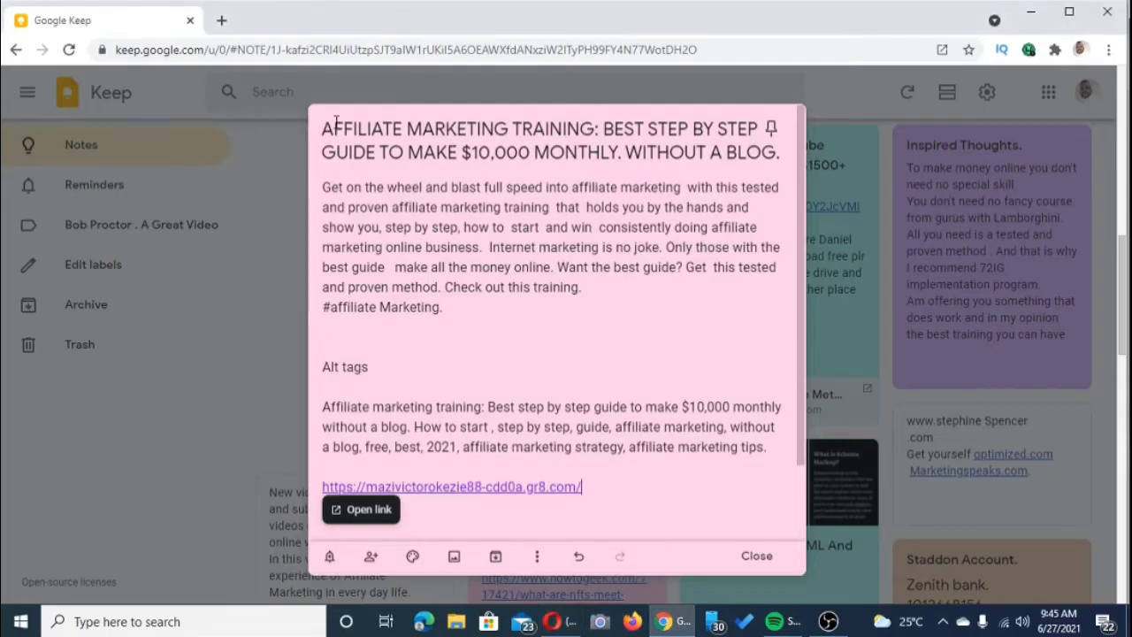
{"action": "left_click_drag", "start_coordinate": [322, 129], "coordinate": [775, 152]}
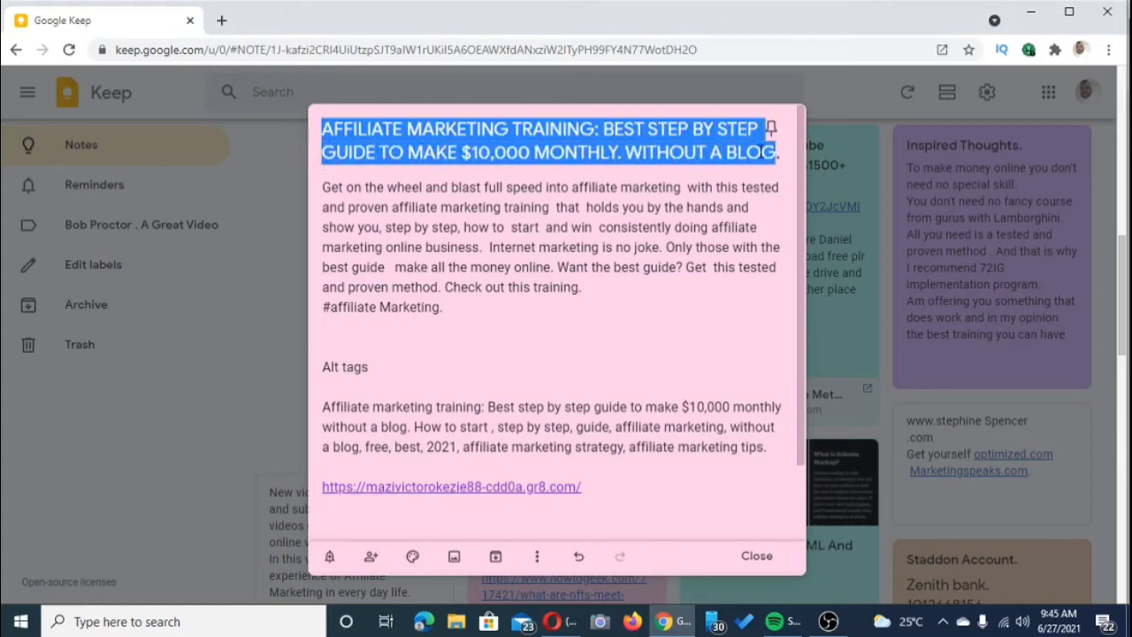
{"action": "right_click", "coordinate": [727, 159]}
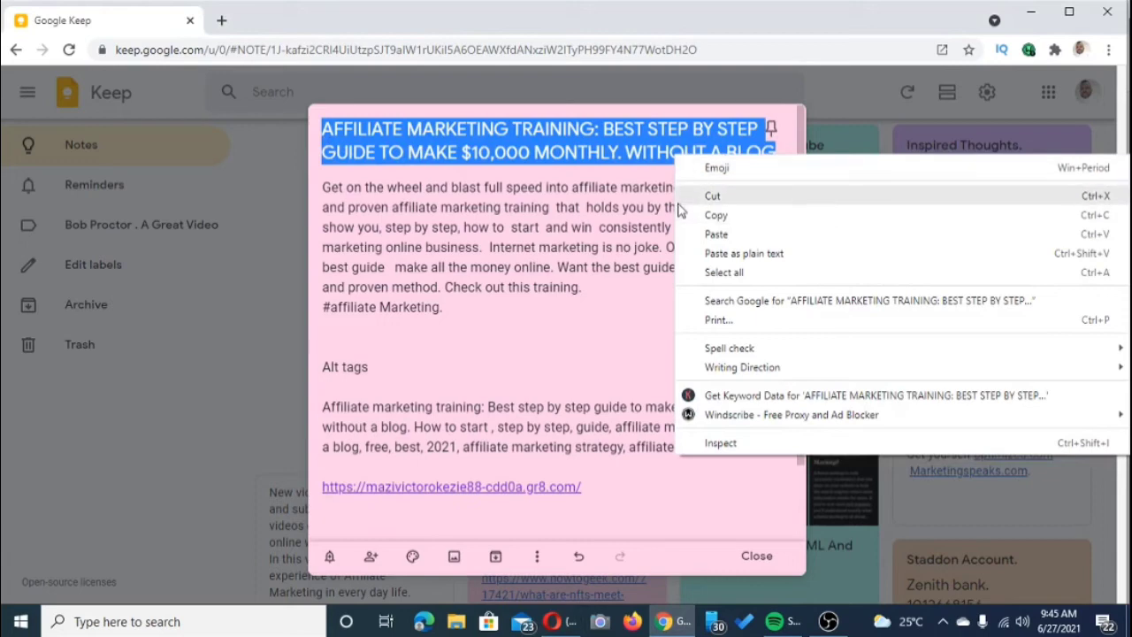
{"action": "left_click", "coordinate": [724, 214]}
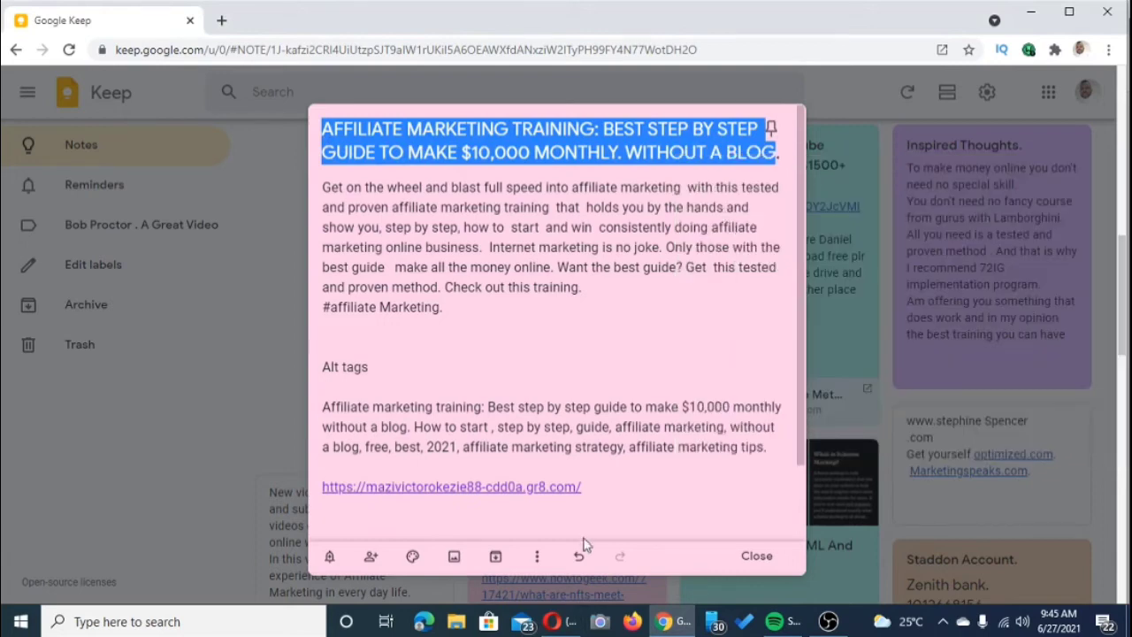
- Return to the Pinterest pin form and paste the copied affiliate marketing training headline as the pin's title
{"action": "left_click", "coordinate": [555, 625]}
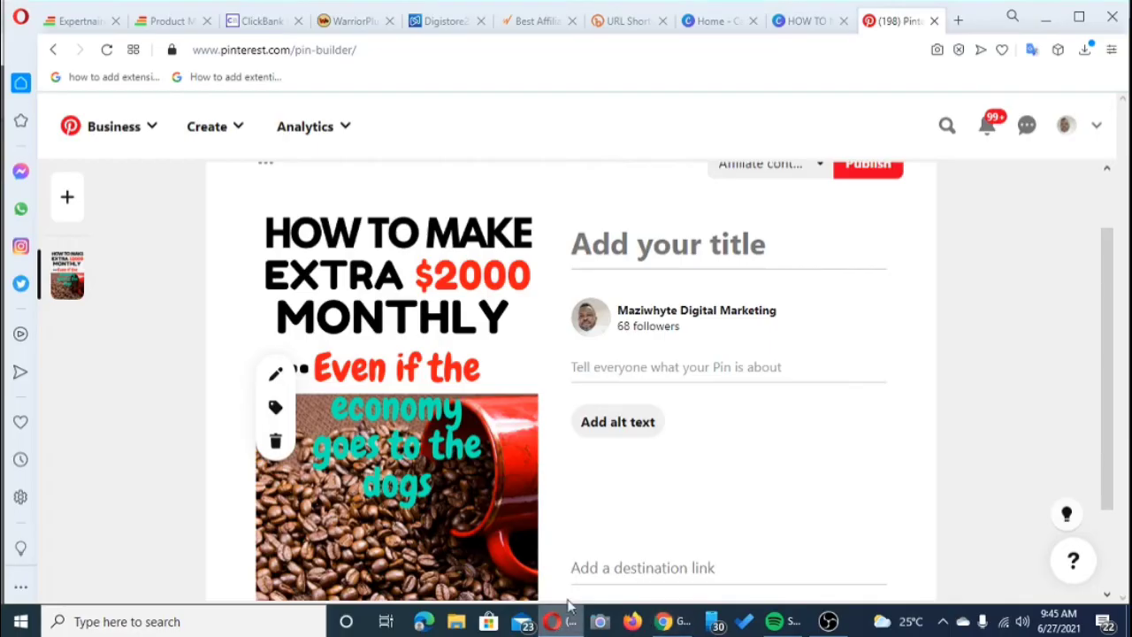
{"action": "left_click", "coordinate": [590, 248]}
{"action": "right_click", "coordinate": [590, 247]}
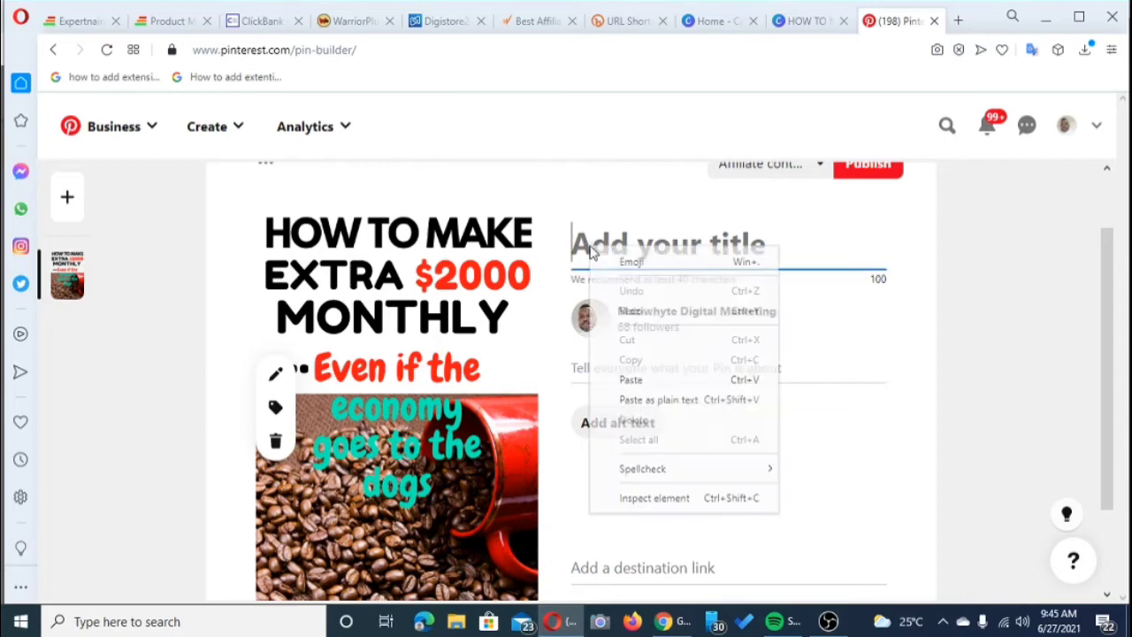
{"action": "left_click", "coordinate": [633, 381]}
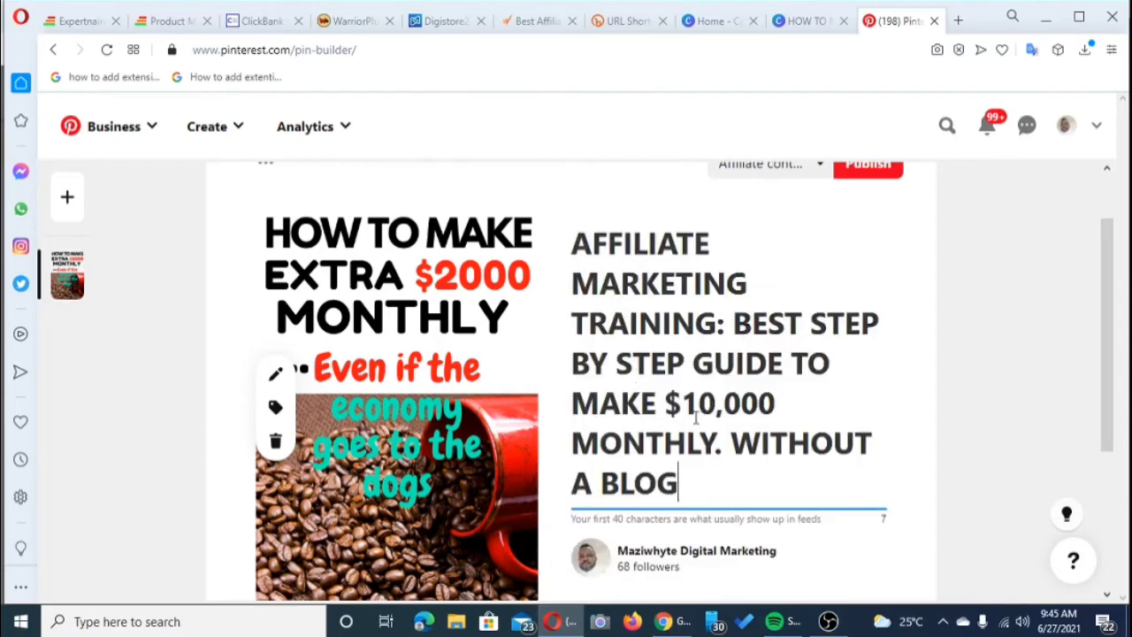
- Examine the pin's title and image together with the description, alt text, destination link and publishing options
{"action": "scroll", "coordinate": [695, 418], "scroll_direction": "down", "scroll_amount": 1}
{"action": "scroll", "coordinate": [696, 418], "scroll_direction": "up", "scroll_amount": 2}
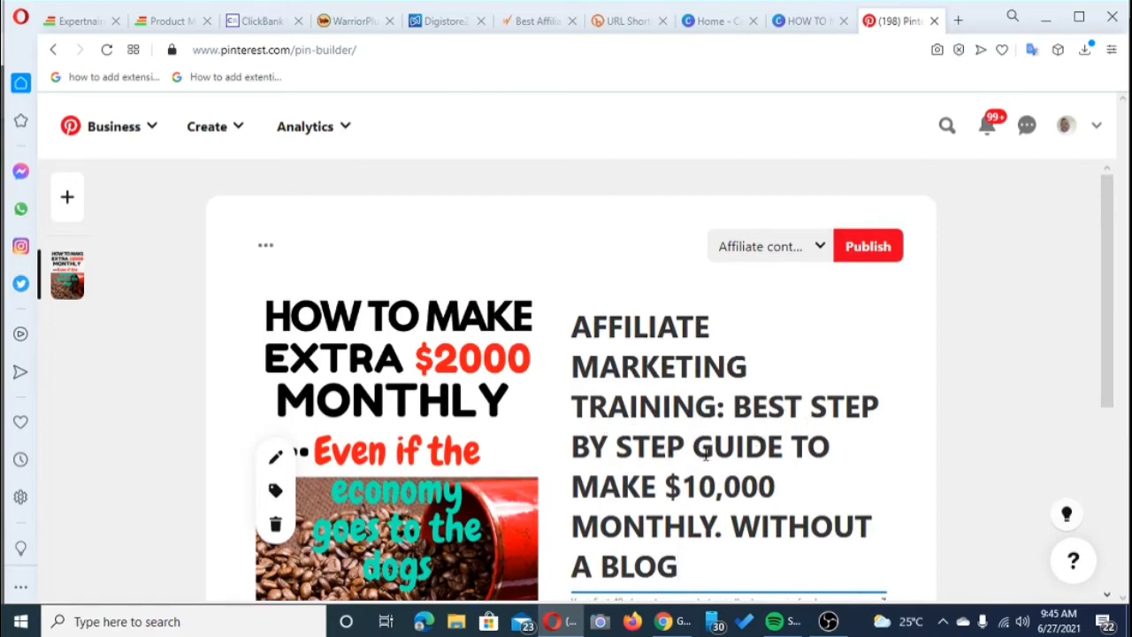
{"action": "scroll", "coordinate": [705, 454], "scroll_direction": "down", "scroll_amount": 1}
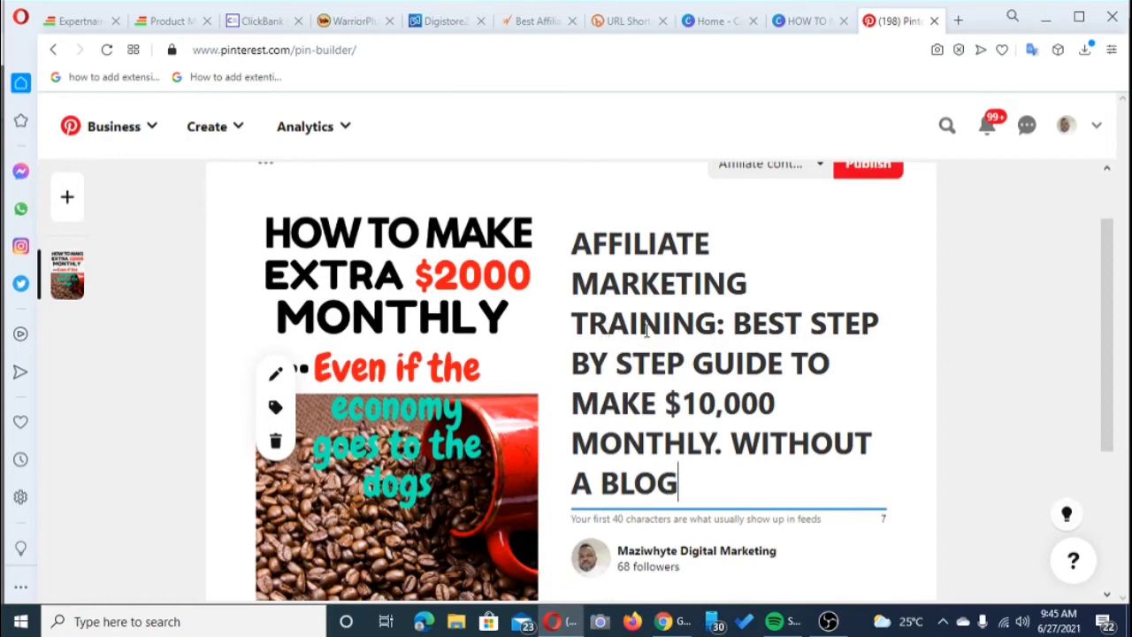
{"action": "scroll", "coordinate": [647, 329], "scroll_direction": "up", "scroll_amount": 1}
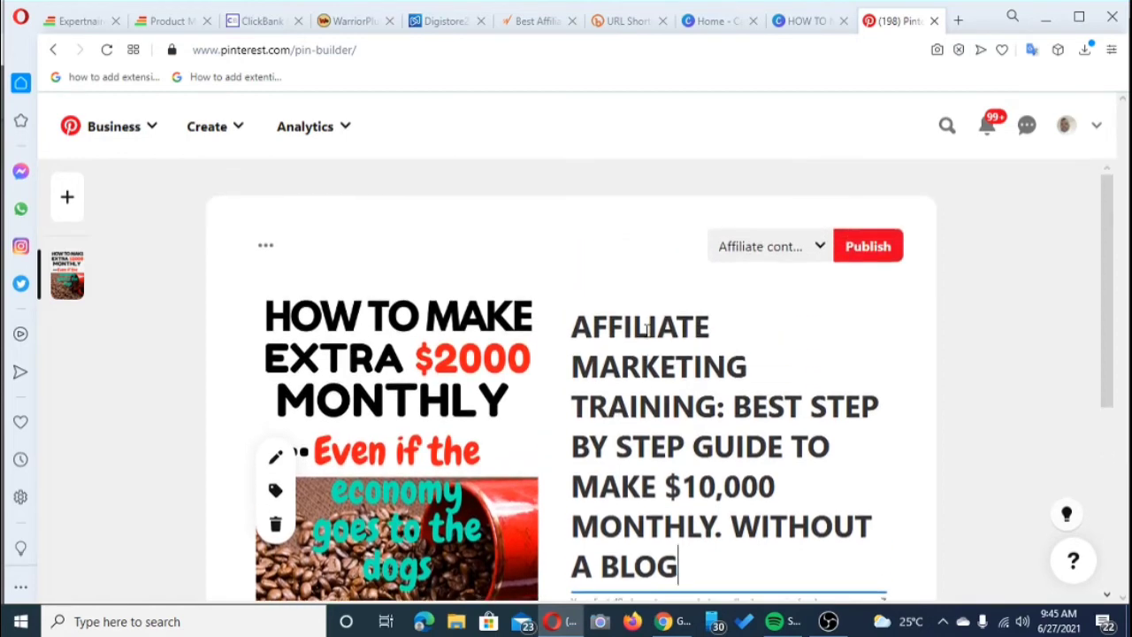
{"action": "scroll", "coordinate": [646, 330], "scroll_direction": "down", "scroll_amount": 3}
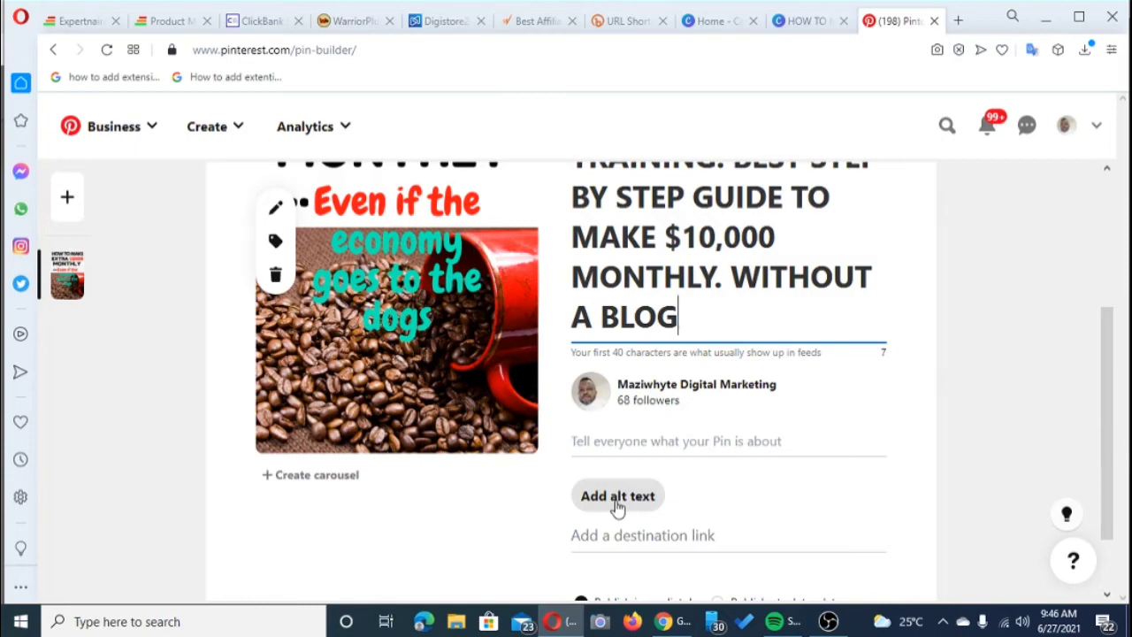
{"action": "scroll", "coordinate": [486, 339], "scroll_direction": "up", "scroll_amount": 3}
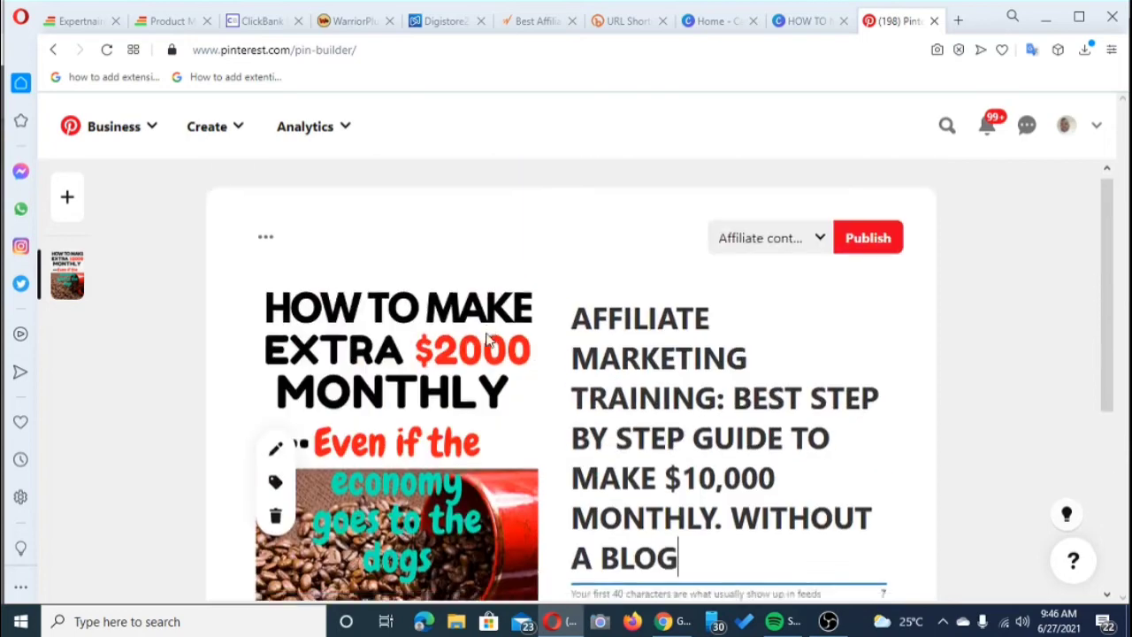
{"action": "scroll", "coordinate": [486, 339], "scroll_direction": "down", "scroll_amount": 3}
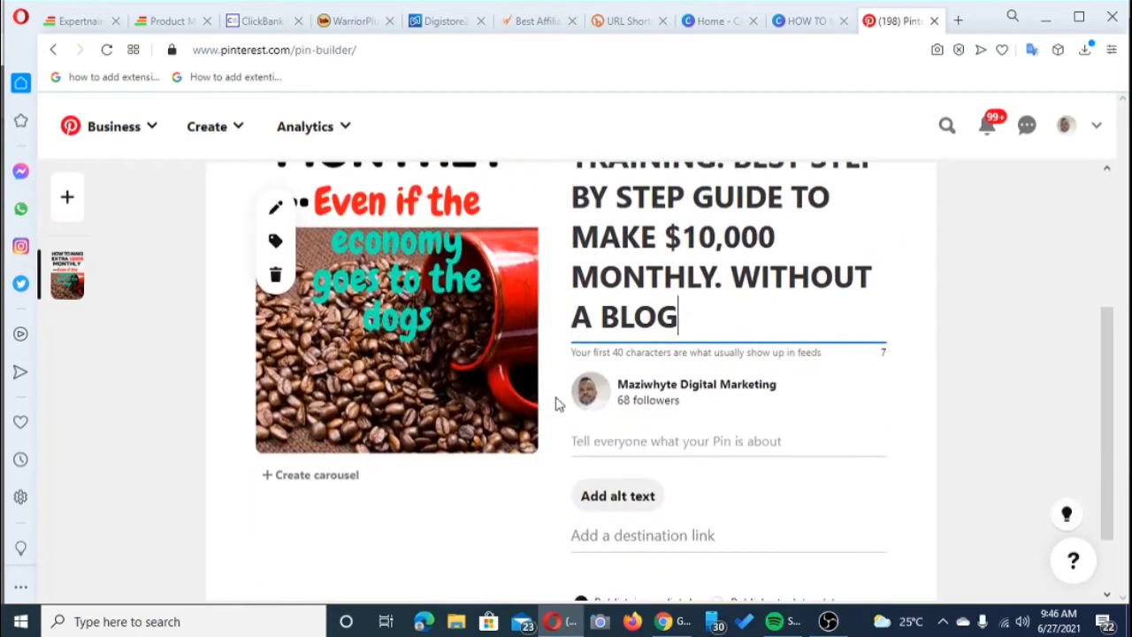
{"action": "scroll", "coordinate": [547, 419], "scroll_direction": "up", "scroll_amount": 2}
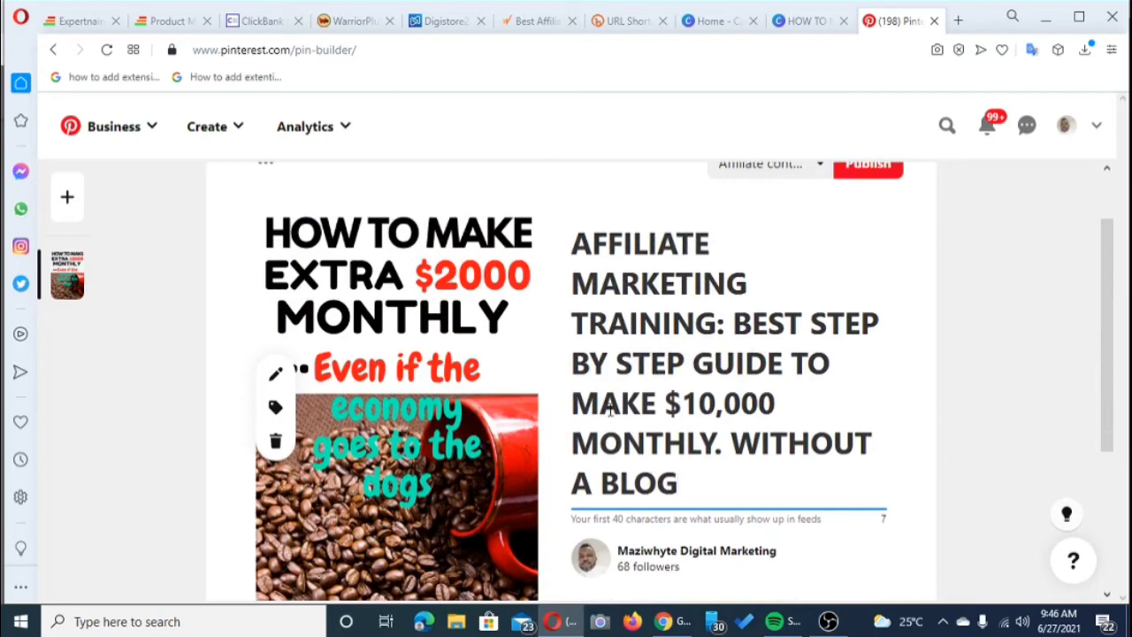
{"action": "scroll", "coordinate": [544, 453], "scroll_direction": "down", "scroll_amount": 3}
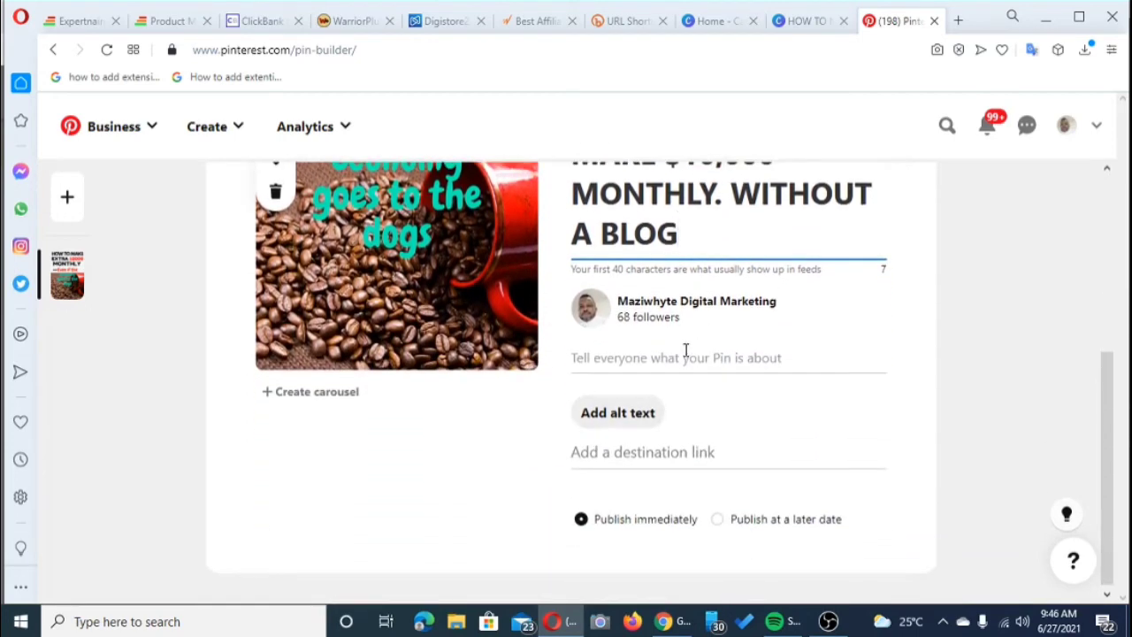
- Activate the pin's description field, switch to Google Keep and copy the note's paragraph from "Get on the wheel" through "#affiliate Marketing."
{"action": "scroll", "coordinate": [685, 347], "scroll_direction": "up", "scroll_amount": 4}
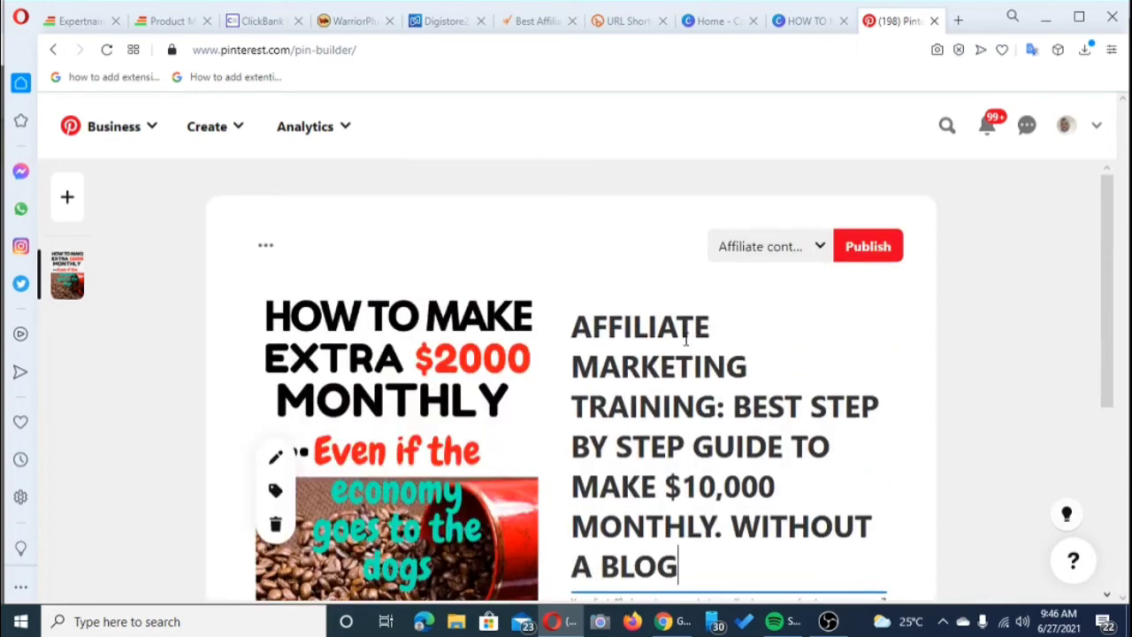
{"action": "scroll", "coordinate": [686, 341], "scroll_direction": "down", "scroll_amount": 5}
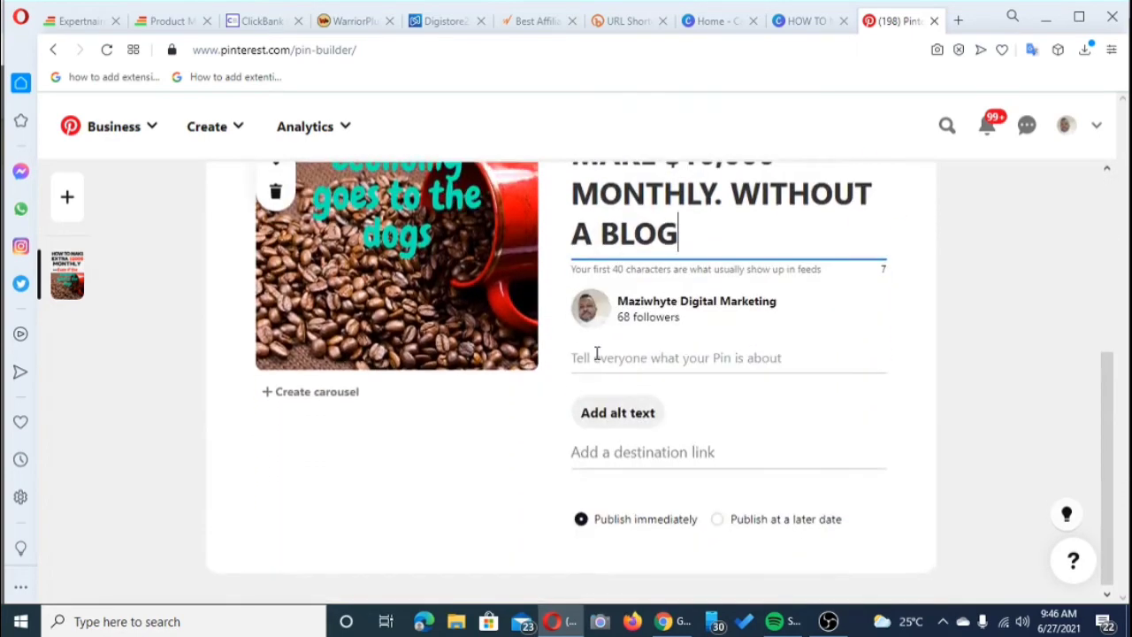
{"action": "left_click", "coordinate": [590, 357]}
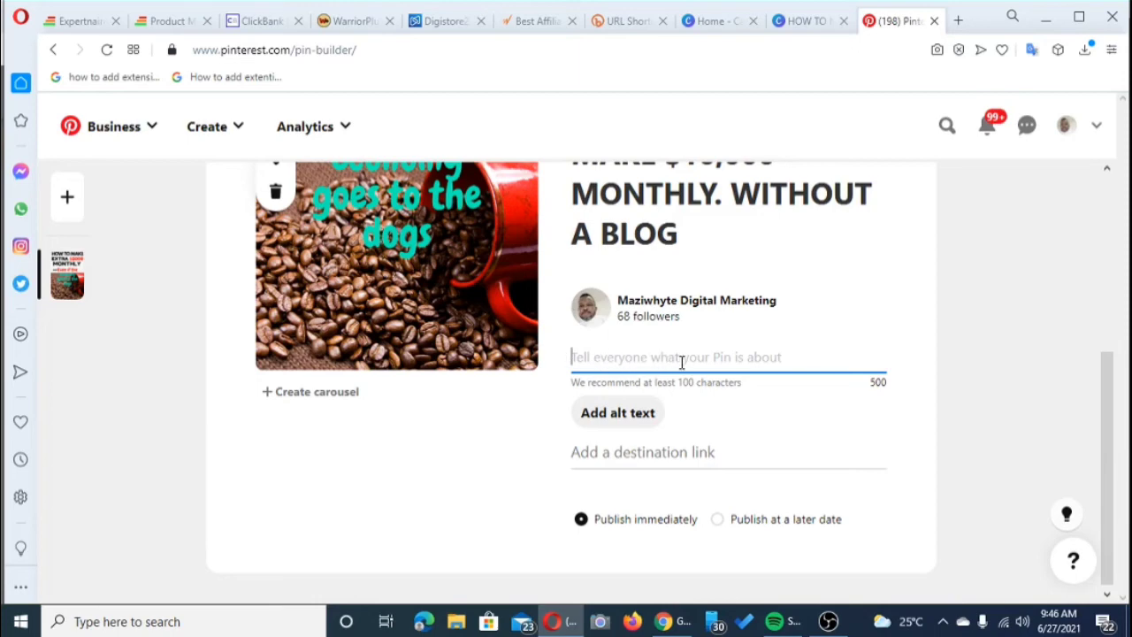
{"action": "scroll", "coordinate": [700, 355], "scroll_direction": "up", "scroll_amount": 5}
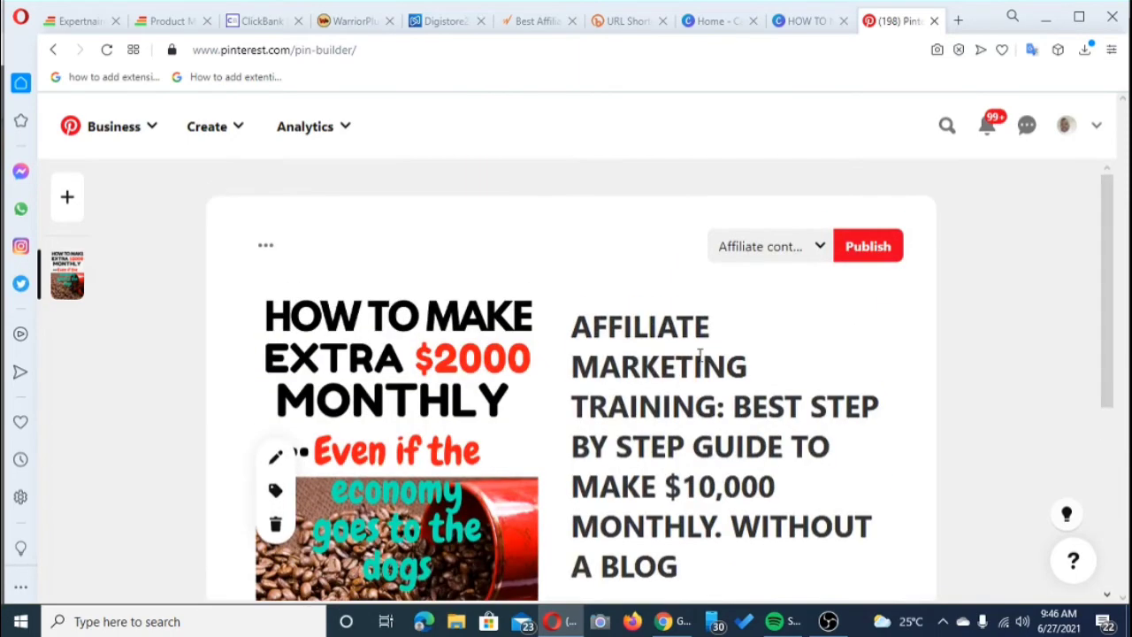
{"action": "scroll", "coordinate": [700, 355], "scroll_direction": "down", "scroll_amount": 4}
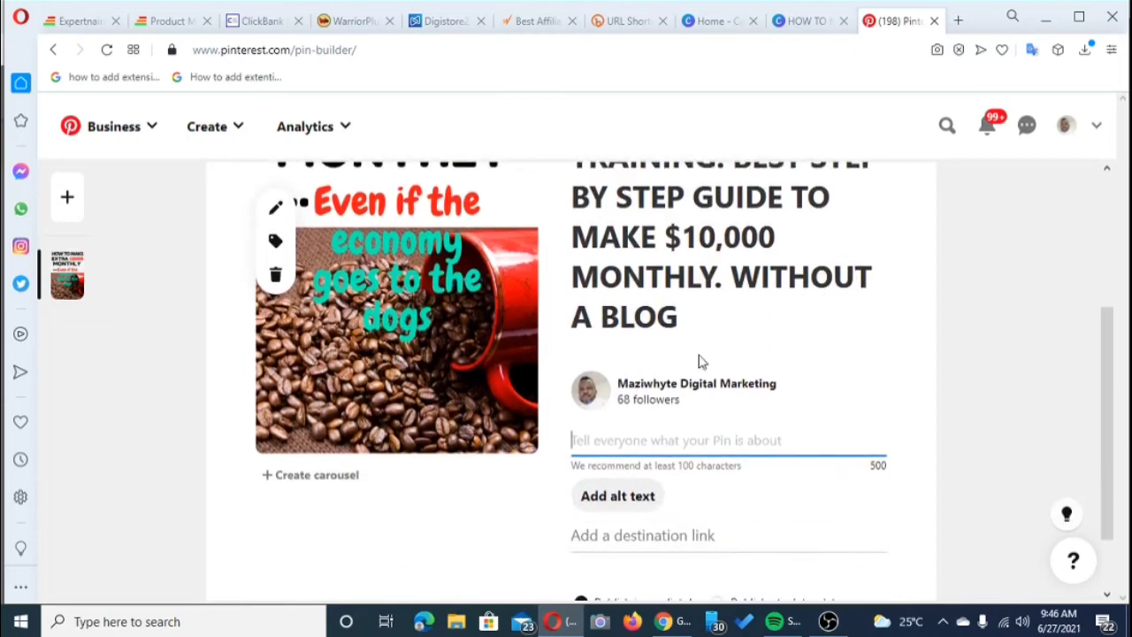
{"action": "scroll", "coordinate": [699, 358], "scroll_direction": "down", "scroll_amount": 1}
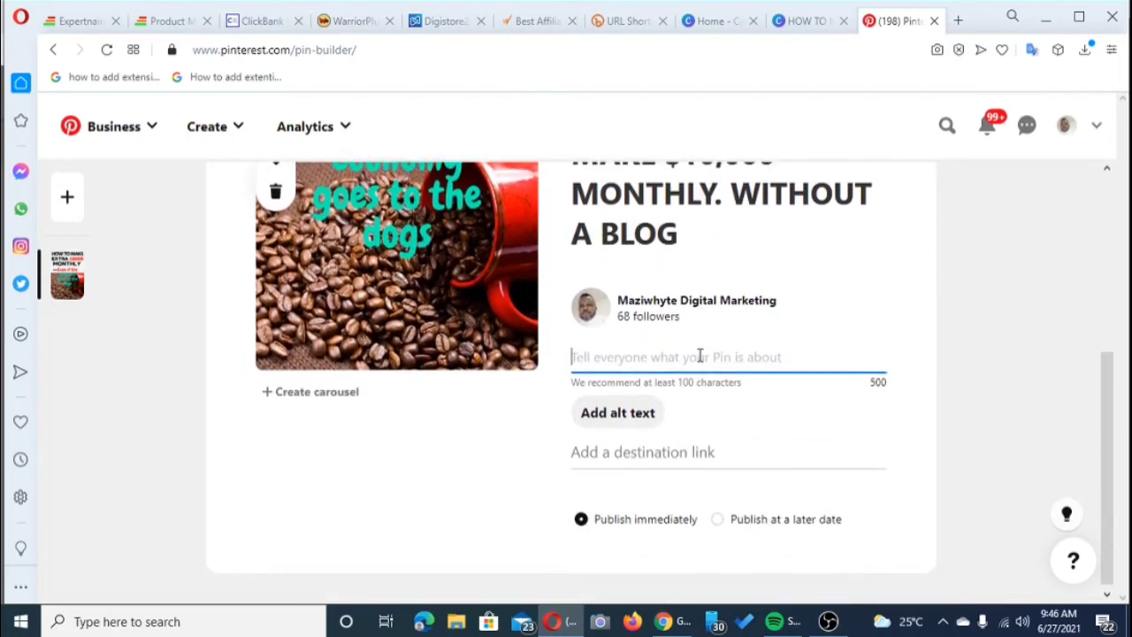
{"action": "left_click", "coordinate": [665, 622]}
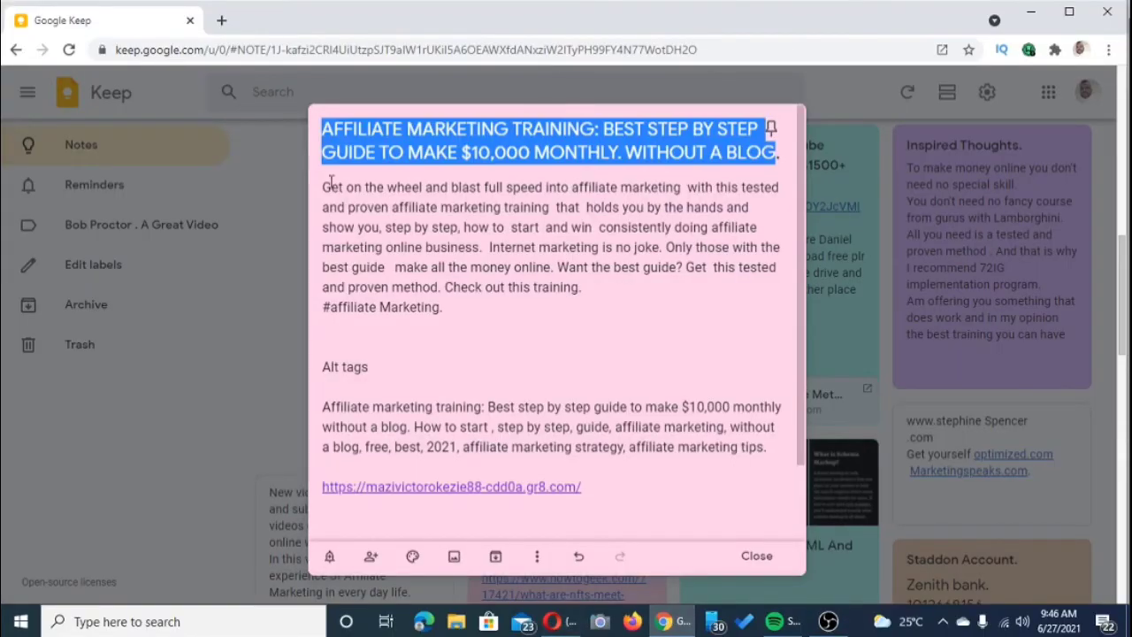
{"action": "left_click_drag", "start_coordinate": [323, 184], "coordinate": [457, 318]}
{"action": "key", "text": "ctrl+c"}
{"action": "right_click", "coordinate": [468, 312]}
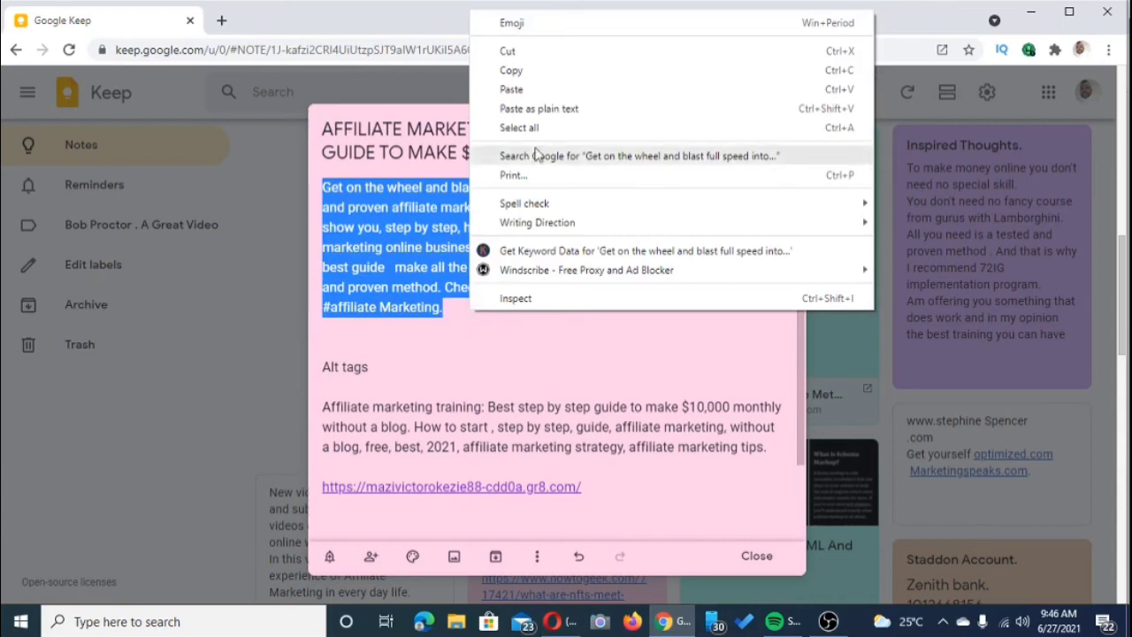
{"action": "left_click", "coordinate": [528, 70]}
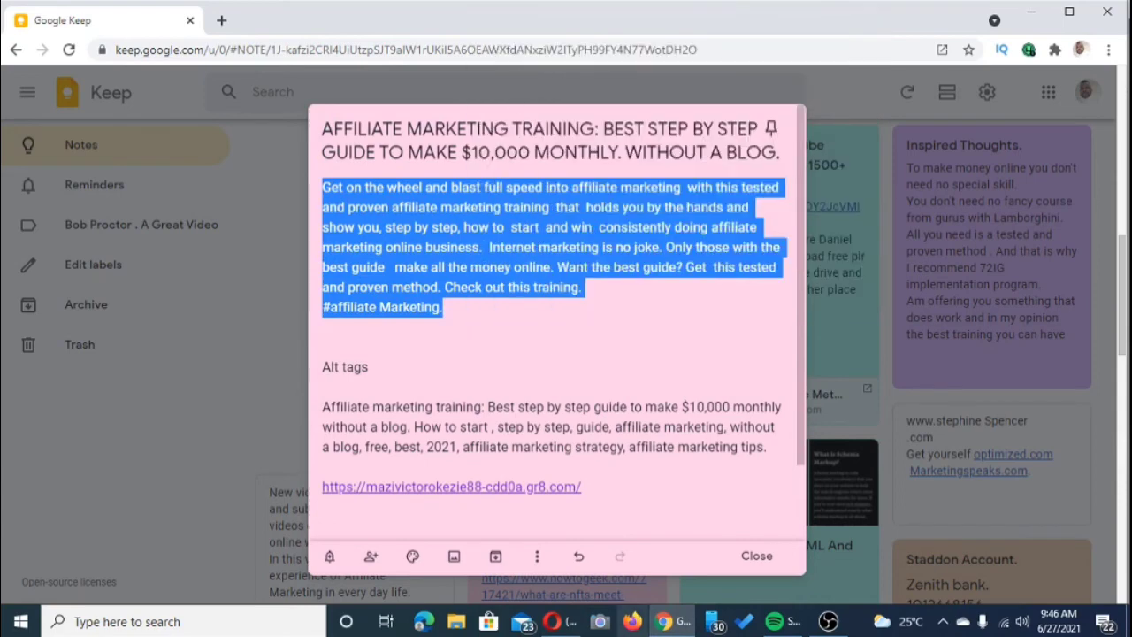
- Return to the Pinterest pin form and paste the copied affiliate marketing training paragraph as the pin's description
{"action": "left_click", "coordinate": [553, 622]}
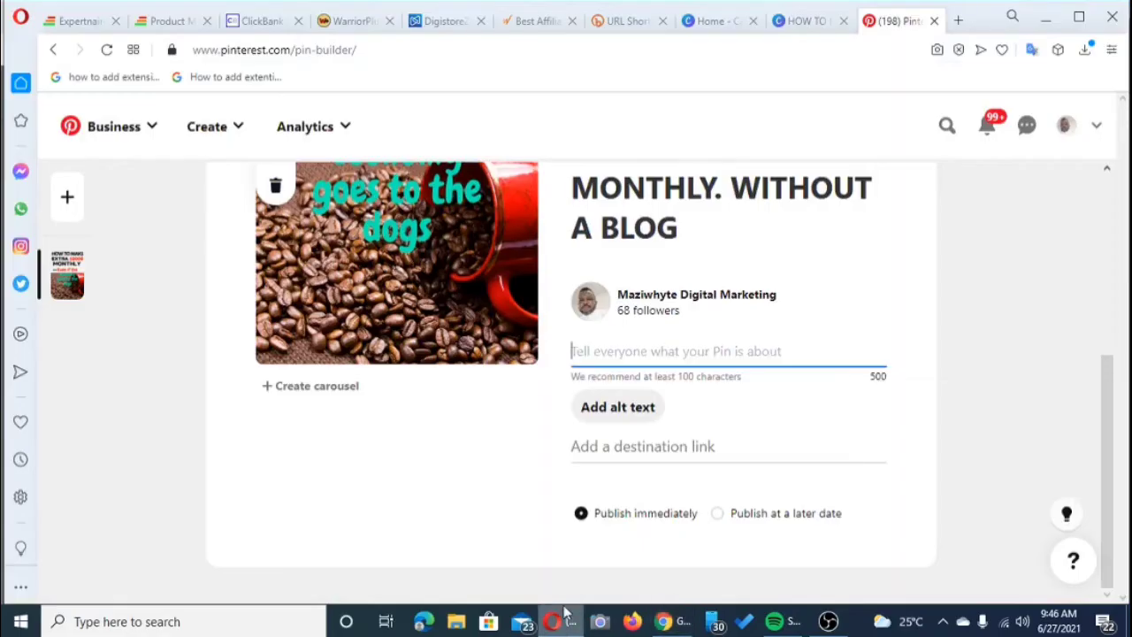
{"action": "right_click", "coordinate": [575, 350]}
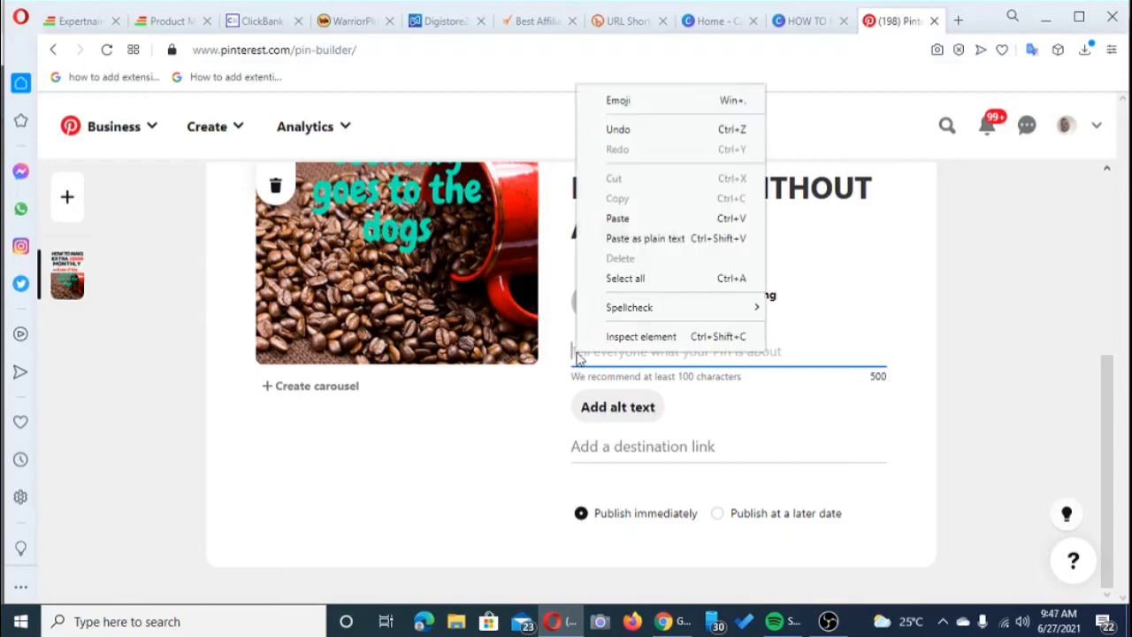
{"action": "left_click", "coordinate": [614, 218]}
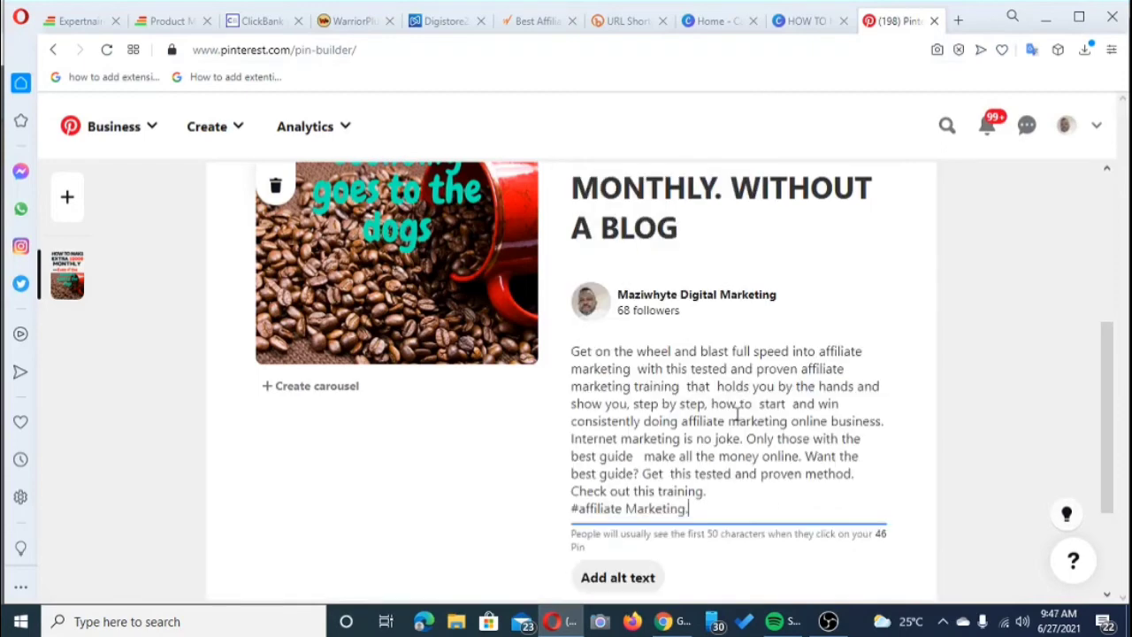
- Review the pasted description against the pin's headline and image, and check the alt text option below it
{"action": "scroll", "coordinate": [737, 413], "scroll_direction": "up", "scroll_amount": 3}
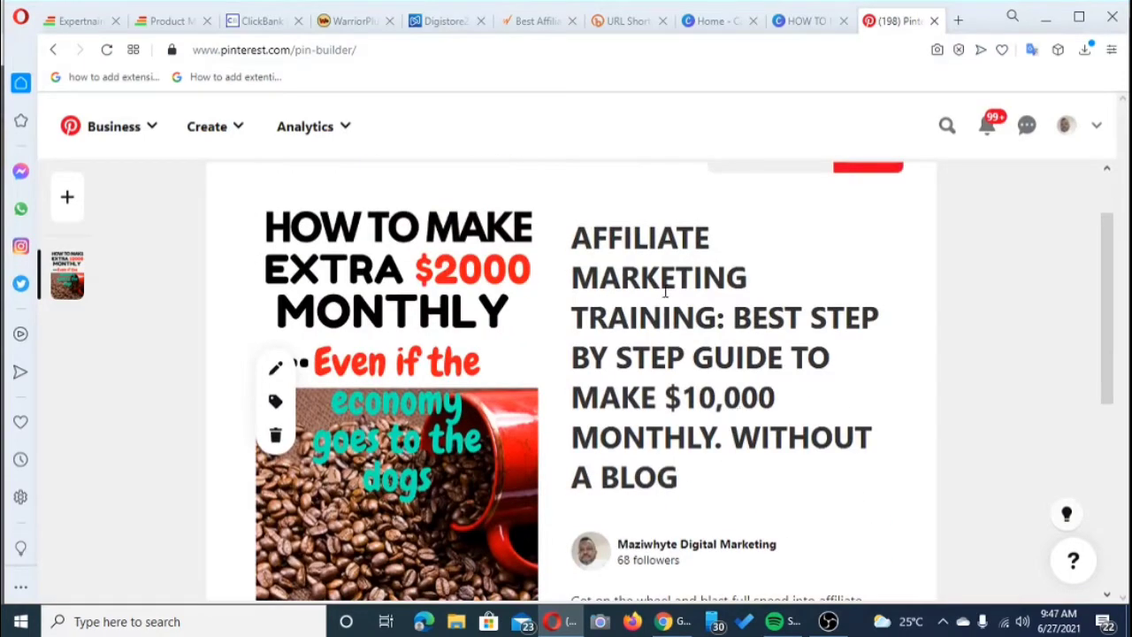
{"action": "scroll", "coordinate": [696, 389], "scroll_direction": "down", "scroll_amount": 3}
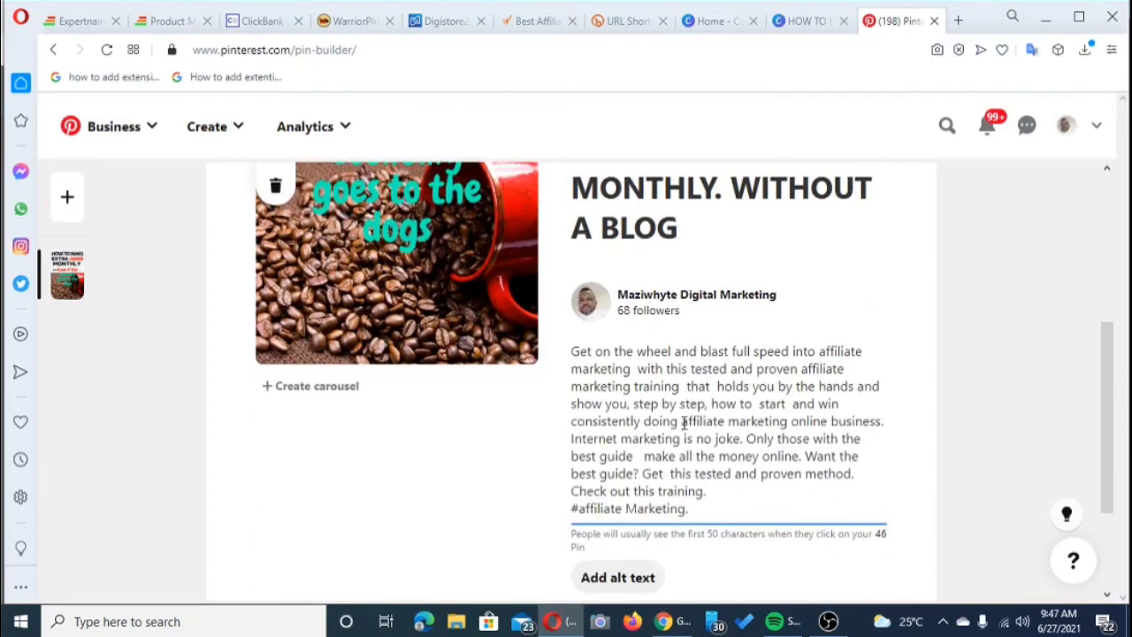
{"action": "scroll", "coordinate": [682, 421], "scroll_direction": "down", "scroll_amount": 2}
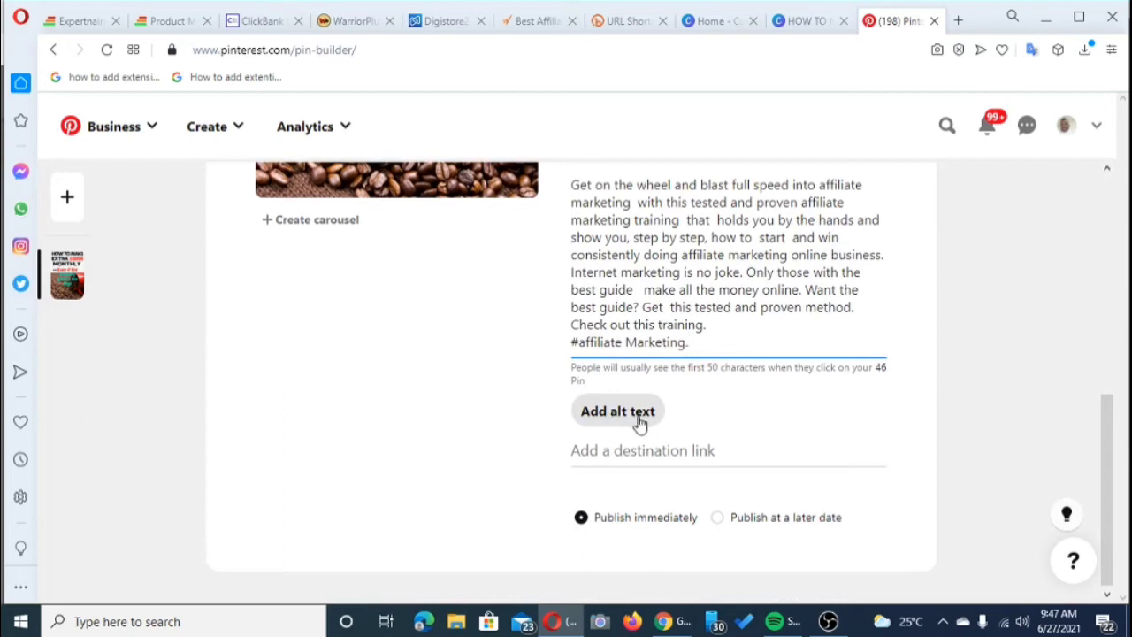
{"action": "scroll", "coordinate": [639, 425], "scroll_direction": "up", "scroll_amount": 1}
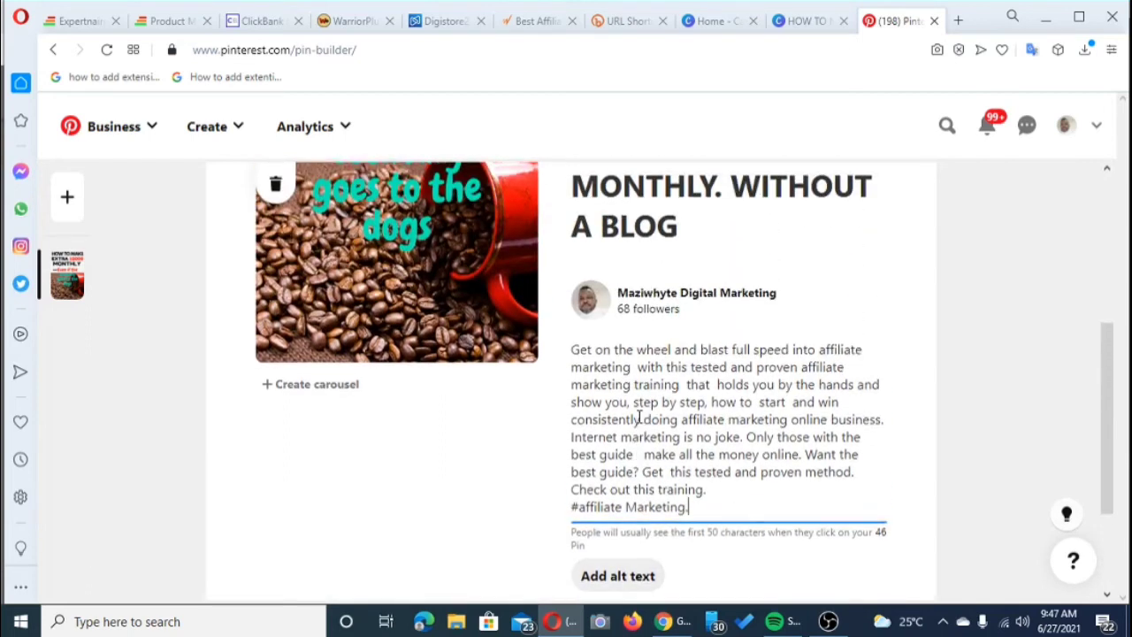
{"action": "scroll", "coordinate": [639, 416], "scroll_direction": "up", "scroll_amount": 3}
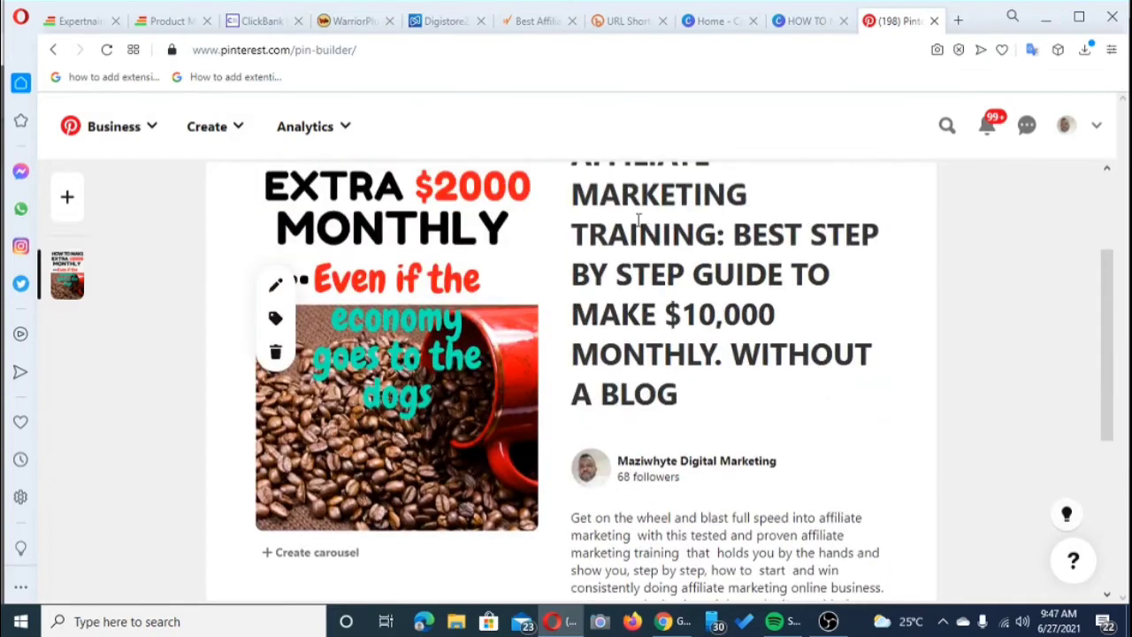
{"action": "scroll", "coordinate": [638, 226], "scroll_direction": "up", "scroll_amount": 2}
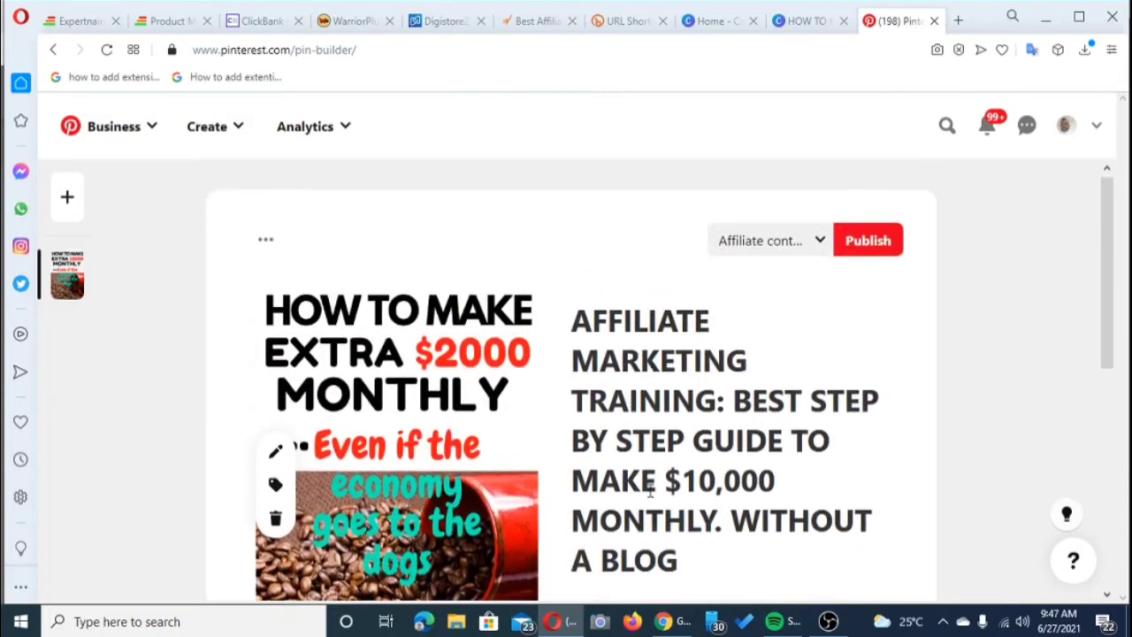
{"action": "scroll", "coordinate": [652, 477], "scroll_direction": "down", "scroll_amount": 5}
{"action": "scroll", "coordinate": [619, 495], "scroll_direction": "down", "scroll_amount": 1}
- Open the pin's alt text field, switch to Google Keep and copy the paragraph under "Alt tags" in the note
{"action": "left_click", "coordinate": [617, 408]}
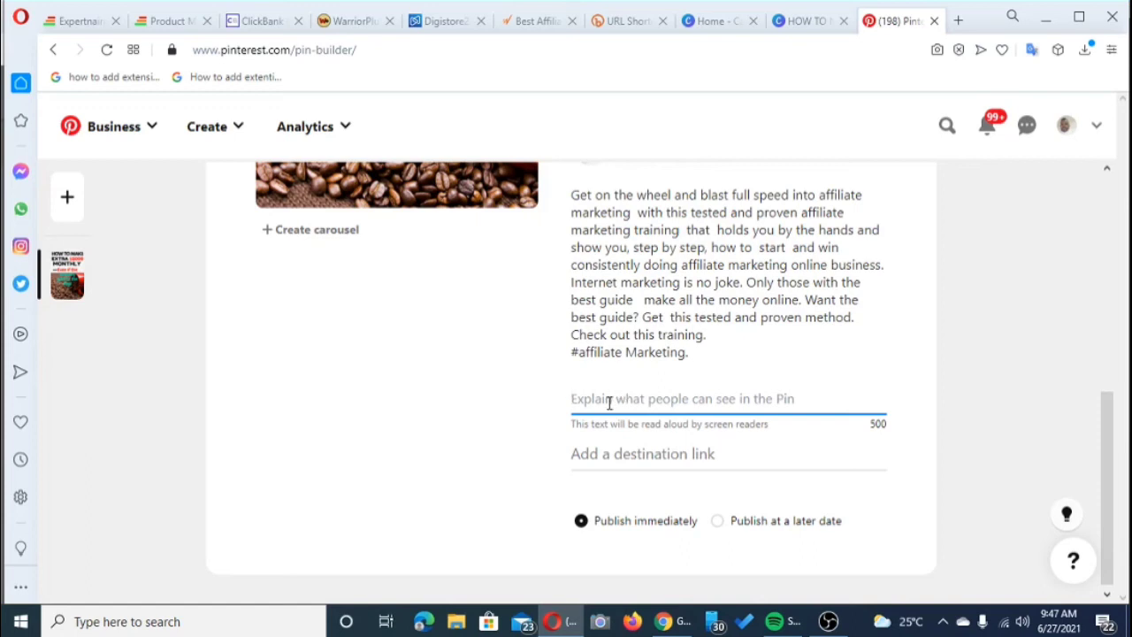
{"action": "left_click", "coordinate": [679, 630]}
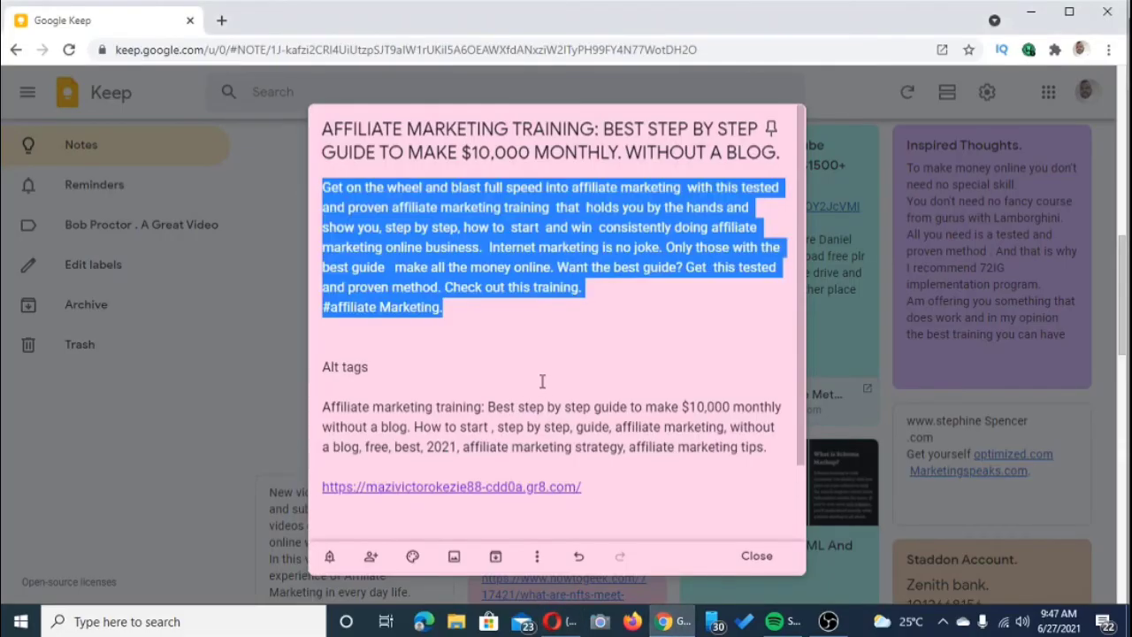
{"action": "scroll", "coordinate": [499, 371], "scroll_direction": "down", "scroll_amount": 1}
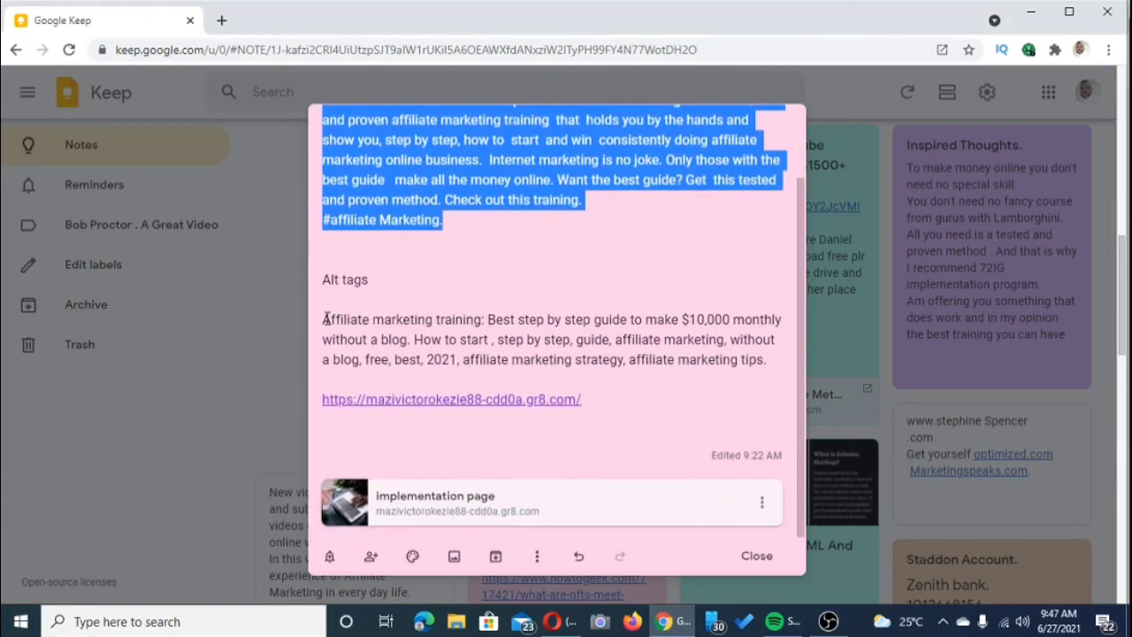
{"action": "left_click_drag", "start_coordinate": [324, 319], "coordinate": [770, 359]}
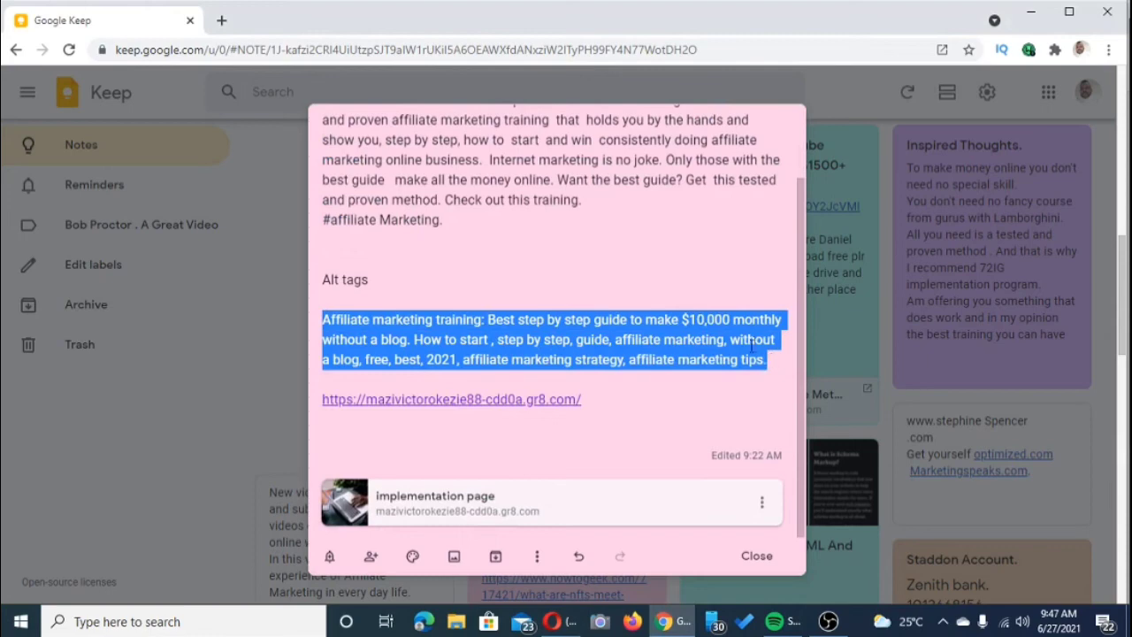
{"action": "right_click", "coordinate": [733, 320]}
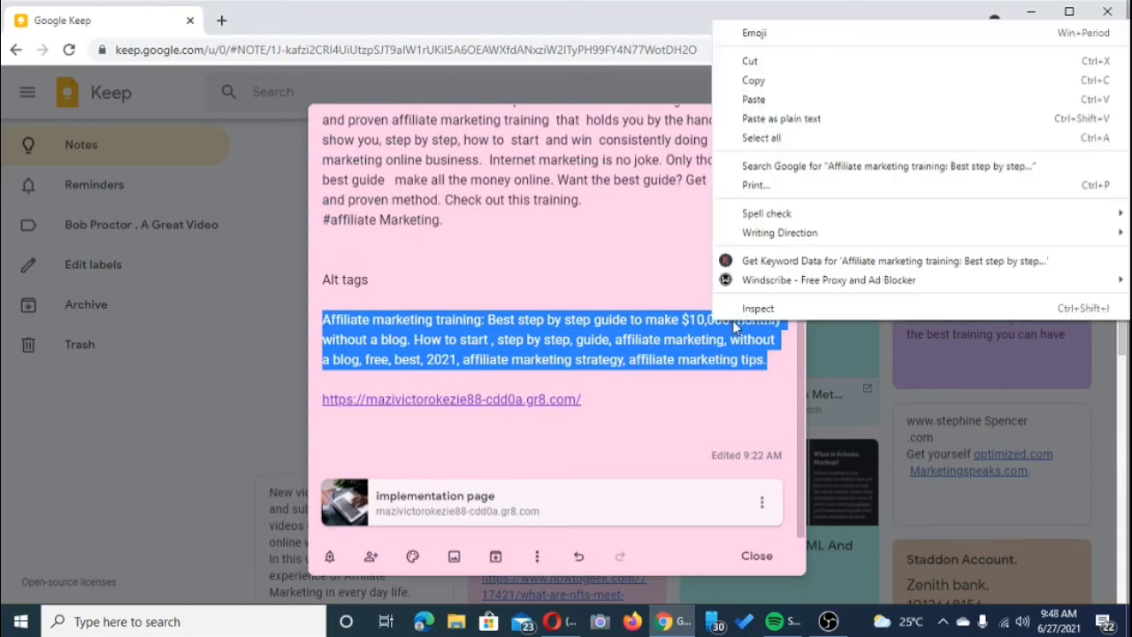
{"action": "left_click", "coordinate": [755, 84]}
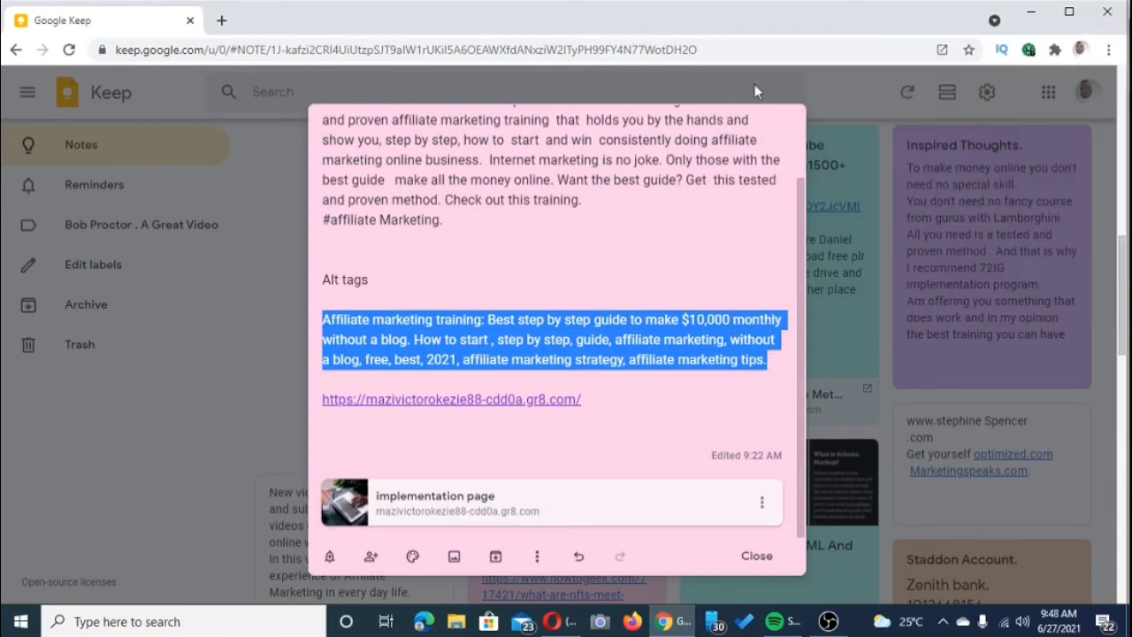
- Return to the Pinterest pin form and paste the copied alt tags paragraph as plain text into the alt text
{"action": "left_click", "coordinate": [557, 624]}
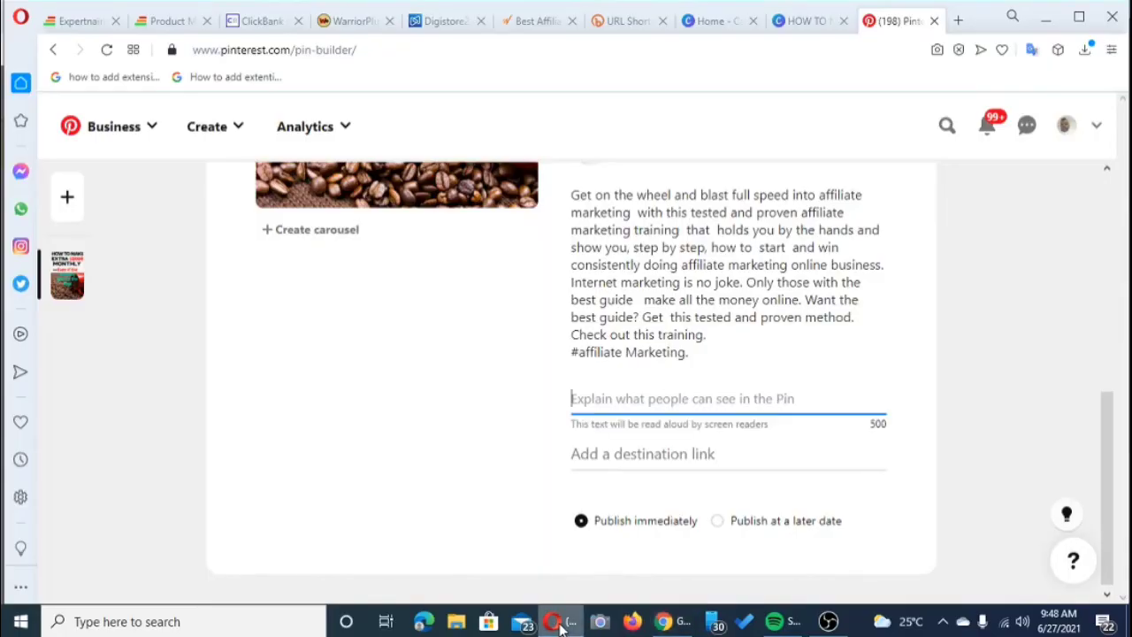
{"action": "right_click", "coordinate": [579, 403]}
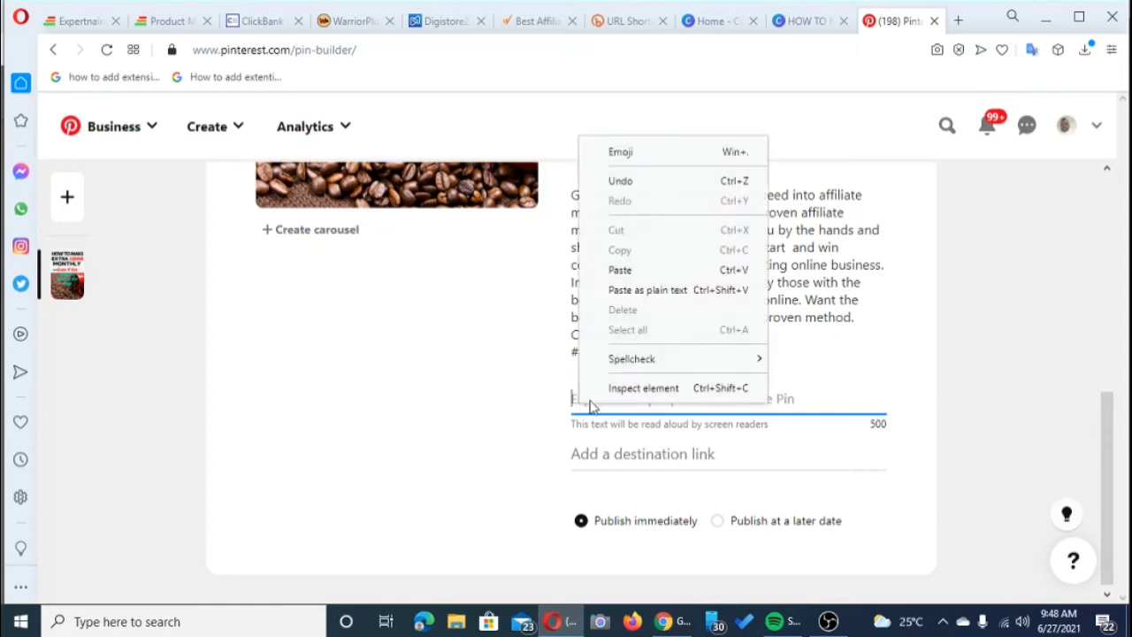
{"action": "left_click", "coordinate": [622, 290]}
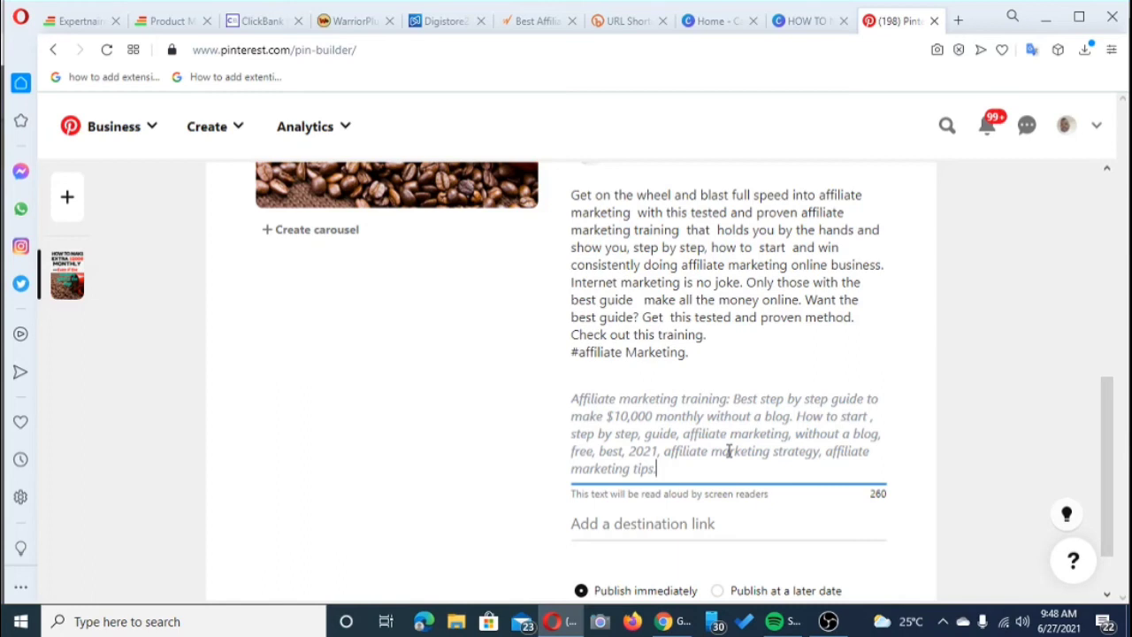
- Switch to Google Keep and copy the gr8.com landing page link below the alt tags paragraph
{"action": "scroll", "coordinate": [729, 452], "scroll_direction": "down", "scroll_amount": 1}
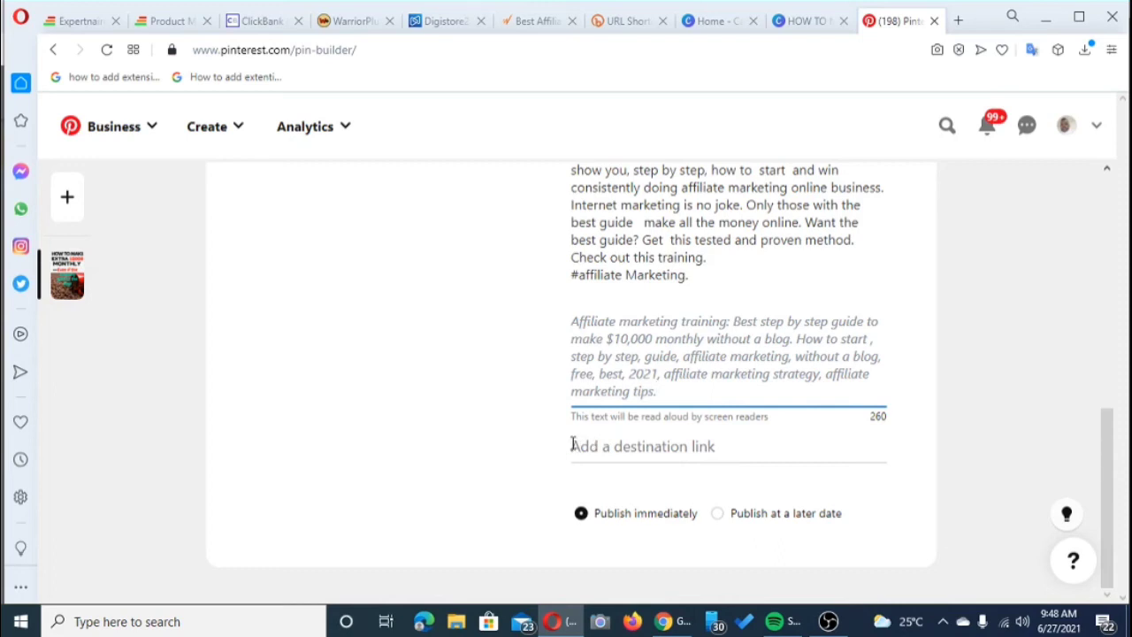
{"action": "left_click", "coordinate": [681, 623]}
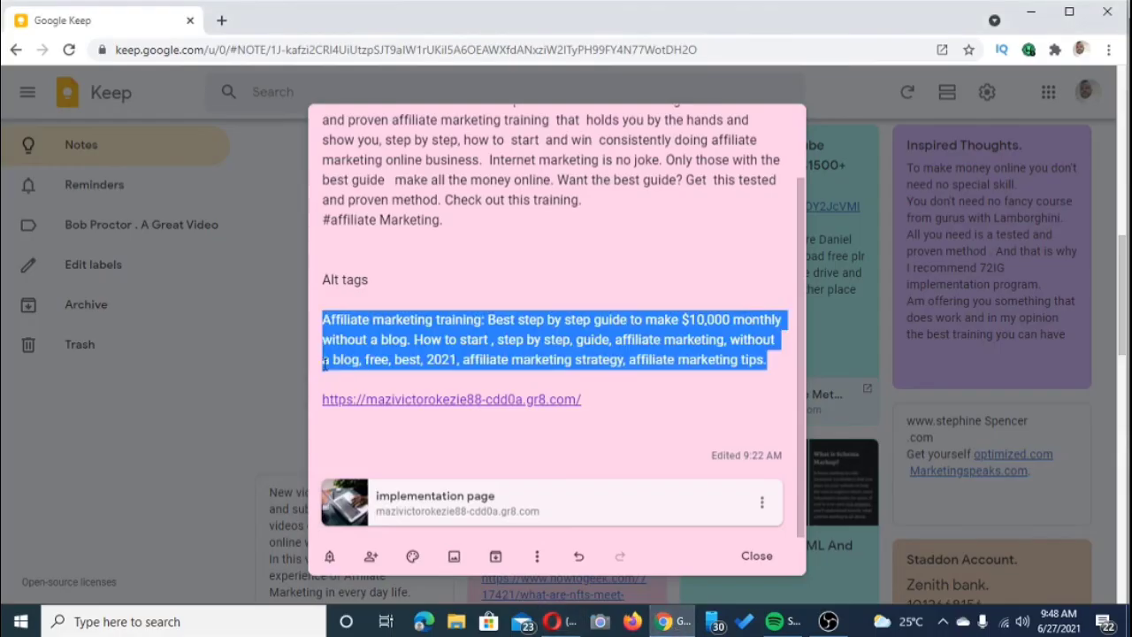
{"action": "left_click_drag", "start_coordinate": [317, 403], "coordinate": [586, 406]}
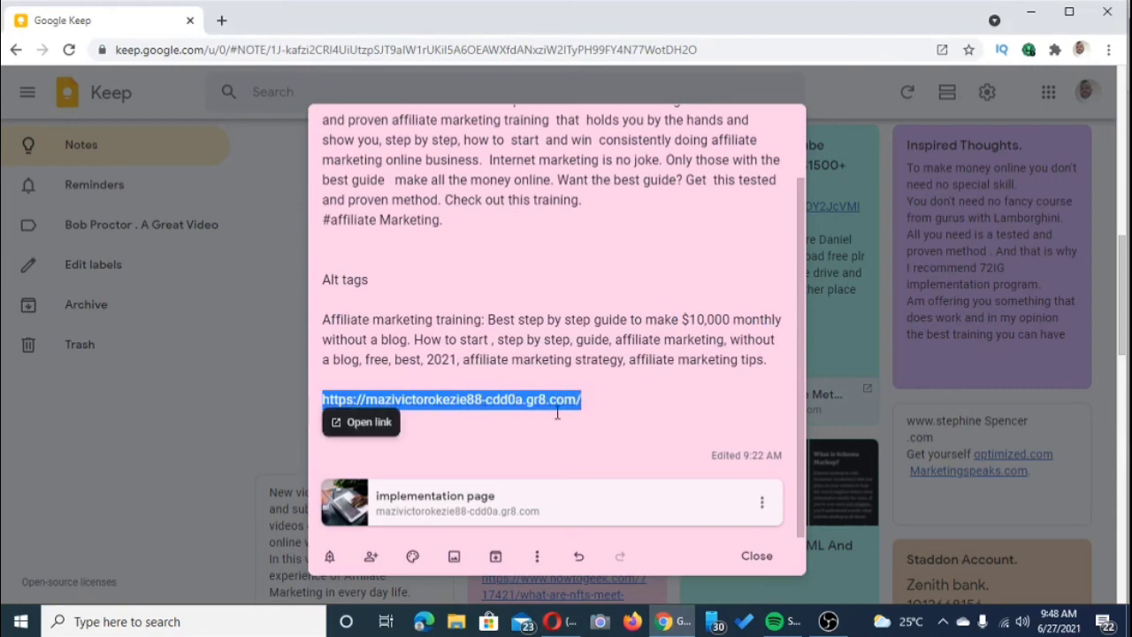
{"action": "right_click", "coordinate": [471, 401]}
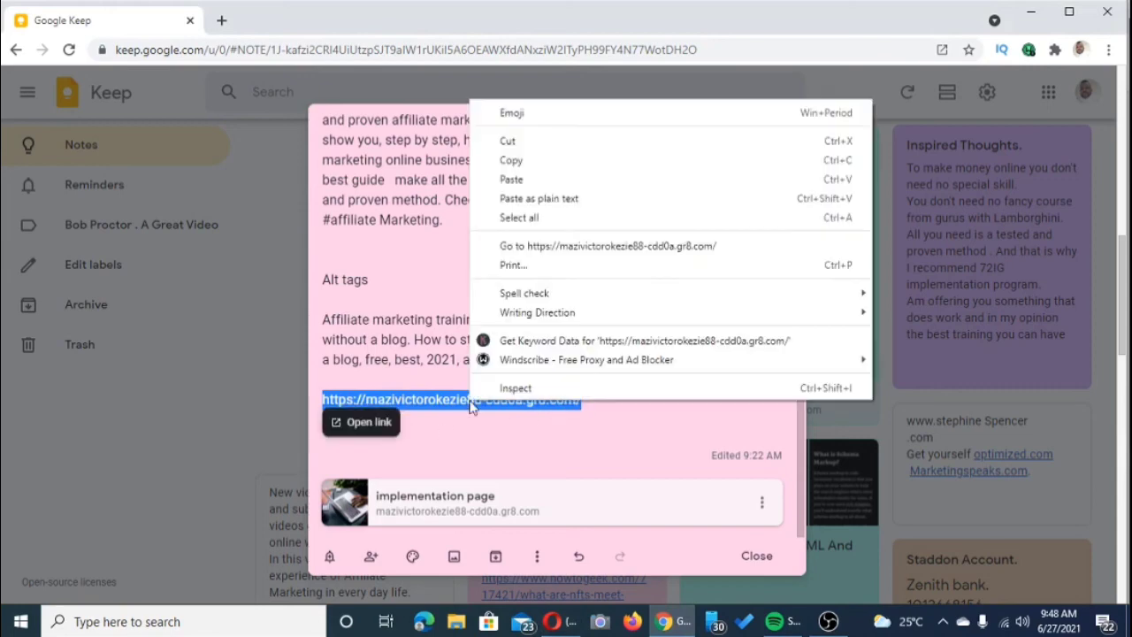
{"action": "left_click", "coordinate": [513, 162]}
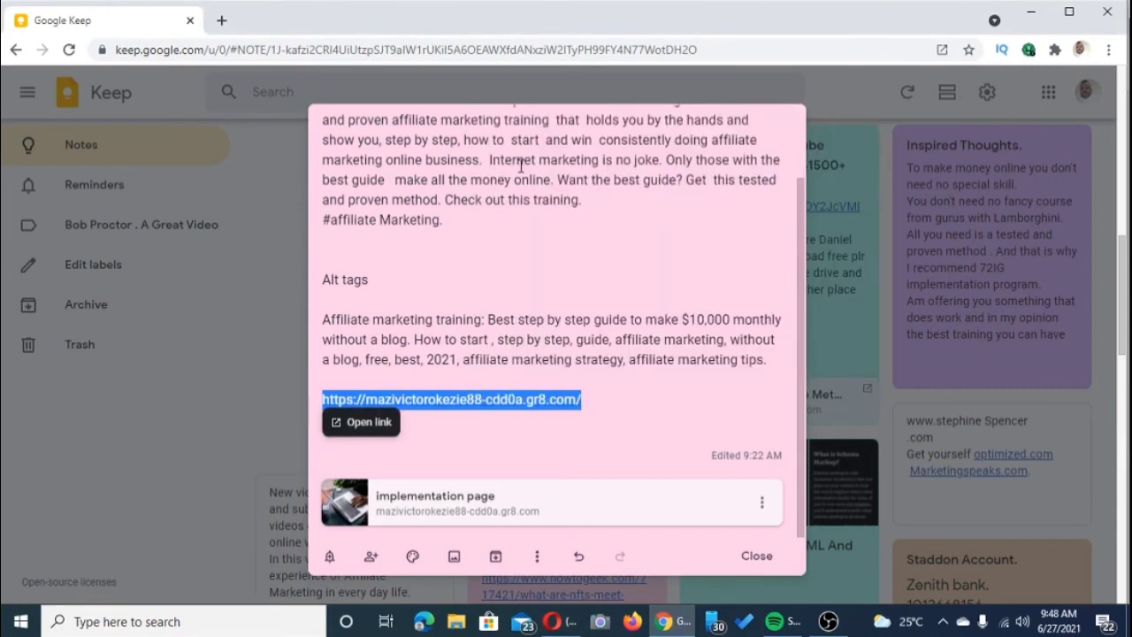
- Return to the Pinterest pin form and paste the copied gr8.com landing page link as the pin's destination link
{"action": "left_click", "coordinate": [563, 626]}
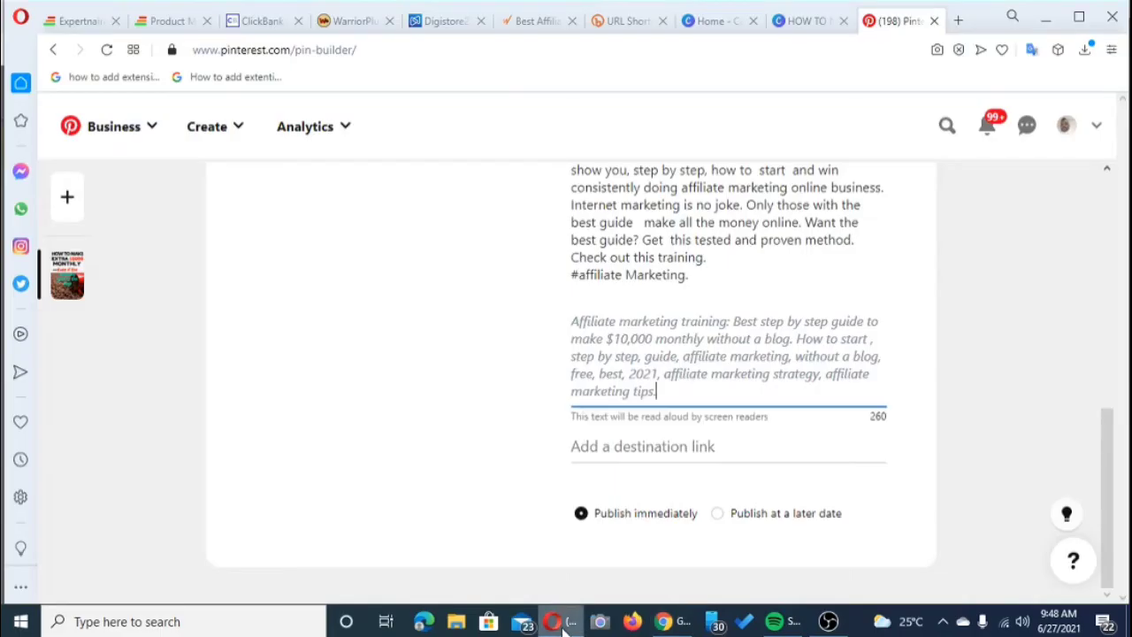
{"action": "left_click", "coordinate": [577, 447]}
{"action": "right_click", "coordinate": [577, 446]}
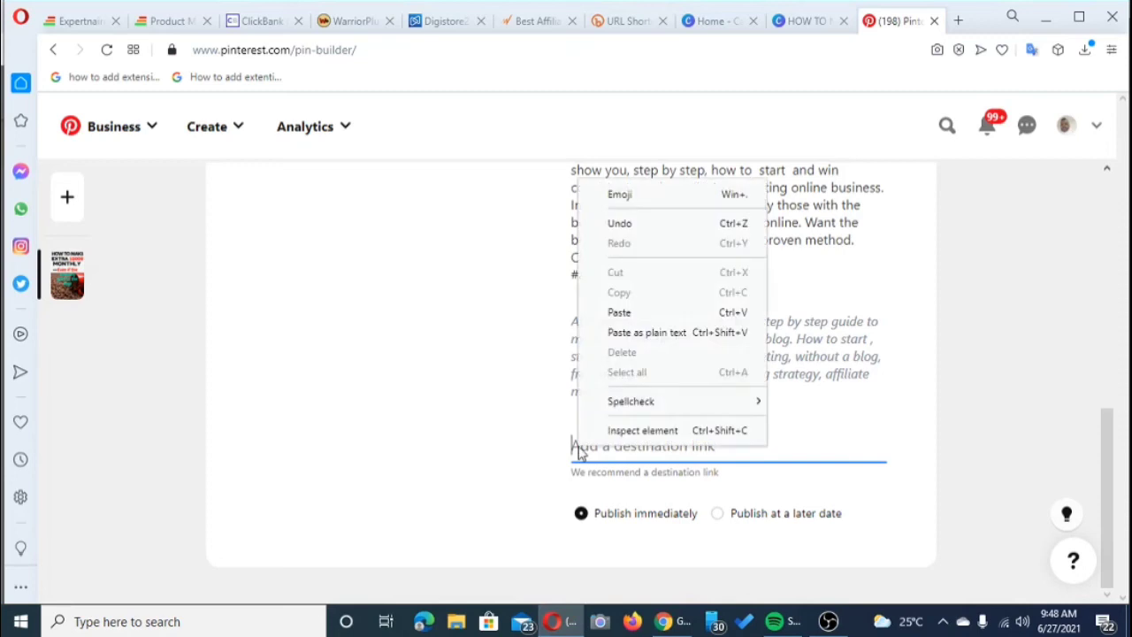
{"action": "left_click", "coordinate": [619, 314]}
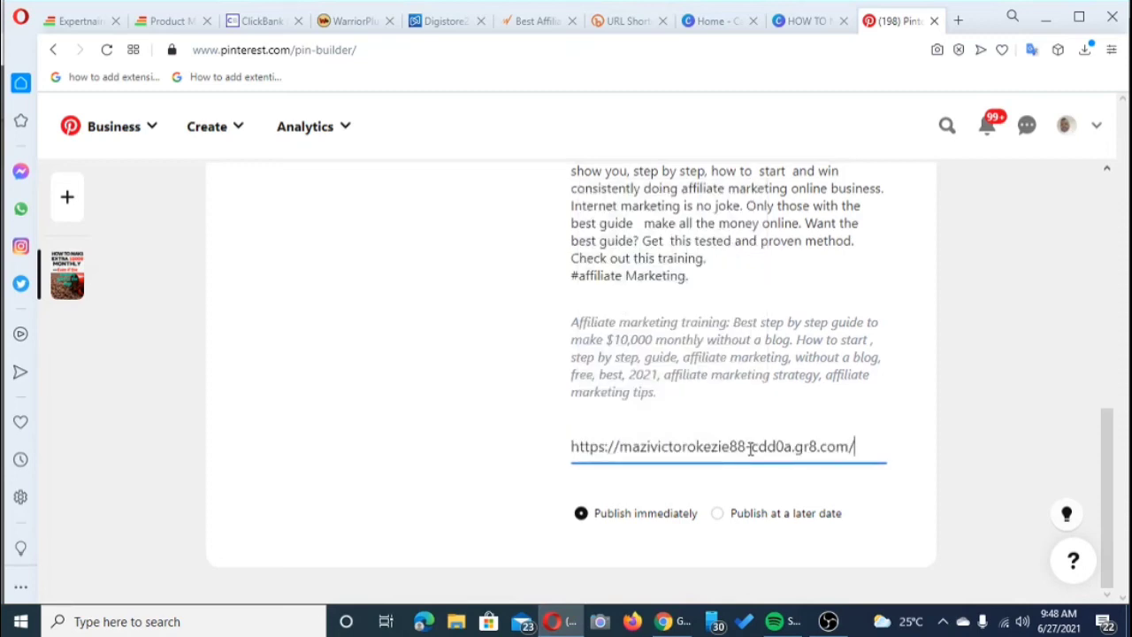
- Review the completed pin form and select "Affiliate content" as the board the pin is saved to
{"action": "scroll", "coordinate": [749, 449], "scroll_direction": "up", "scroll_amount": 6}
{"action": "scroll", "coordinate": [750, 466], "scroll_direction": "down", "scroll_amount": 5}
{"action": "scroll", "coordinate": [747, 469], "scroll_direction": "down", "scroll_amount": 1}
{"action": "scroll", "coordinate": [754, 532], "scroll_direction": "up", "scroll_amount": 10}
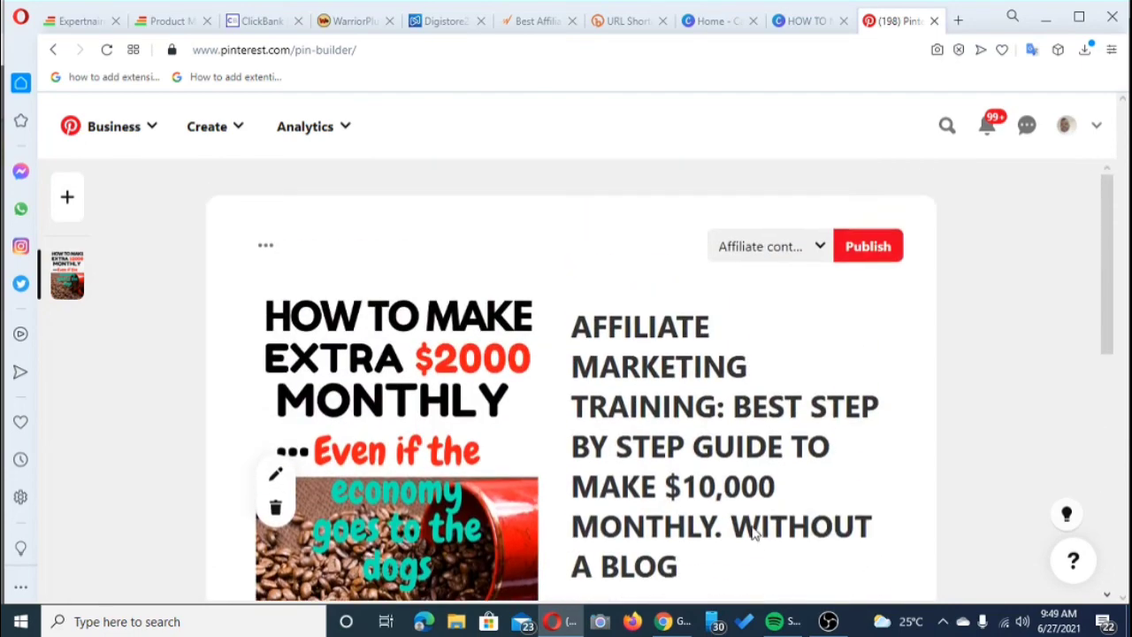
{"action": "left_click", "coordinate": [821, 250]}
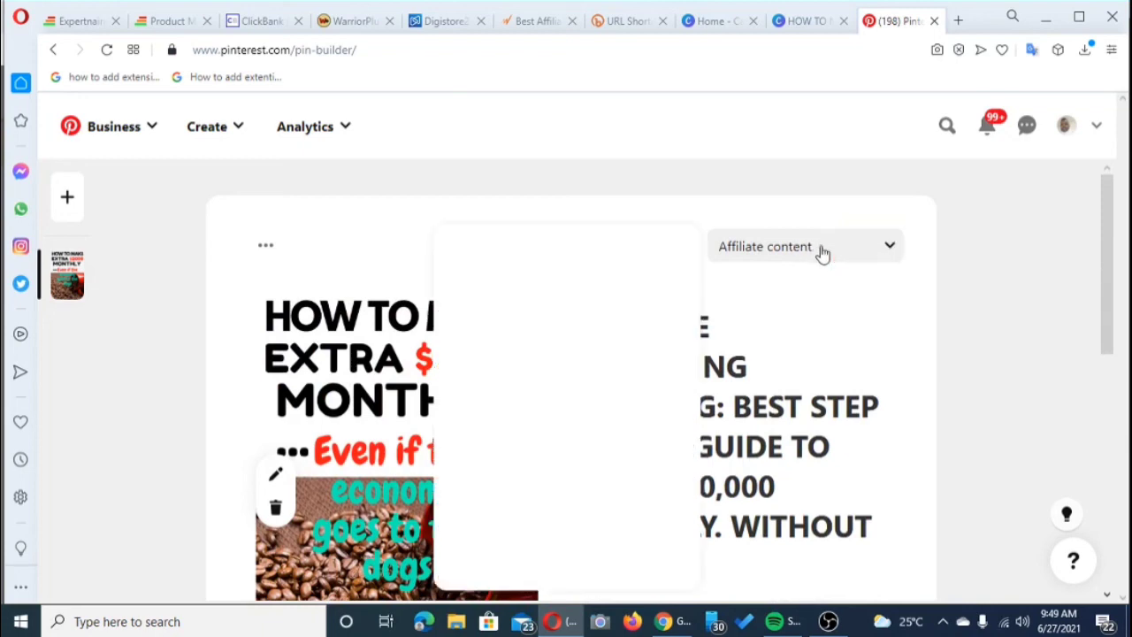
{"action": "mouse_move", "coordinate": [616, 380]}
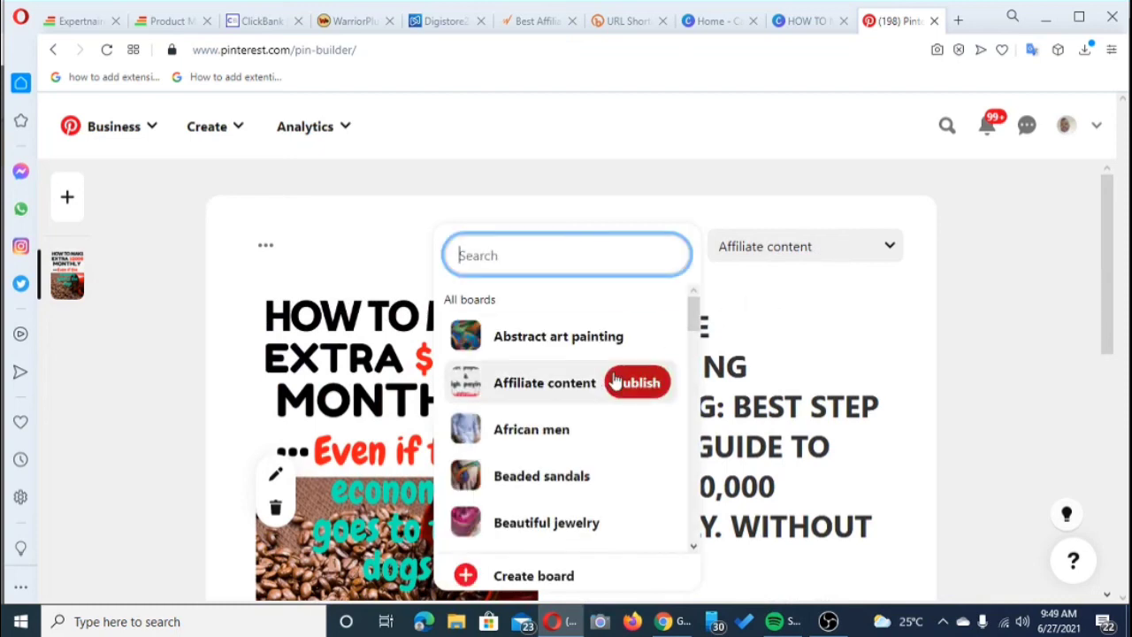
{"action": "scroll", "coordinate": [611, 379], "scroll_direction": "down", "scroll_amount": 2}
{"action": "scroll", "coordinate": [611, 379], "scroll_direction": "up", "scroll_amount": 2}
{"action": "left_click", "coordinate": [546, 386]}
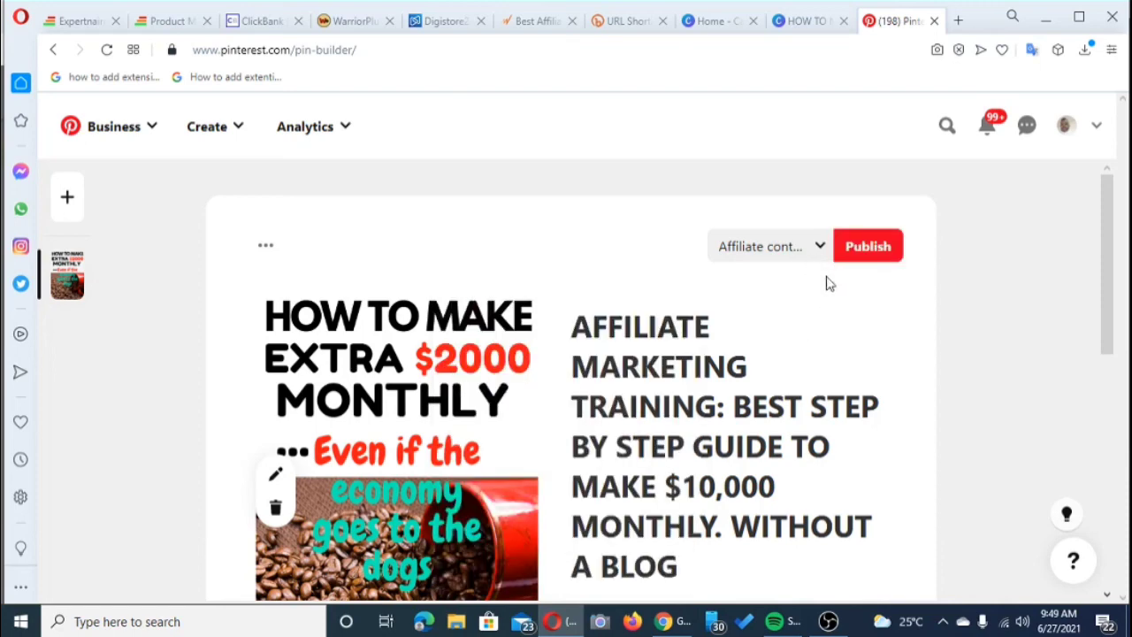
- Check the pin's details down to the immediate publishing option and publish the pin to the selected board
{"action": "scroll", "coordinate": [840, 312], "scroll_direction": "down", "scroll_amount": 6}
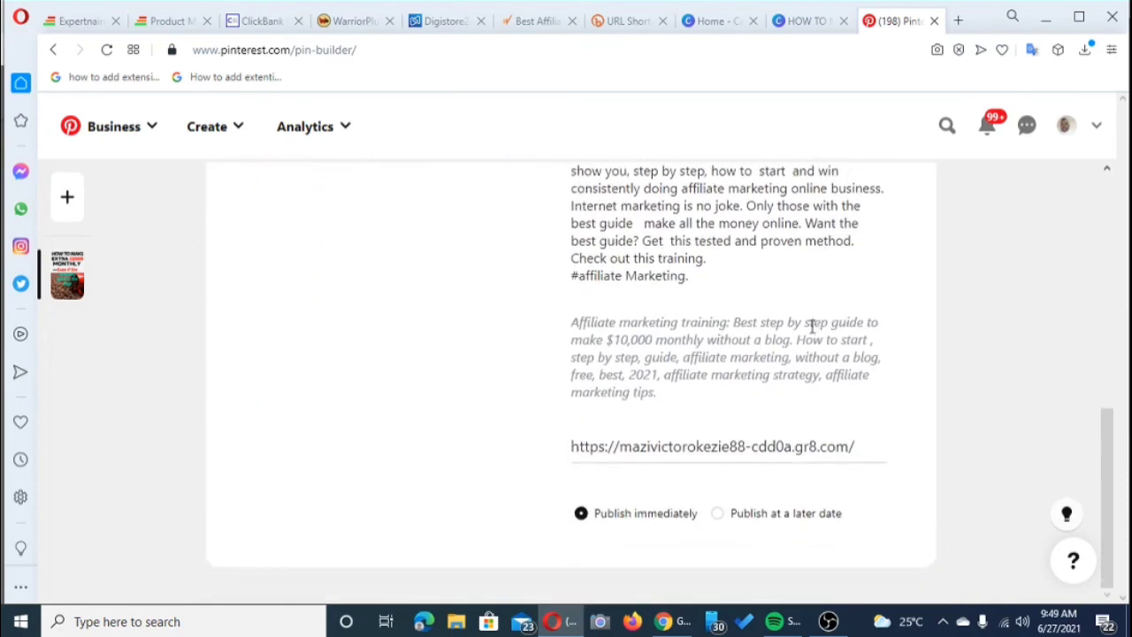
{"action": "scroll", "coordinate": [774, 376], "scroll_direction": "up", "scroll_amount": 6}
{"action": "left_click", "coordinate": [878, 254]}
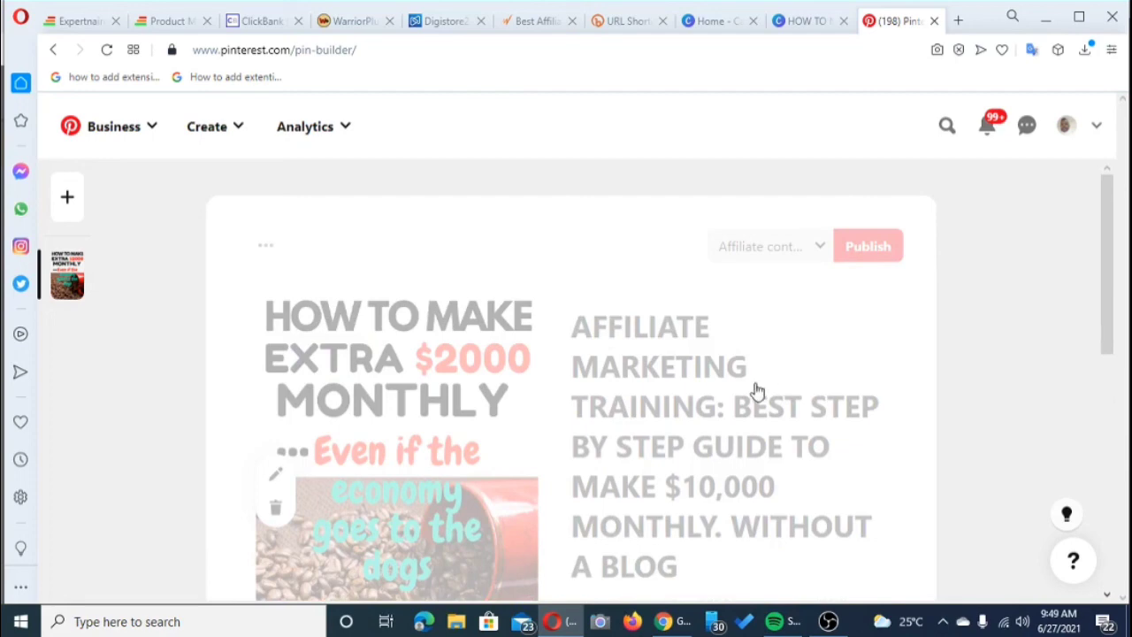
{"action": "scroll", "coordinate": [751, 394], "scroll_direction": "down", "scroll_amount": 4}
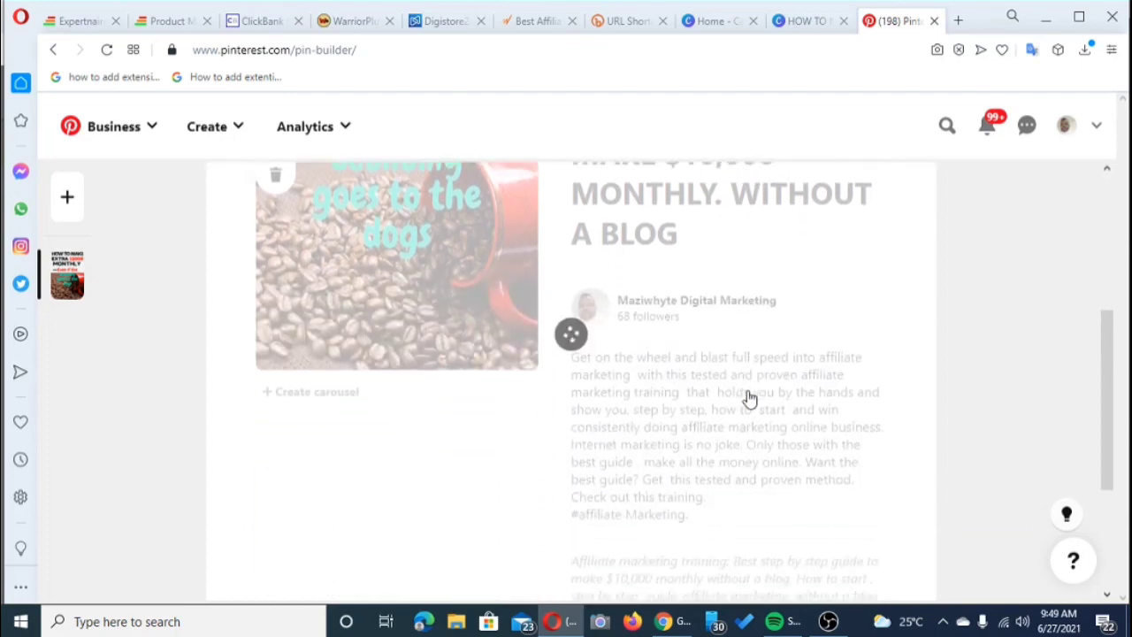
{"action": "scroll", "coordinate": [749, 398], "scroll_direction": "down", "scroll_amount": 2}
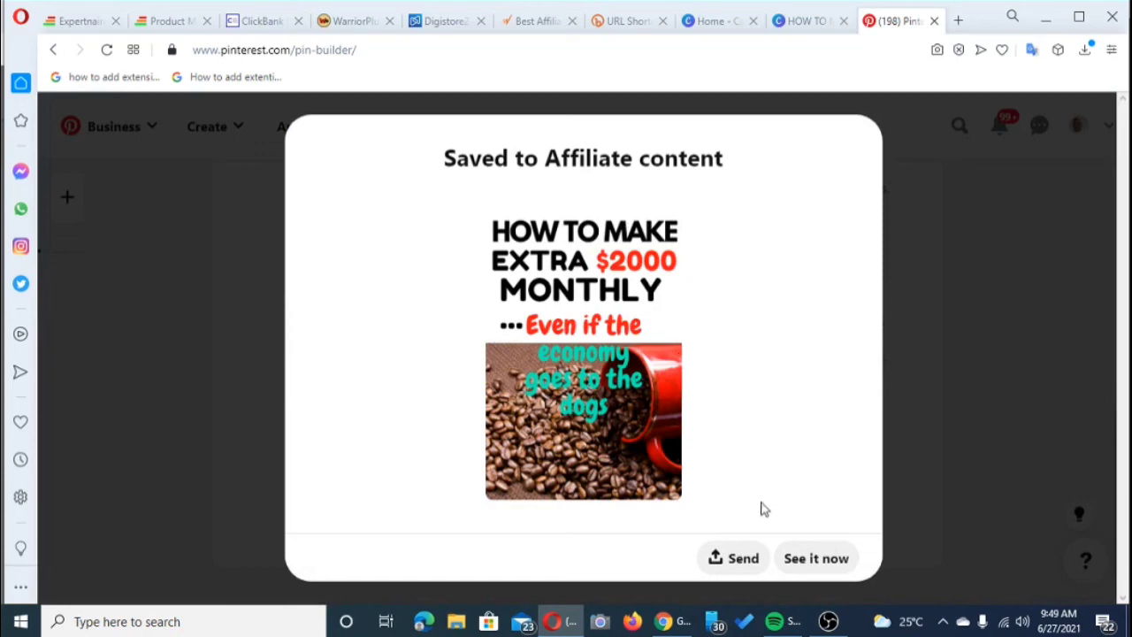
- Open the published pin and examine its image, destination link, title, description, board and the related pins below
{"action": "left_click", "coordinate": [811, 564]}
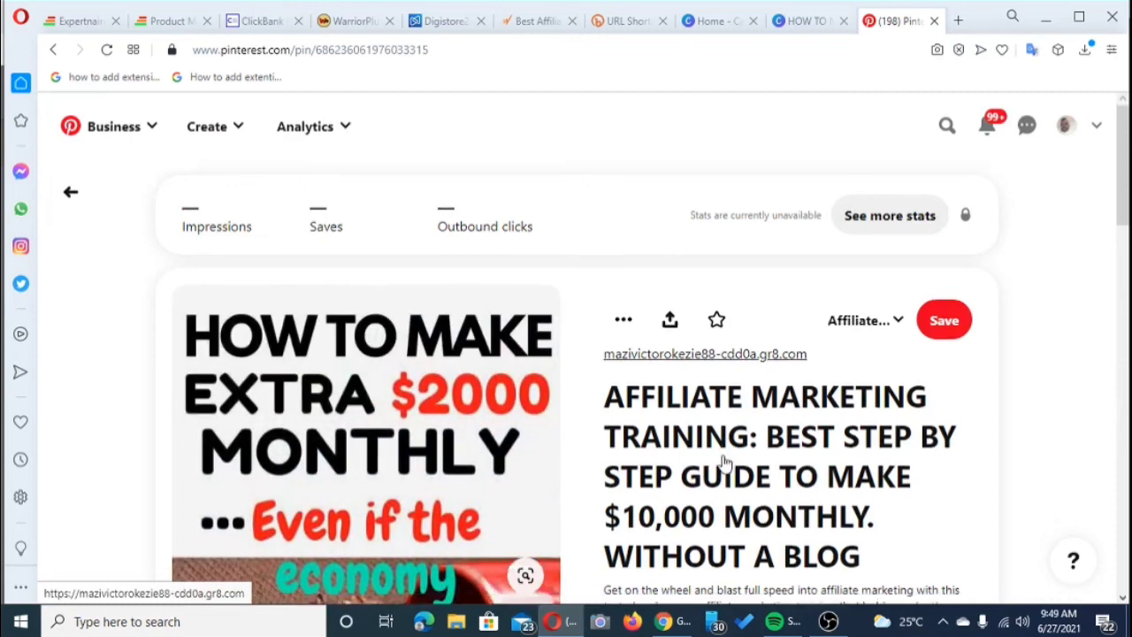
{"action": "scroll", "coordinate": [723, 455], "scroll_direction": "down", "scroll_amount": 2}
{"action": "scroll", "coordinate": [723, 455], "scroll_direction": "down", "scroll_amount": 3}
{"action": "scroll", "coordinate": [723, 460], "scroll_direction": "down", "scroll_amount": 1}
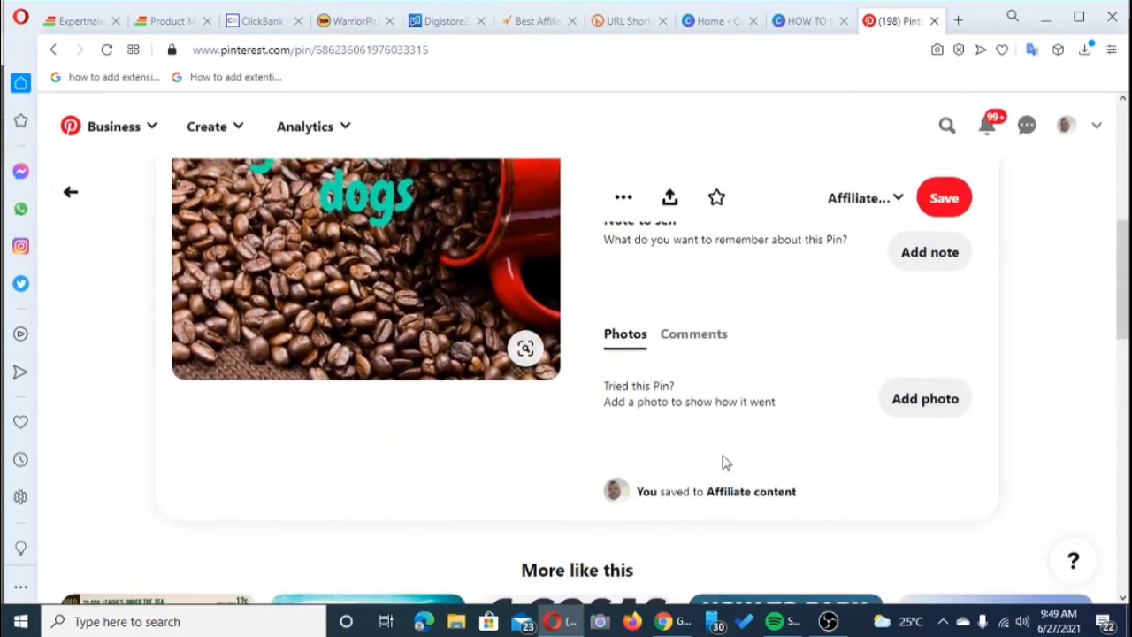
{"action": "scroll", "coordinate": [723, 461], "scroll_direction": "up", "scroll_amount": 1}
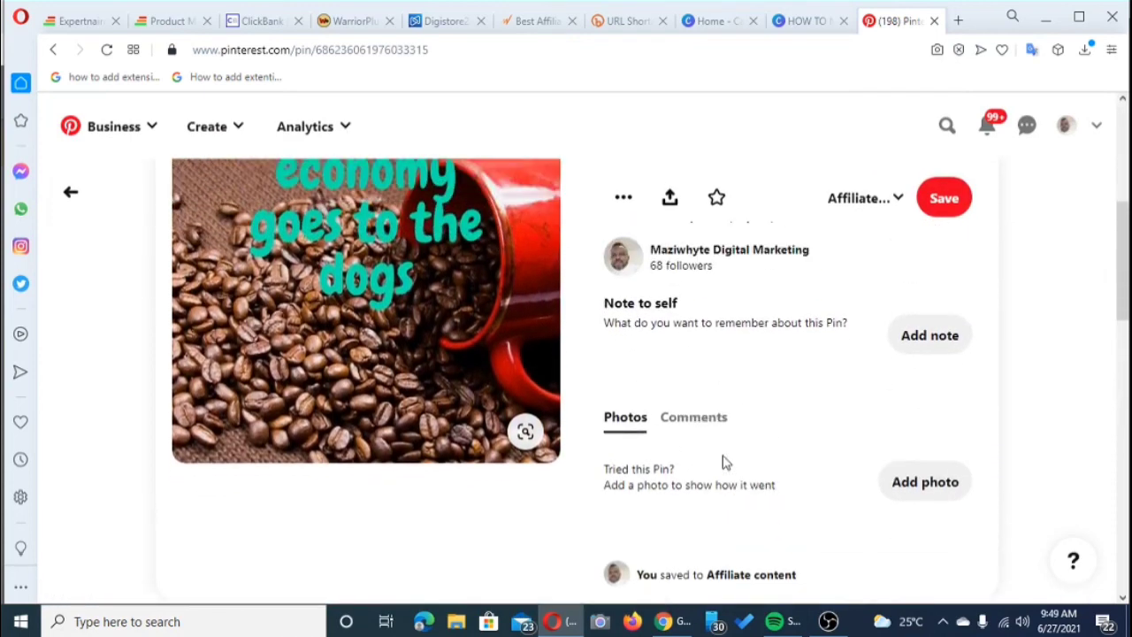
{"action": "scroll", "coordinate": [723, 462], "scroll_direction": "down", "scroll_amount": 5}
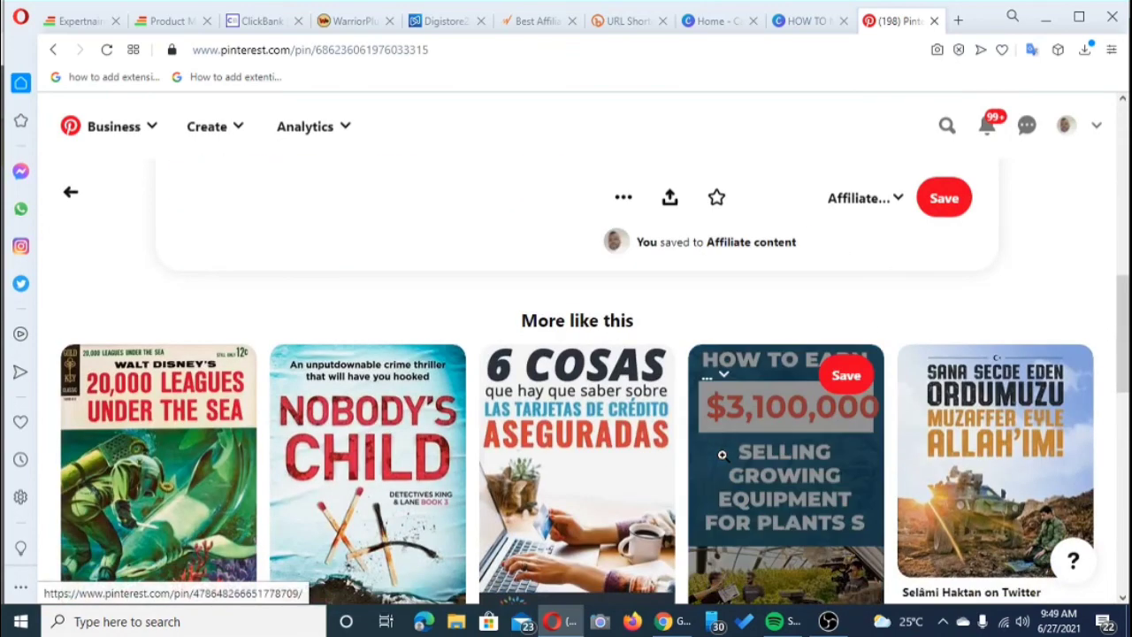
{"action": "scroll", "coordinate": [723, 462], "scroll_direction": "up", "scroll_amount": 5}
{"action": "scroll", "coordinate": [724, 462], "scroll_direction": "up", "scroll_amount": 5}
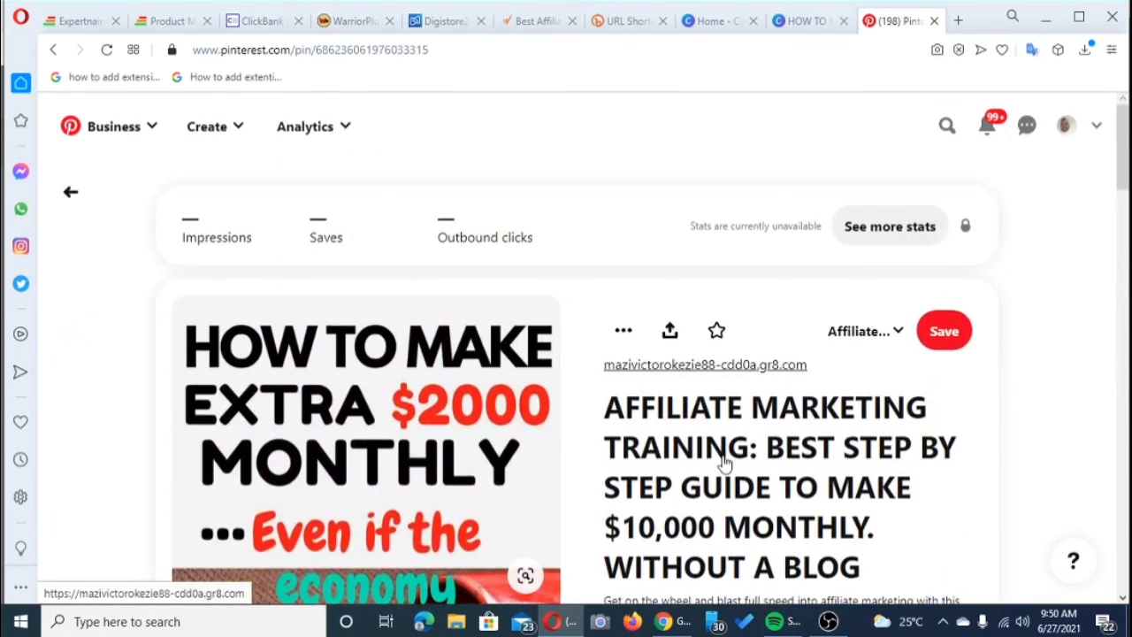
{"action": "scroll", "coordinate": [723, 462], "scroll_direction": "down", "scroll_amount": 1}
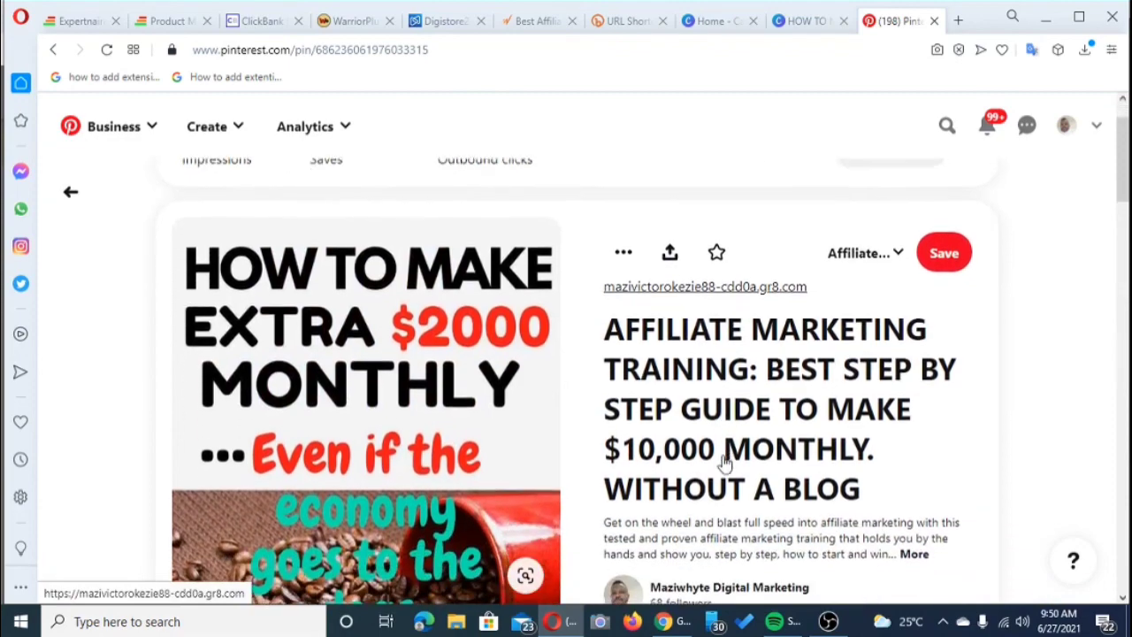
{"action": "scroll", "coordinate": [723, 462], "scroll_direction": "down", "scroll_amount": 3}
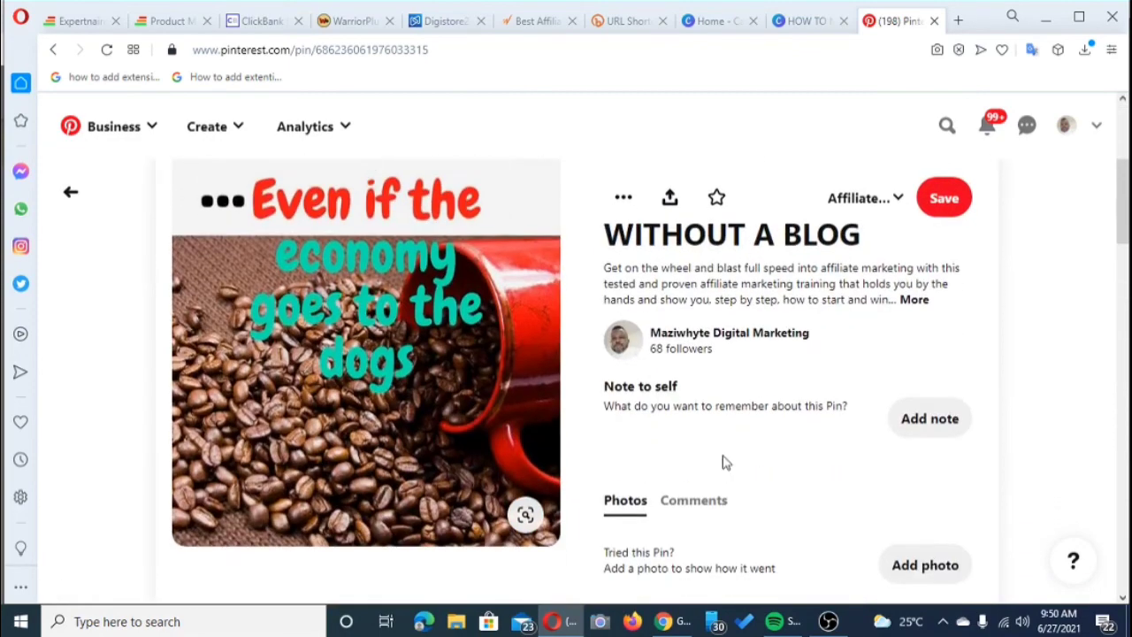
{"action": "scroll", "coordinate": [723, 459], "scroll_direction": "down", "scroll_amount": 3}
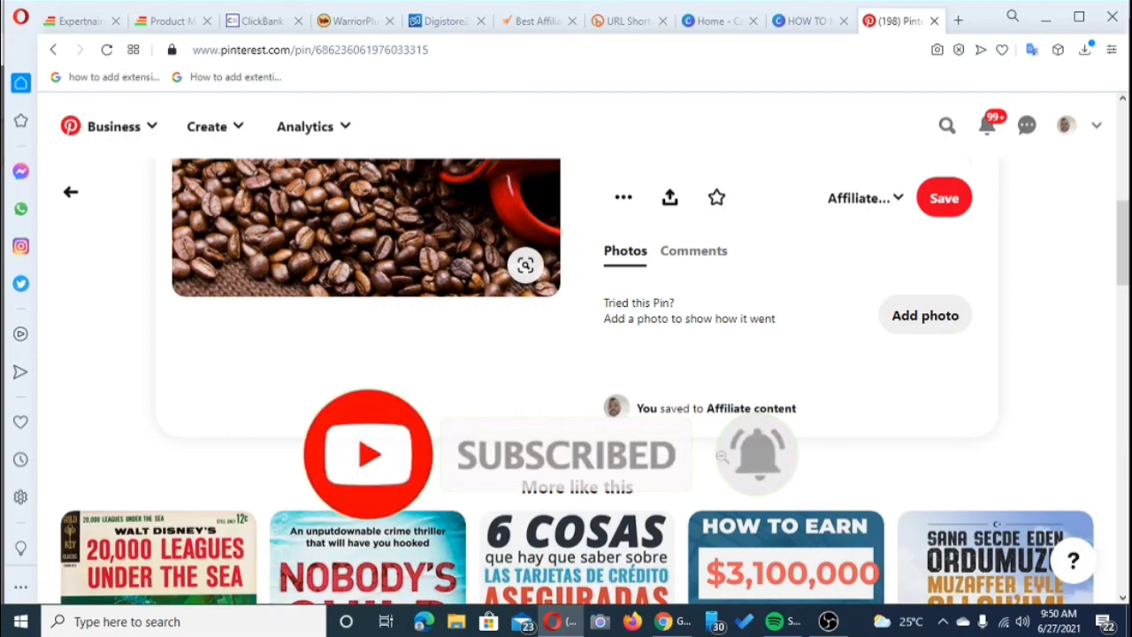
{"action": "scroll", "coordinate": [732, 393], "scroll_direction": "up", "scroll_amount": 5}
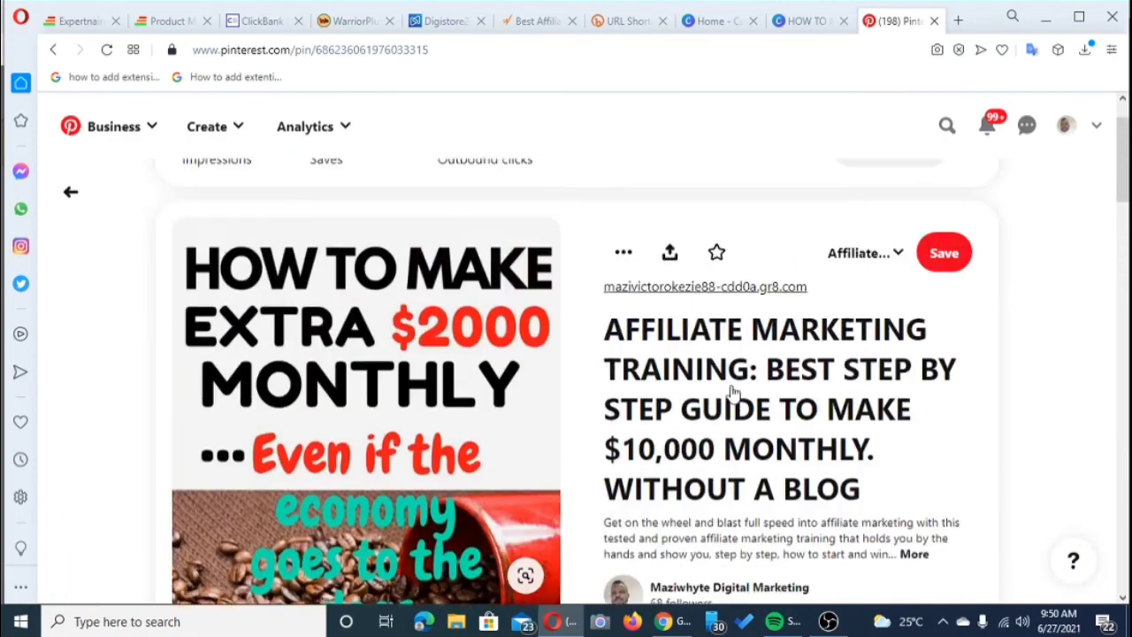